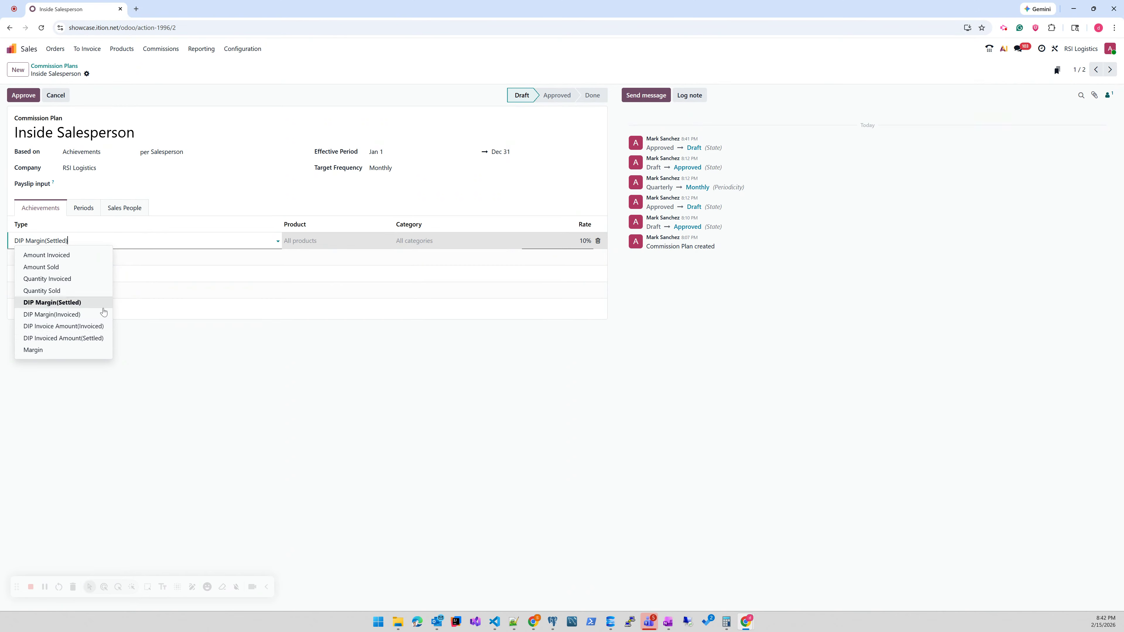
Check the available achievement types for the Inside Salesperson plan's DIP Margin(Settled) line and approve the plan
left_click(153, 343)
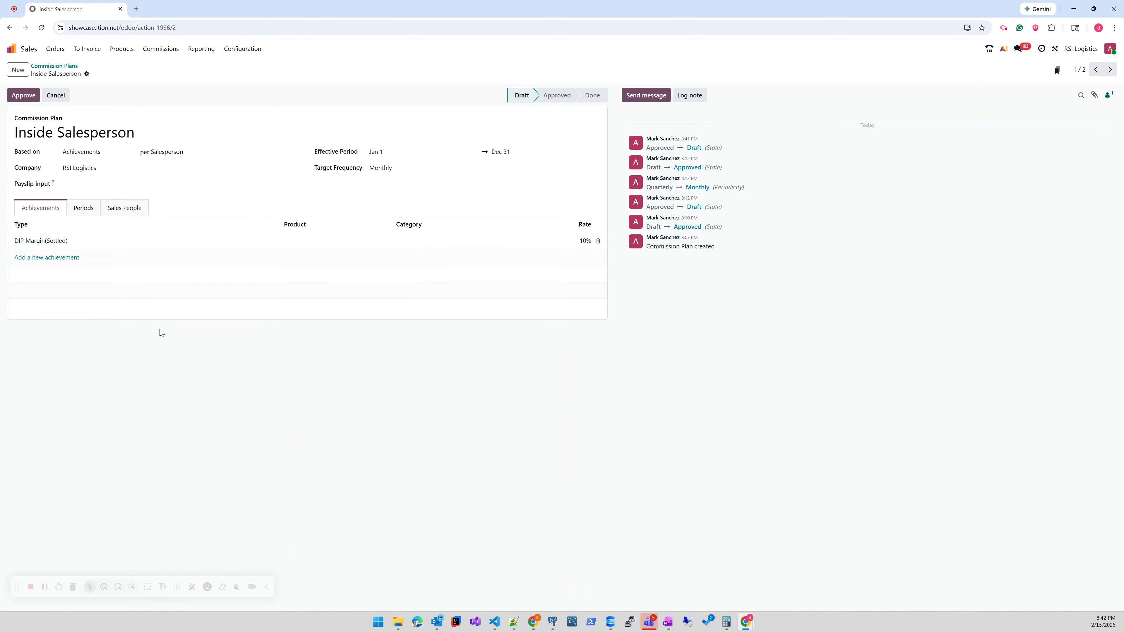
left_click(101, 240)
left_click(77, 241)
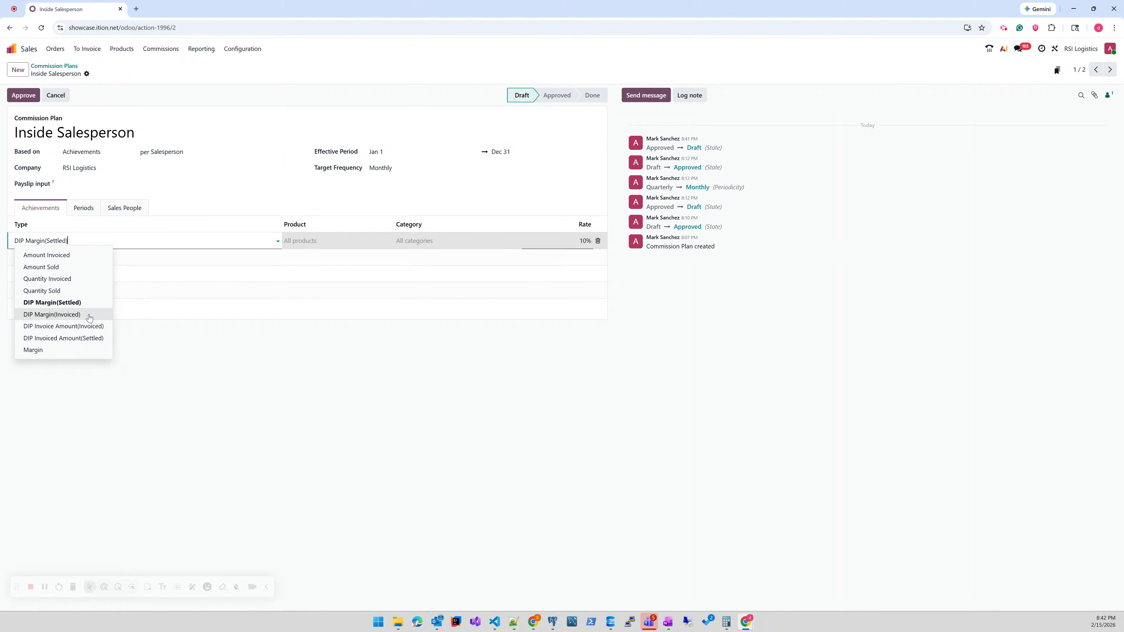
left_click(194, 325)
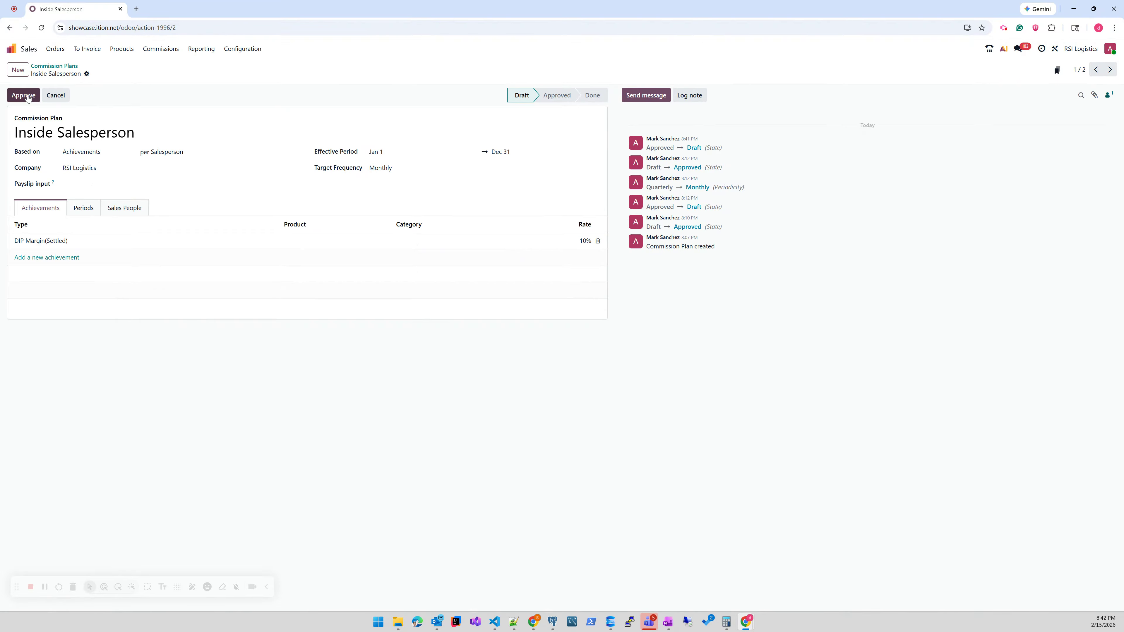
left_click(27, 96)
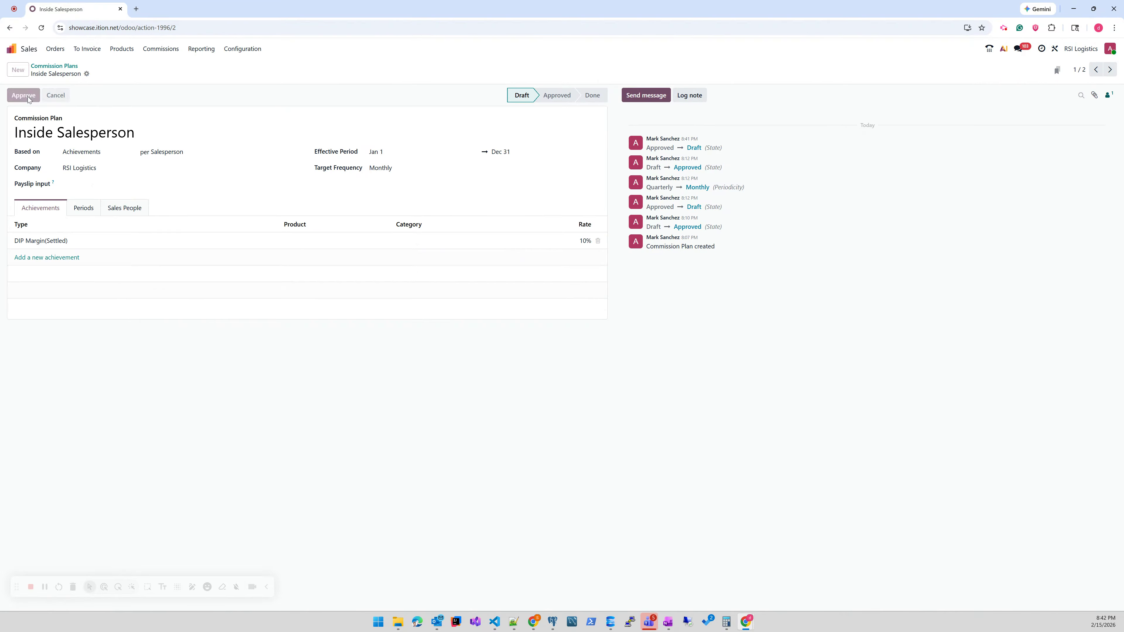
Reopen the Inside Salesperson commission plan from the plan list and view its assigned sales people
left_click(66, 66)
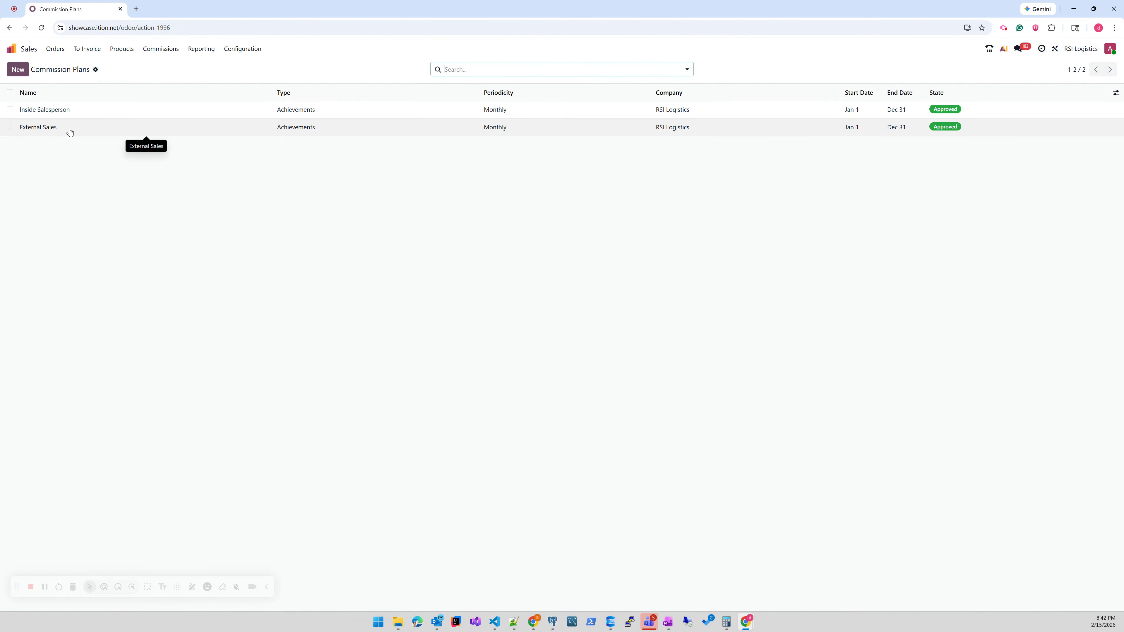
left_click(72, 115)
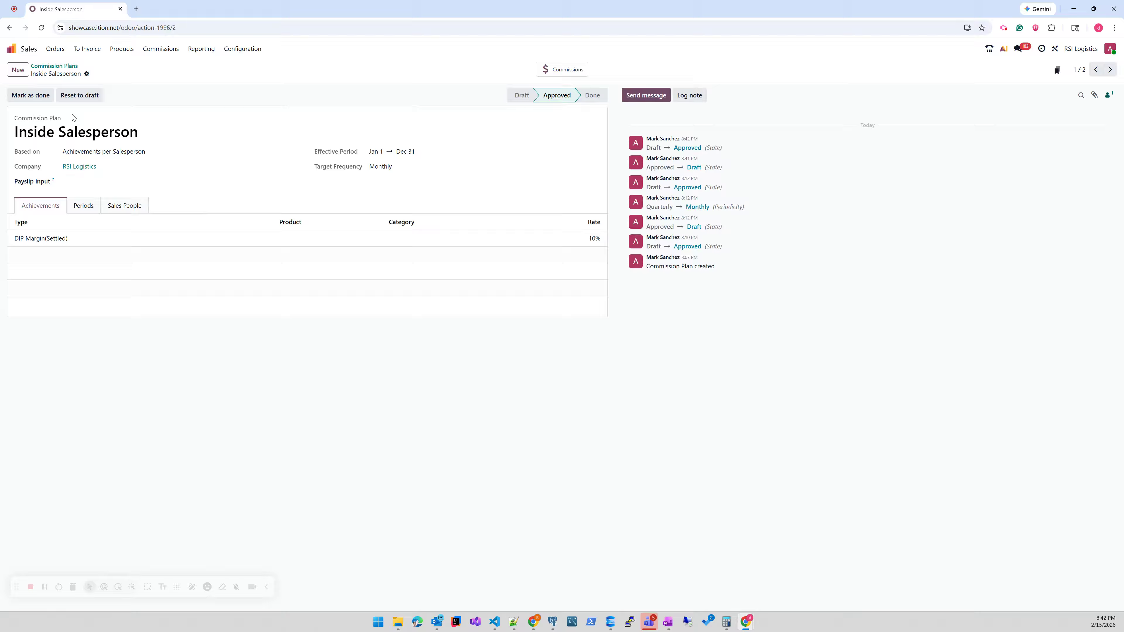
left_click(124, 206)
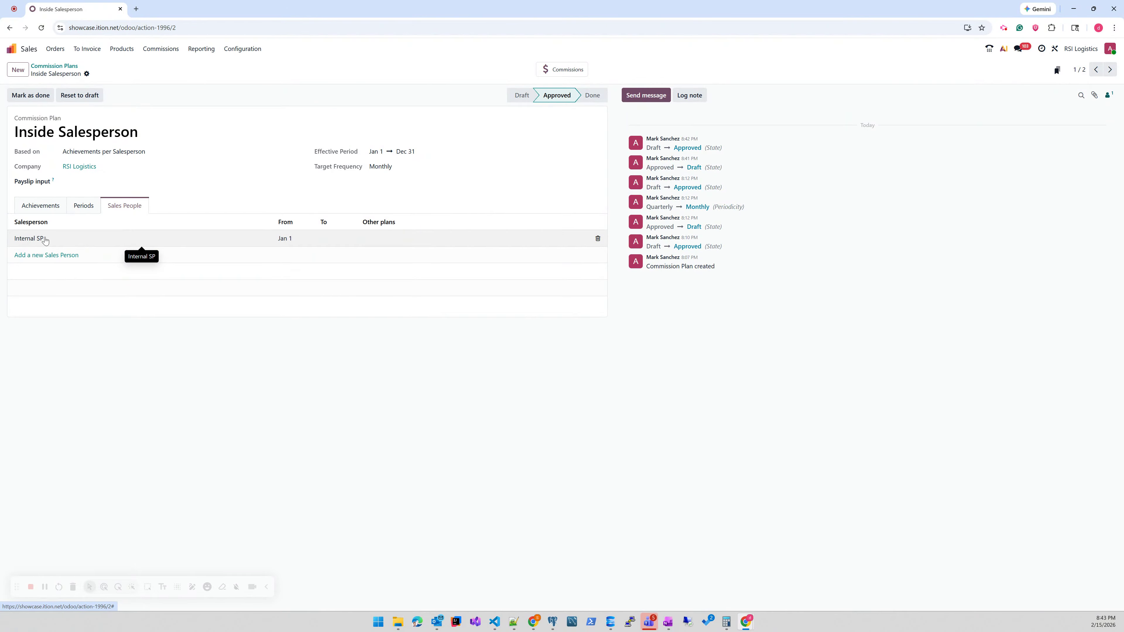
Open the External Sales commission plan and review its achievements and assigned sales people
left_click(63, 67)
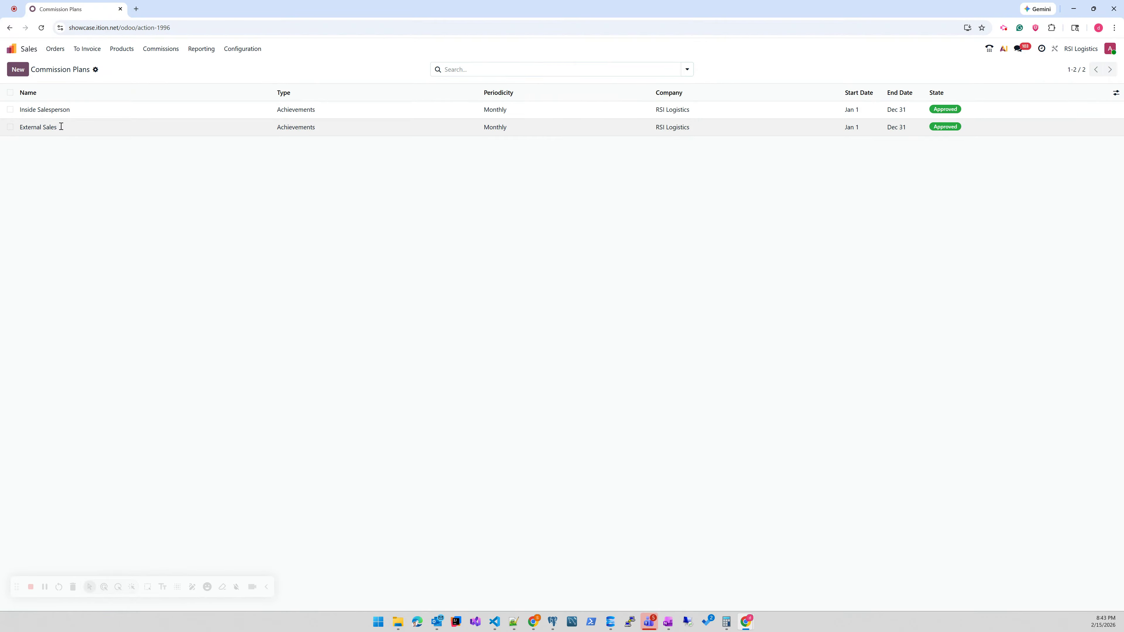
left_click(61, 126)
left_click(39, 209)
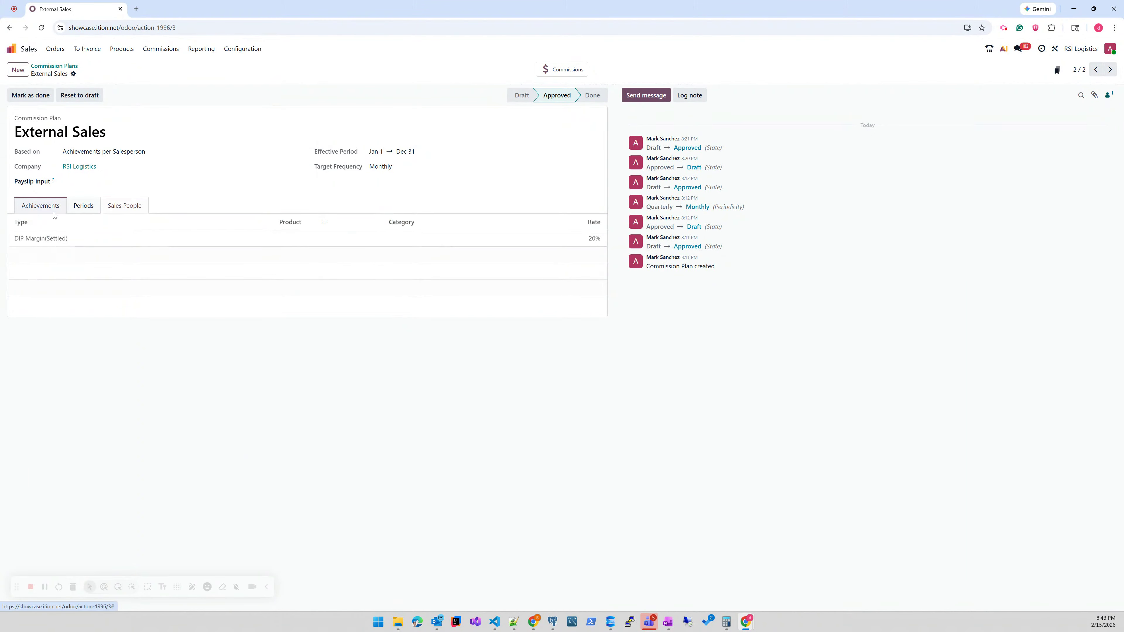
left_click(125, 205)
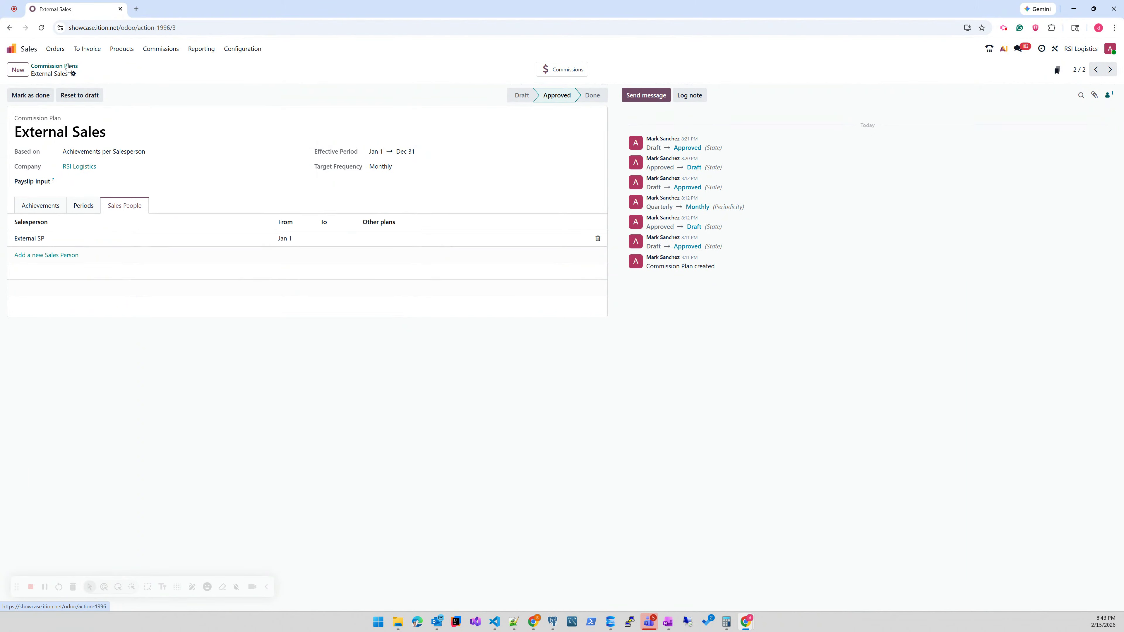
Show My Commissions in a duplicated browser tab and remove the My Commissions filter to list every salesperson
left_click(159, 50)
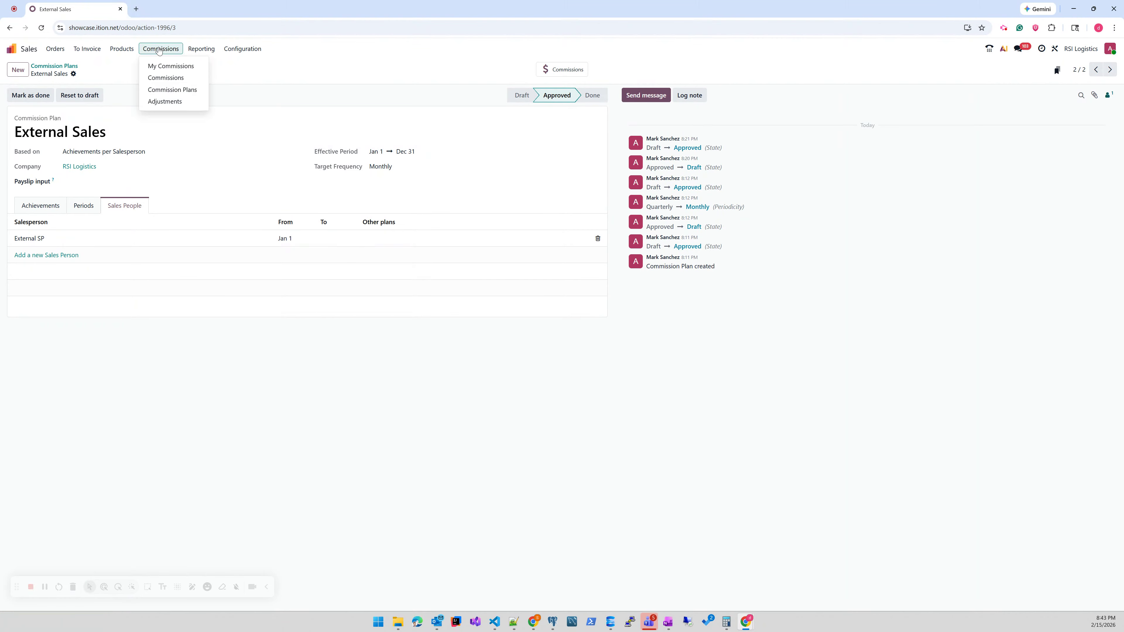
right_click(93, 15)
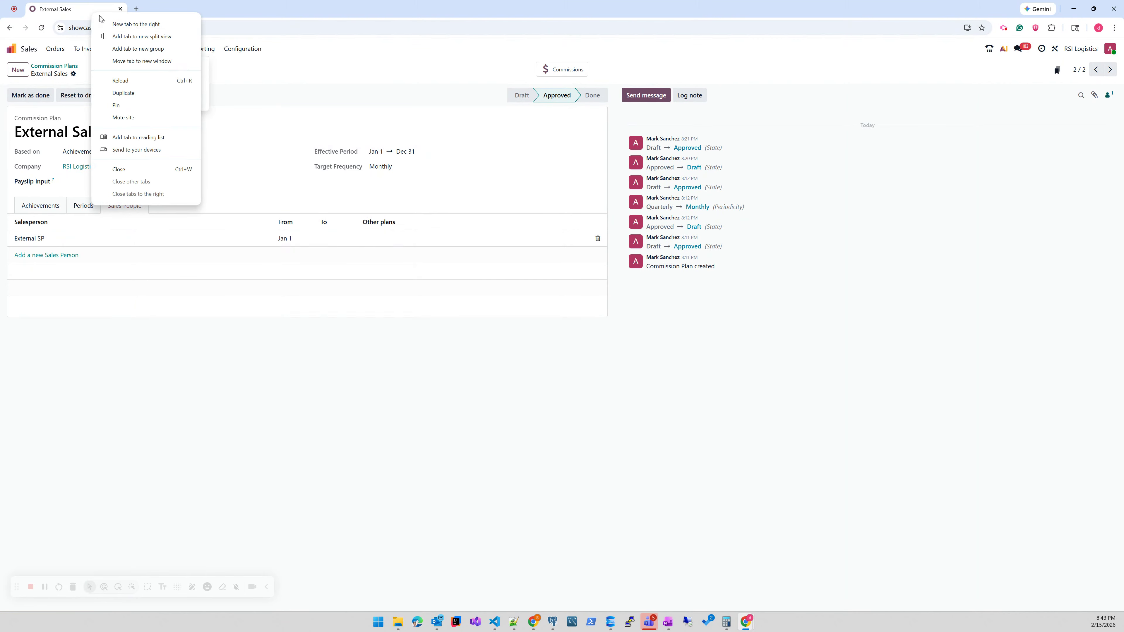
left_click(127, 96)
left_click(160, 49)
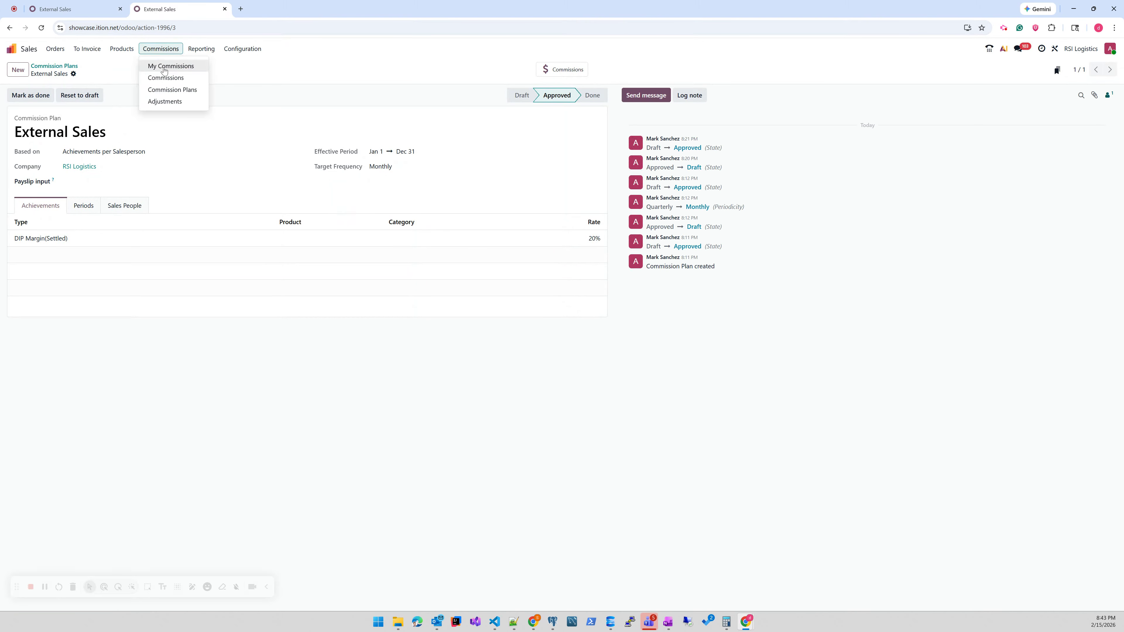
left_click(164, 72)
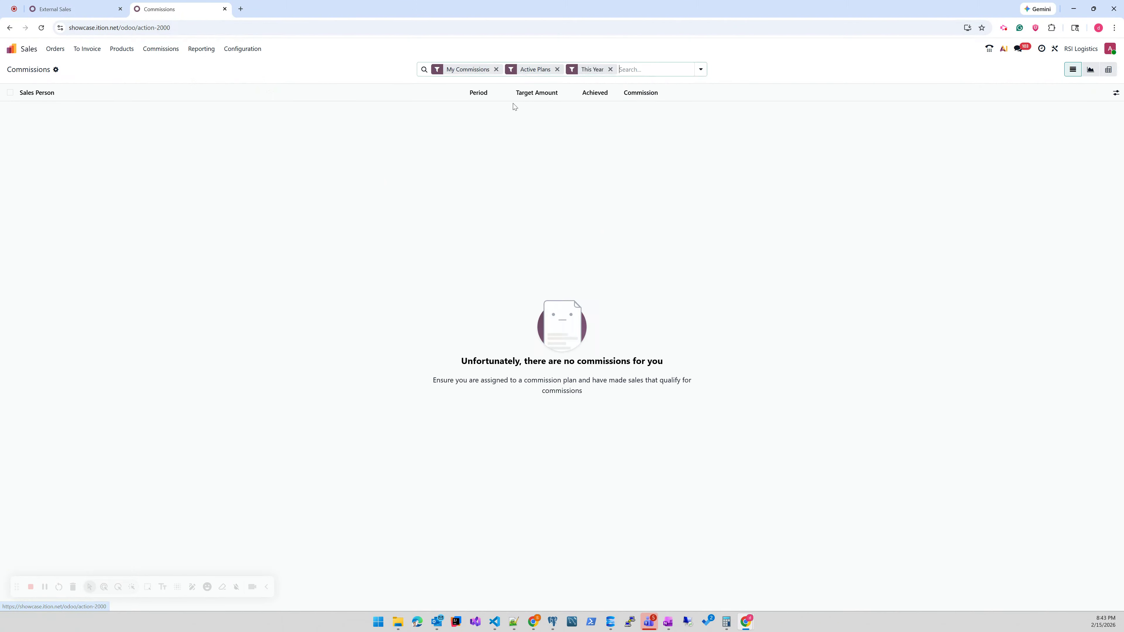
left_click(496, 69)
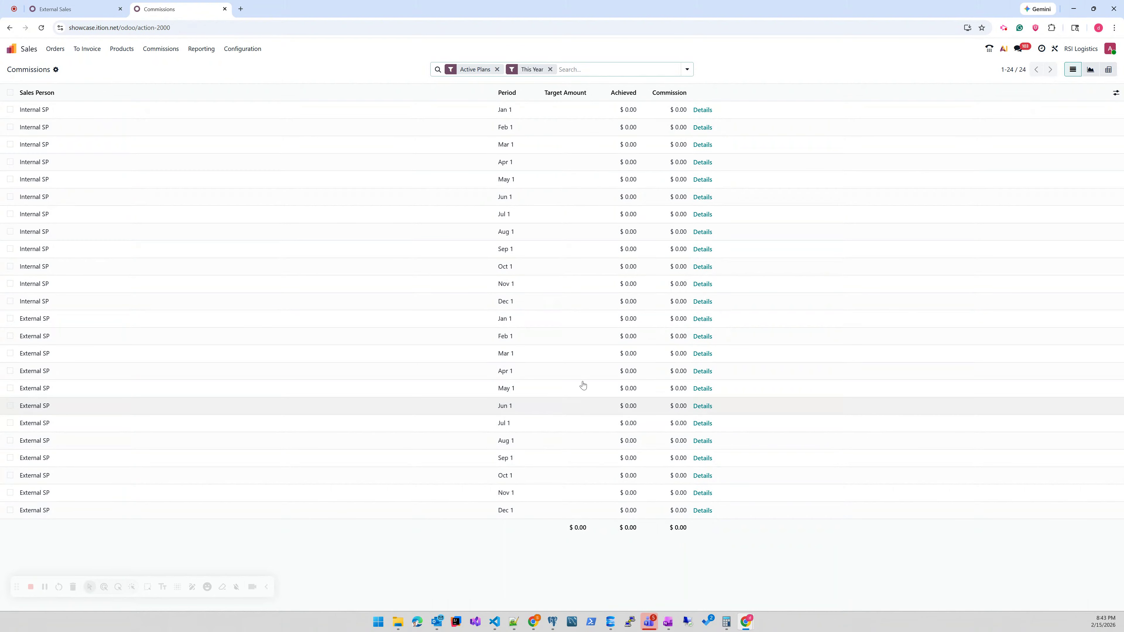
Create a new quotation in the original browser tab and select the customer
left_click(64, 10)
mouse_move(44, 49)
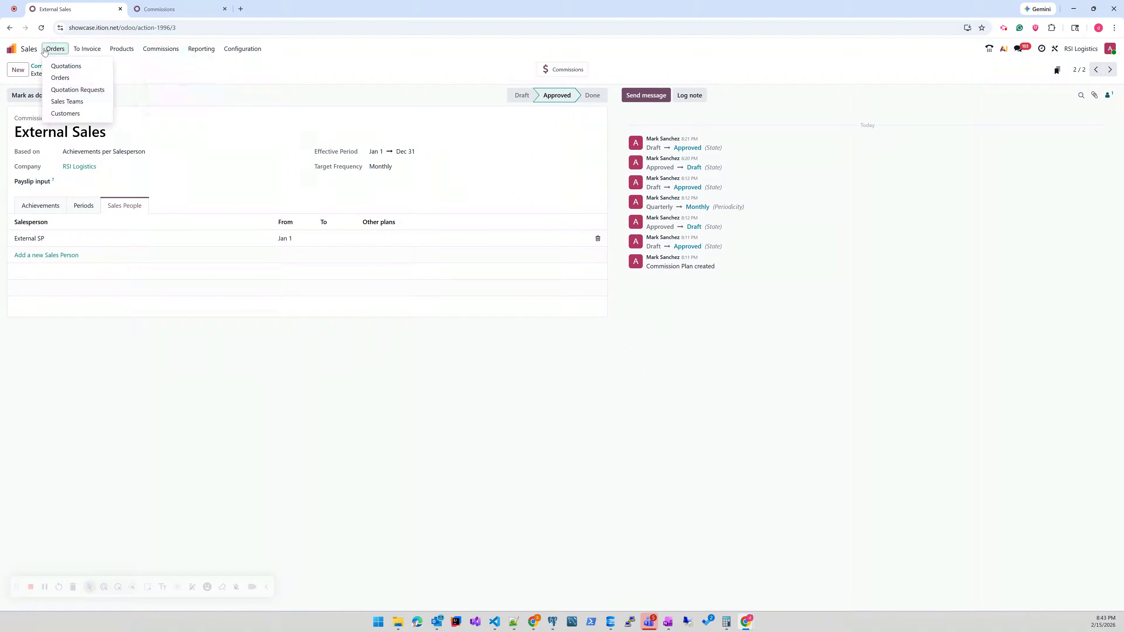
left_click(65, 70)
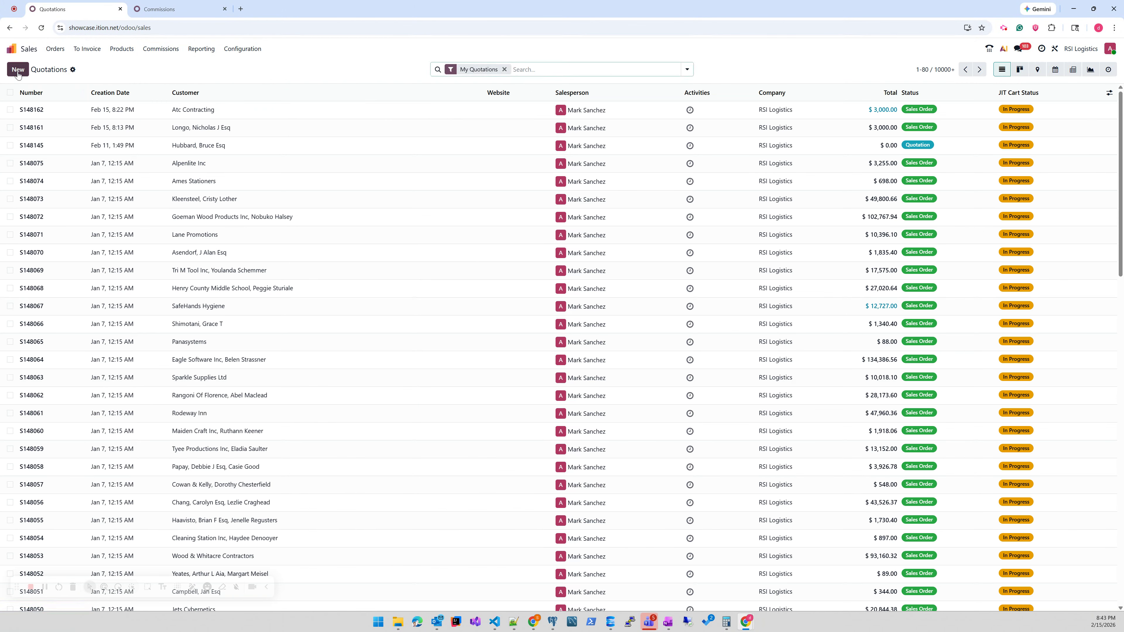
left_click(18, 69)
left_click(90, 146)
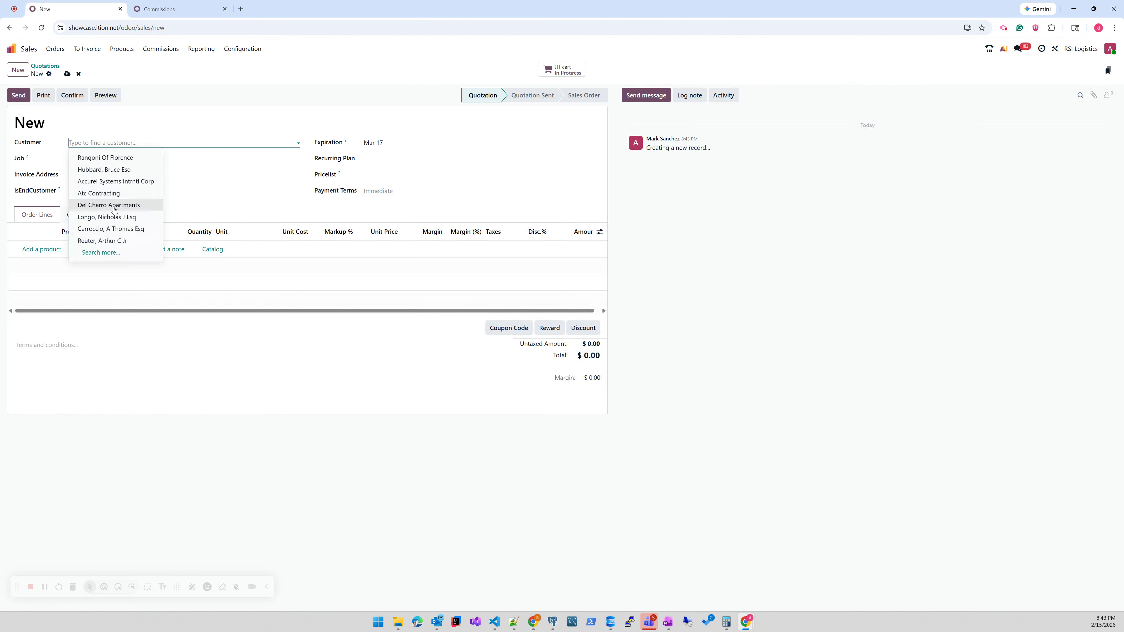
left_click(114, 243)
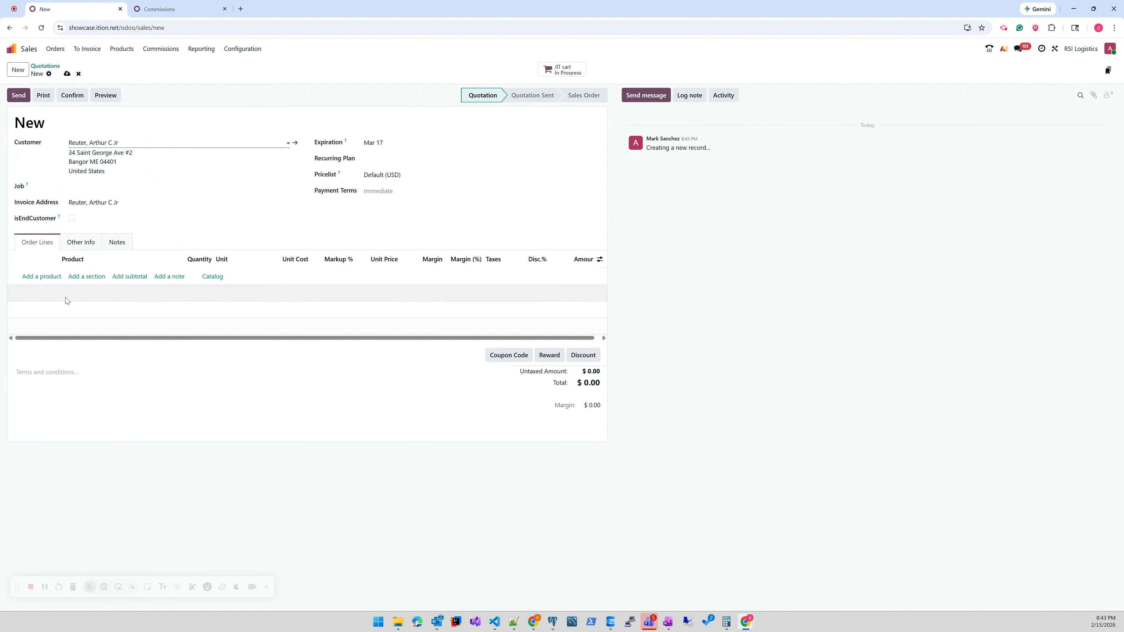
Add product PER060, Coppertone Sport Sunscreen Lotion, to the quotation with a quantity of 100
left_click(49, 278)
type("per060")
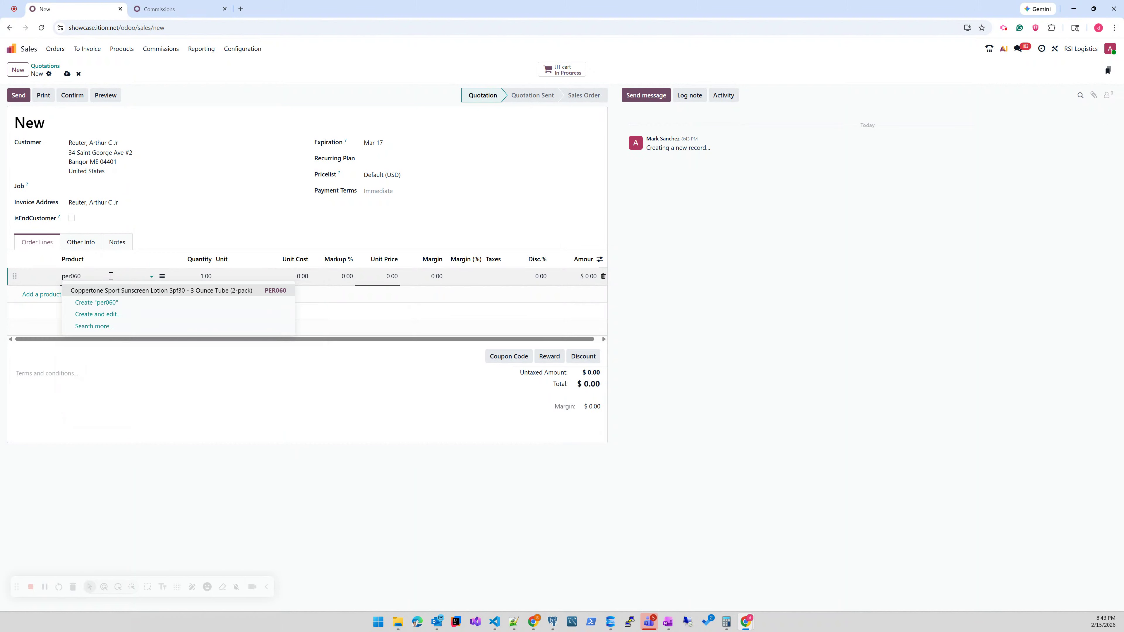
left_click(176, 291)
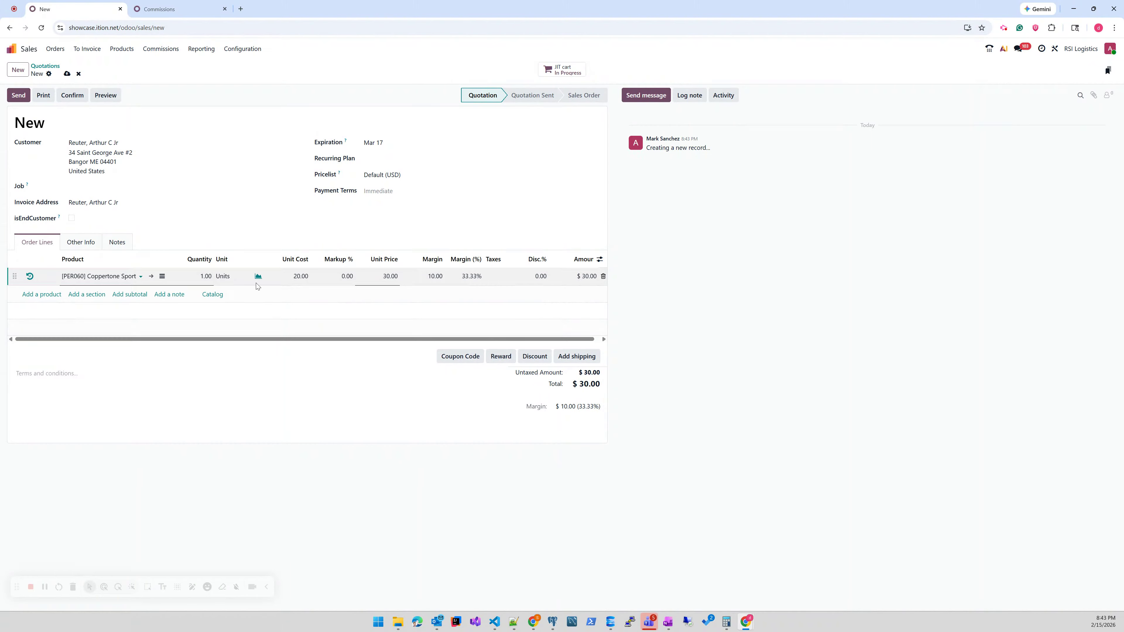
left_click(205, 275)
type("100")
left_click(261, 357)
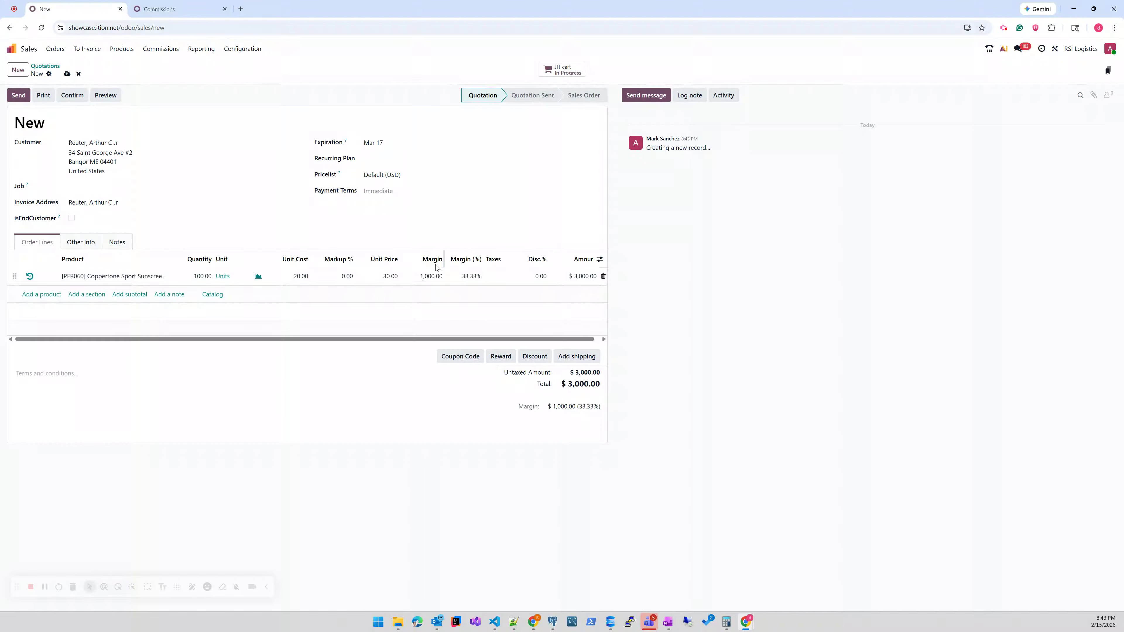
Set the quotation's Salesperson to Internal SP and its Outside Sales to External SP
left_click(84, 244)
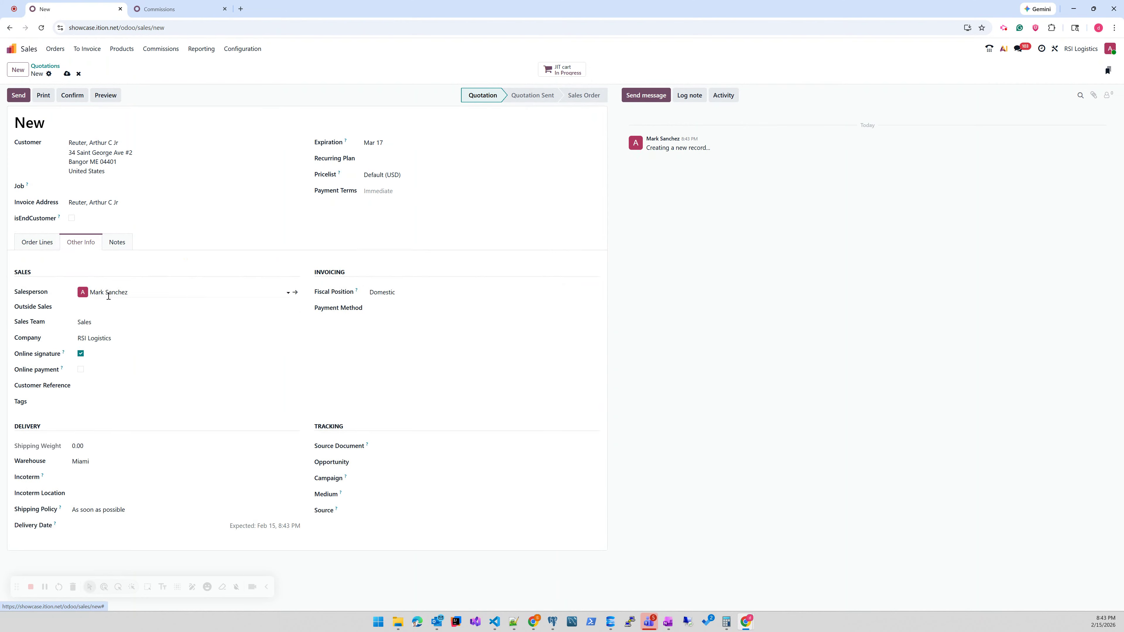
left_click(108, 296)
left_click(120, 336)
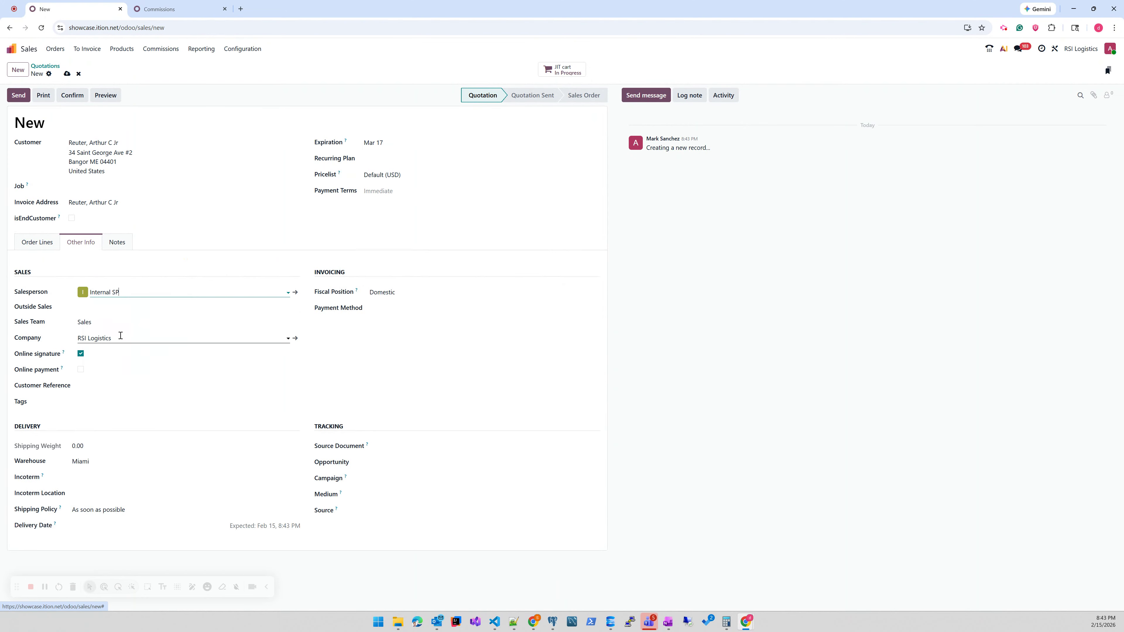
left_click(116, 306)
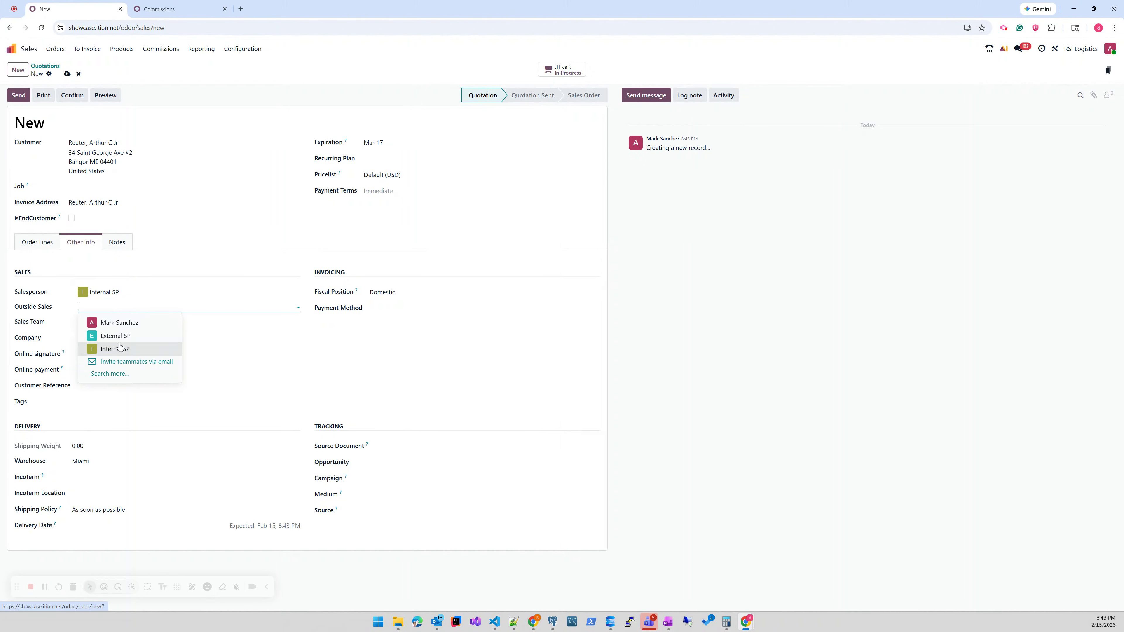
left_click(117, 336)
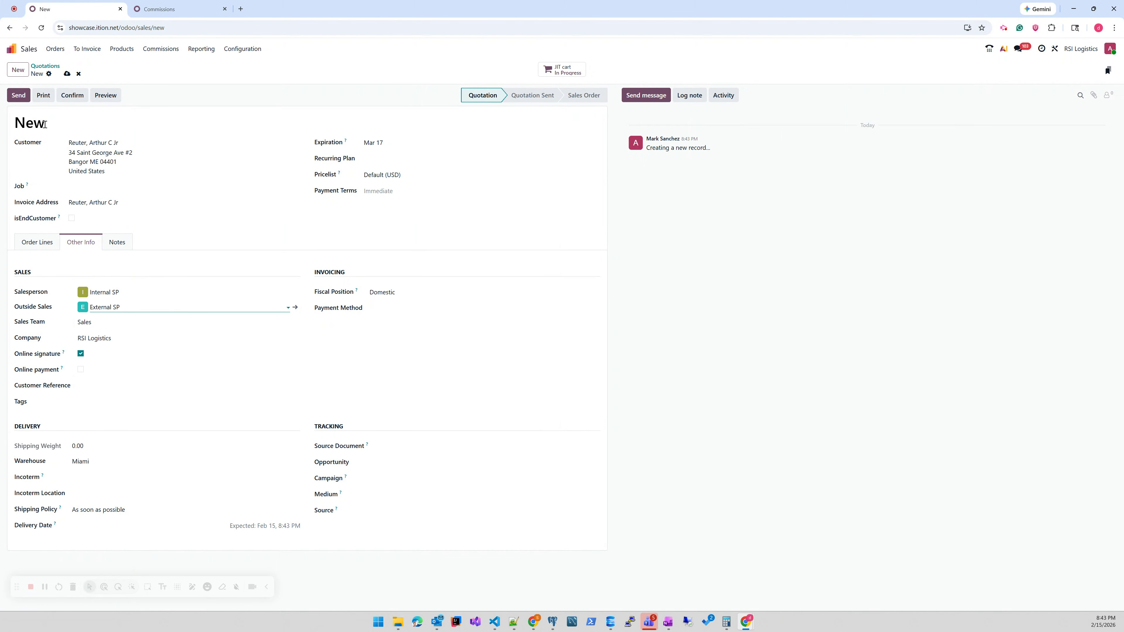
Save the quotation, check its order lines and confirm it as a sales order
left_click(67, 74)
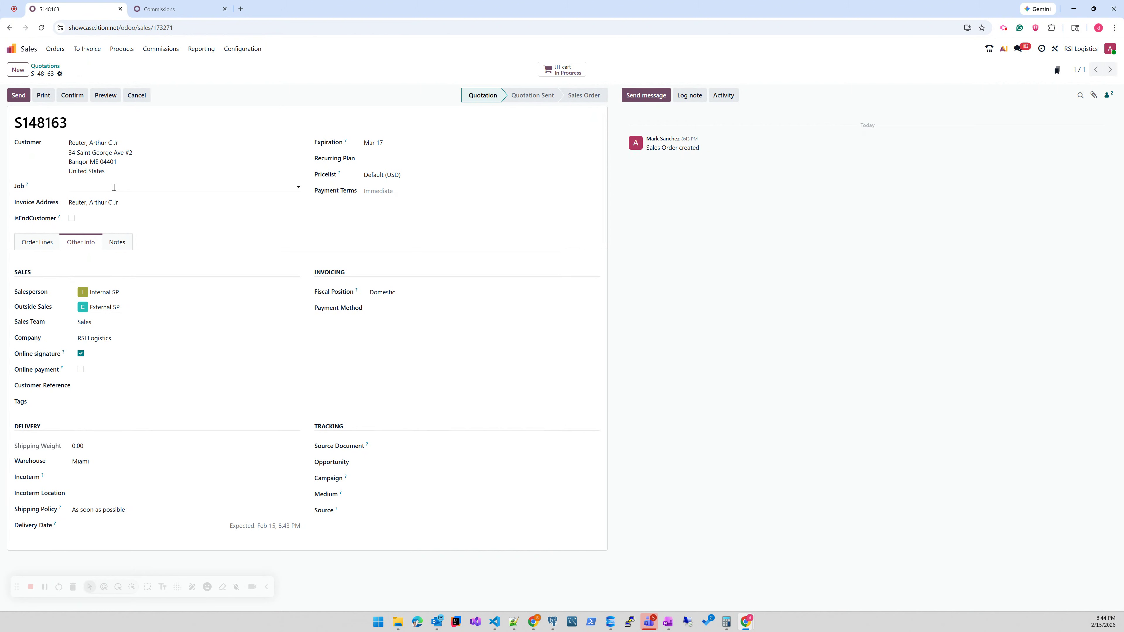
left_click(47, 247)
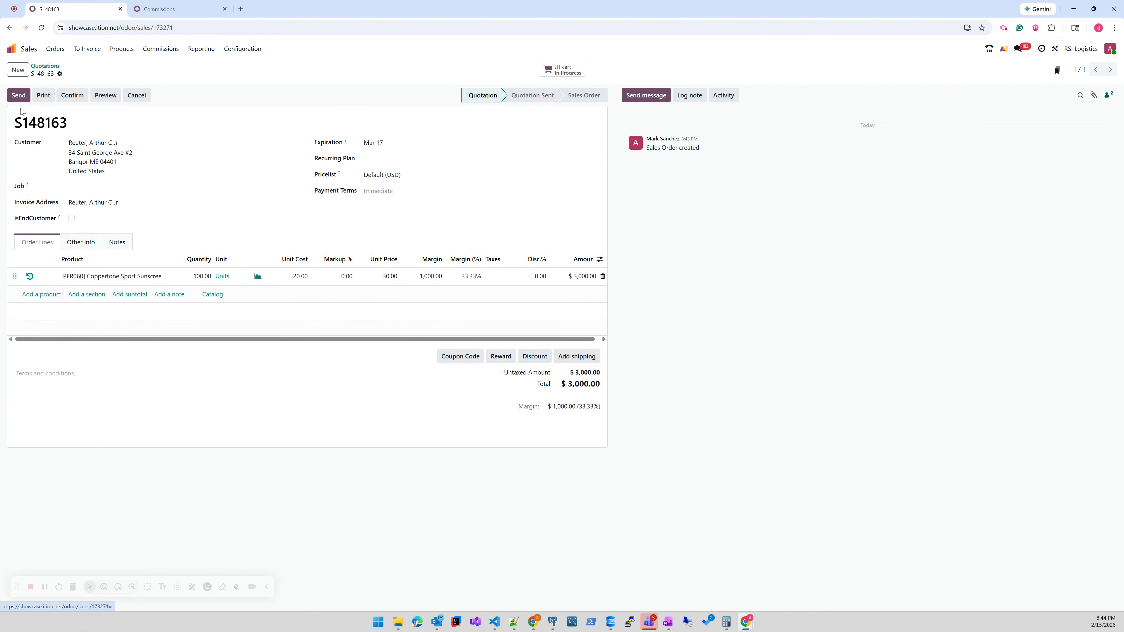
left_click(72, 96)
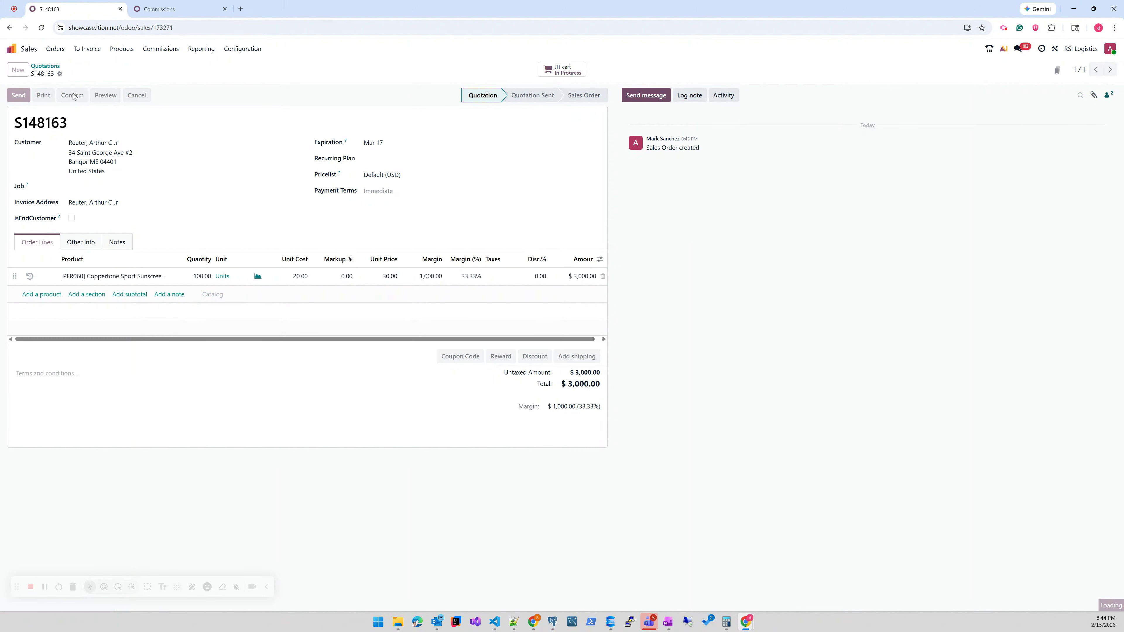
Reload the commissions report and remove the My Commissions filter to check both salespeople's commissions
left_click(181, 12)
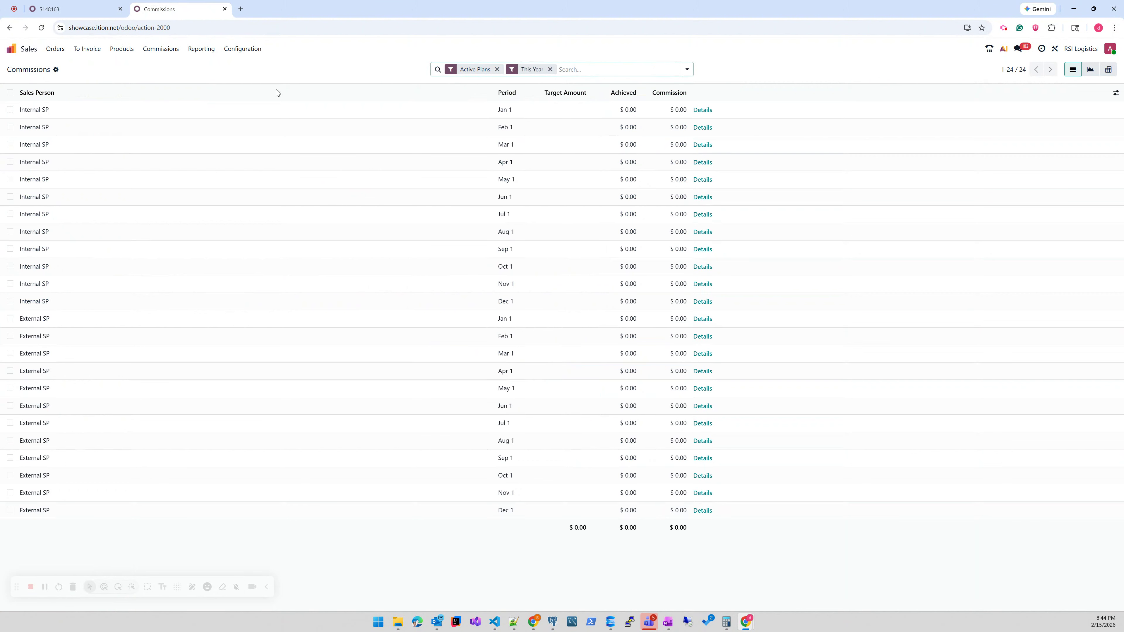
left_click(41, 28)
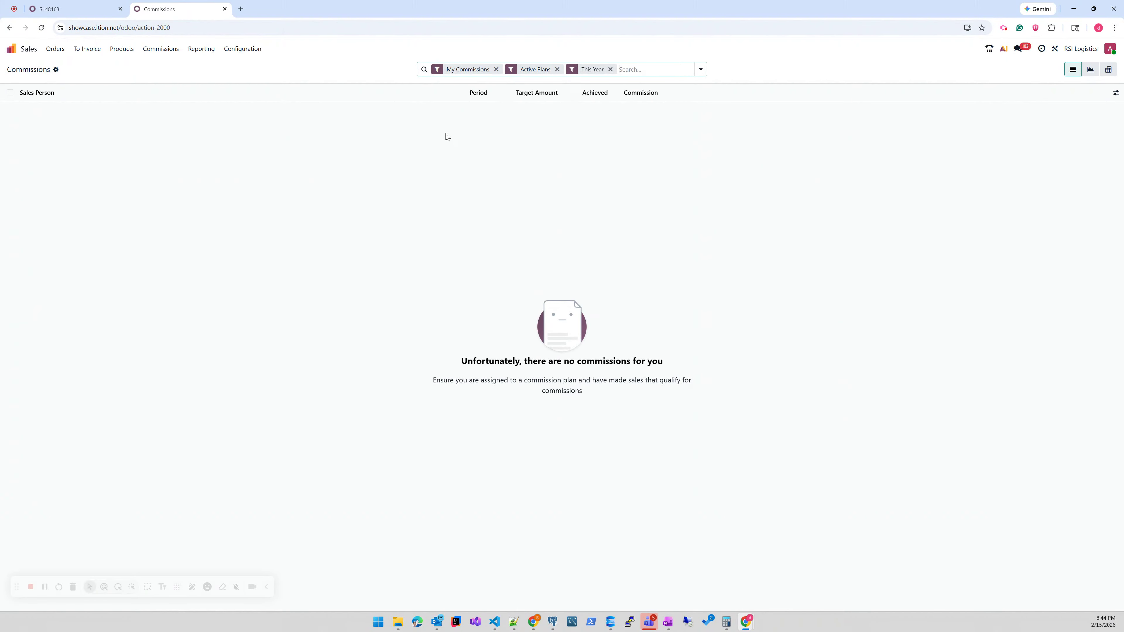
left_click(497, 69)
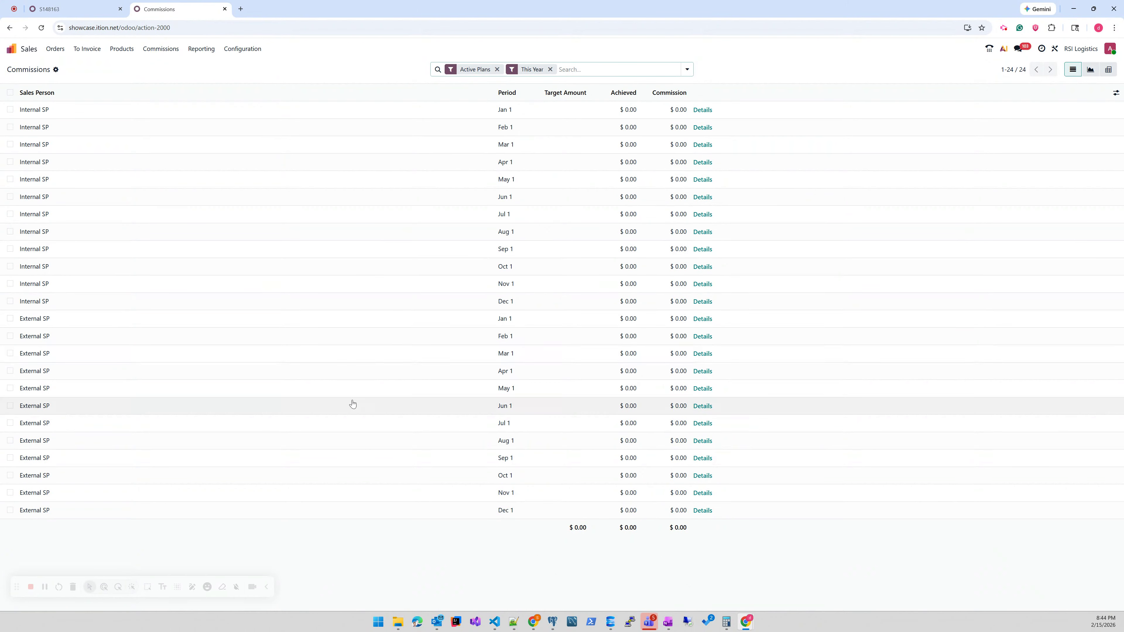
Return to the confirmed sales order and create an invoice for it
left_click(81, 12)
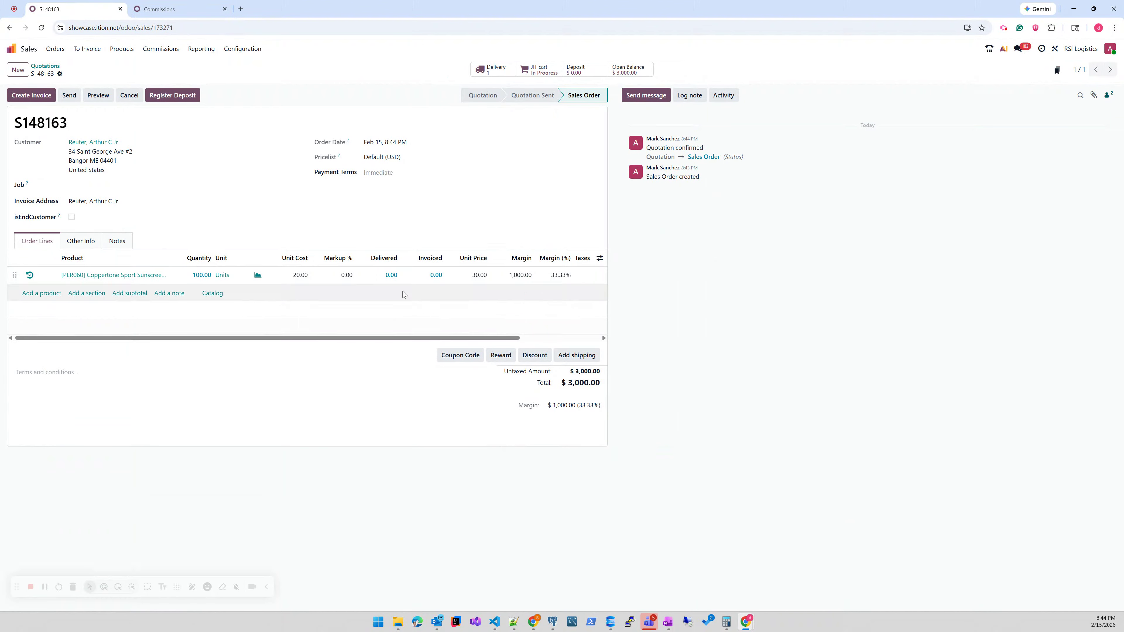
left_click(27, 96)
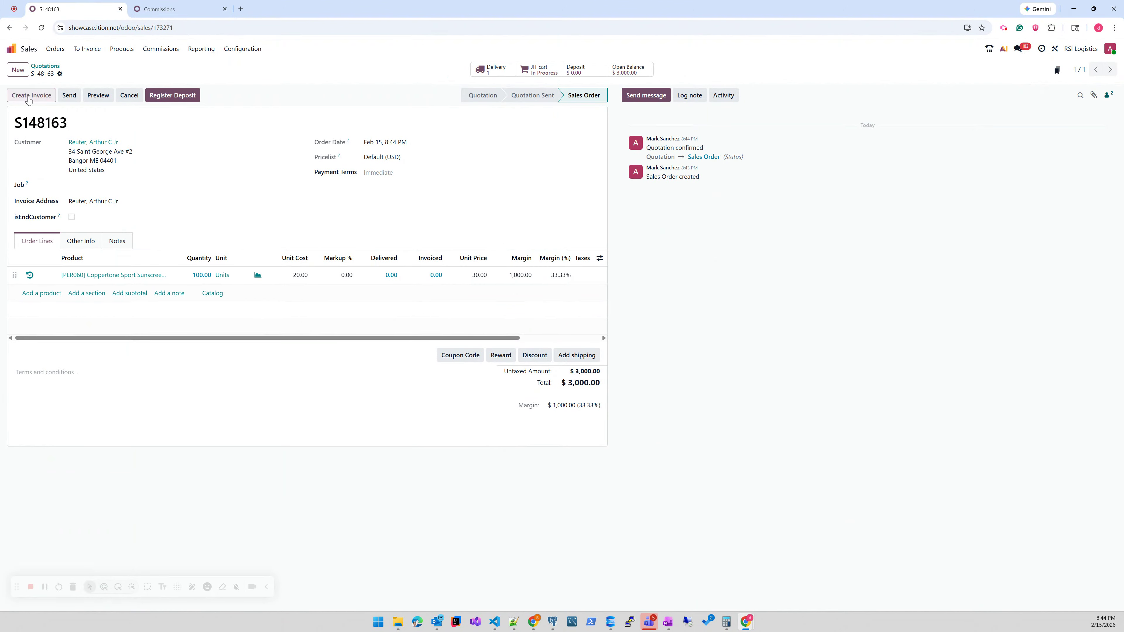
left_click(378, 372)
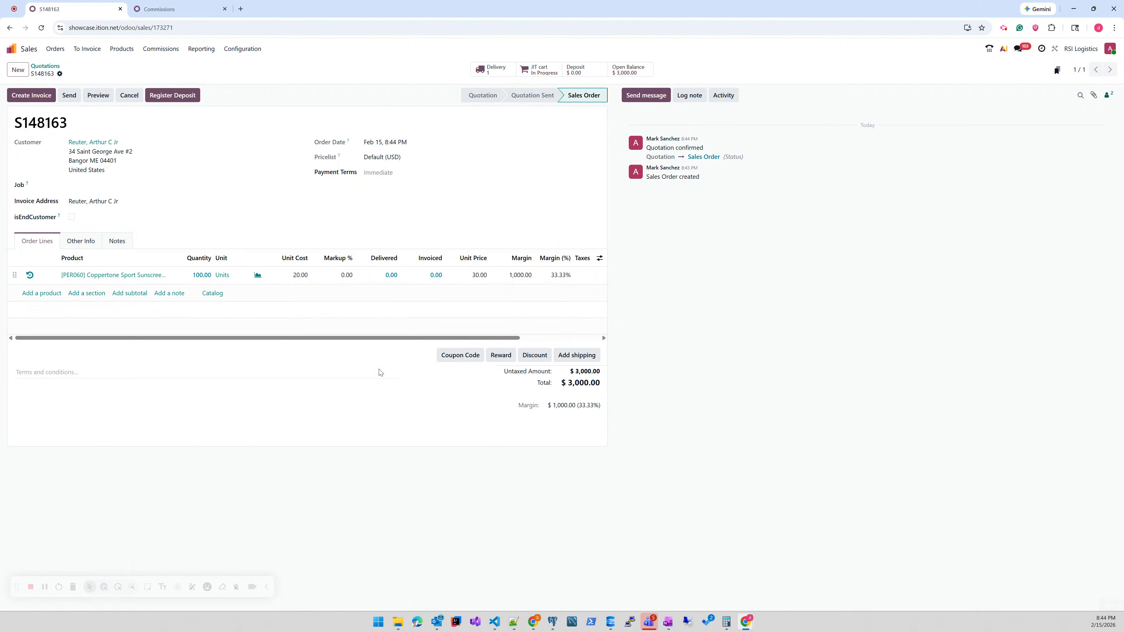
Confirm the draft invoice and reload the commissions report without the My Commissions filter
left_click(22, 95)
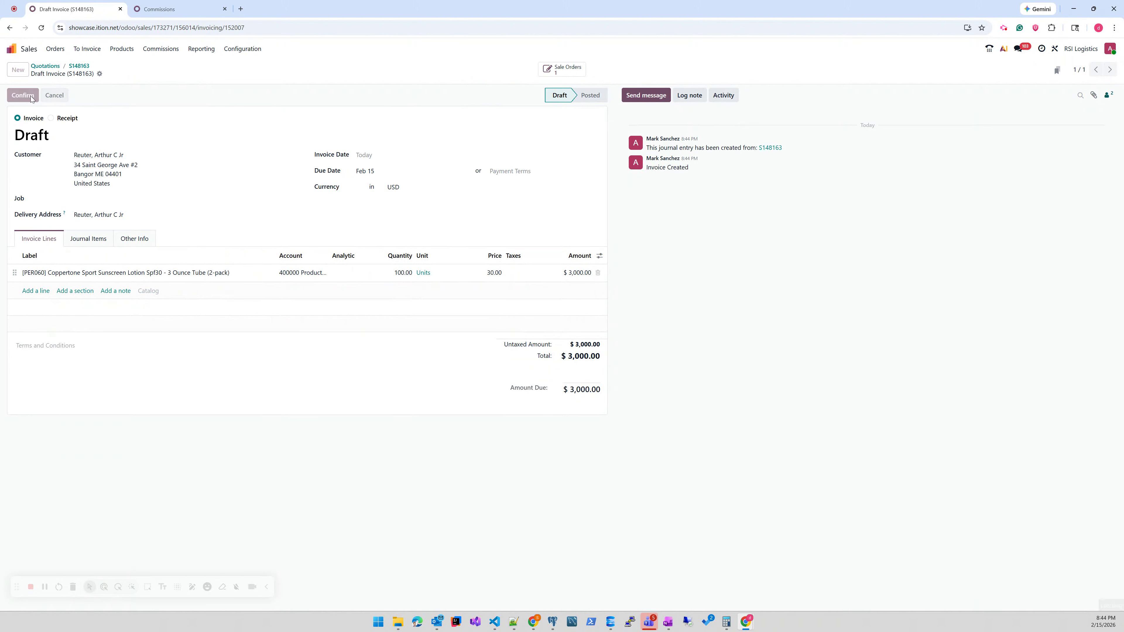
left_click(179, 9)
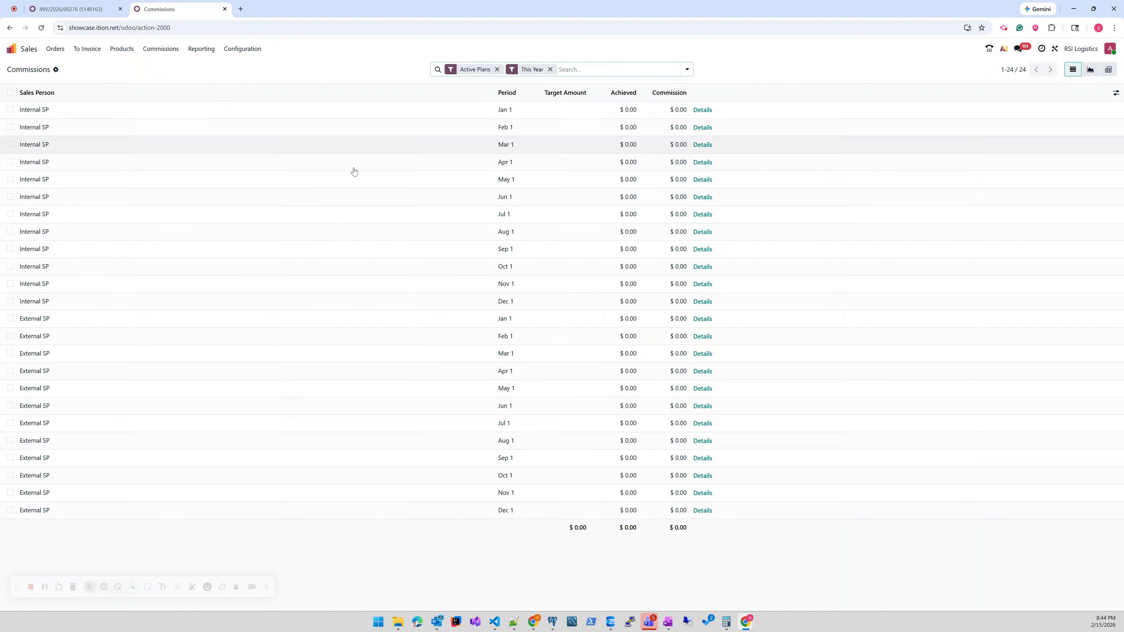
key("F5")
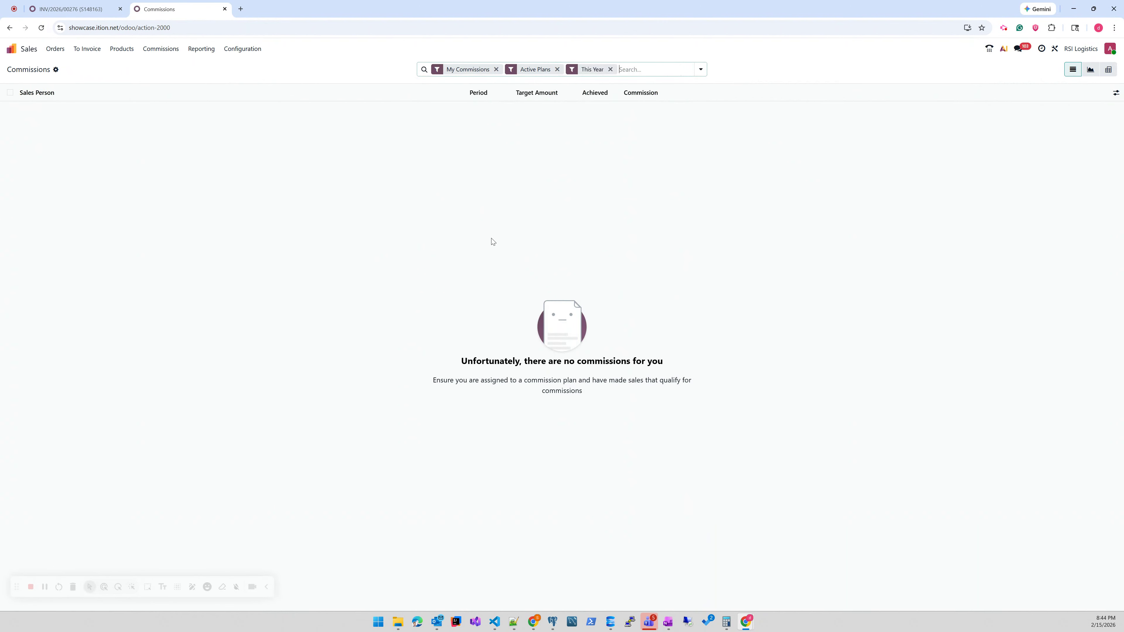
left_click(496, 69)
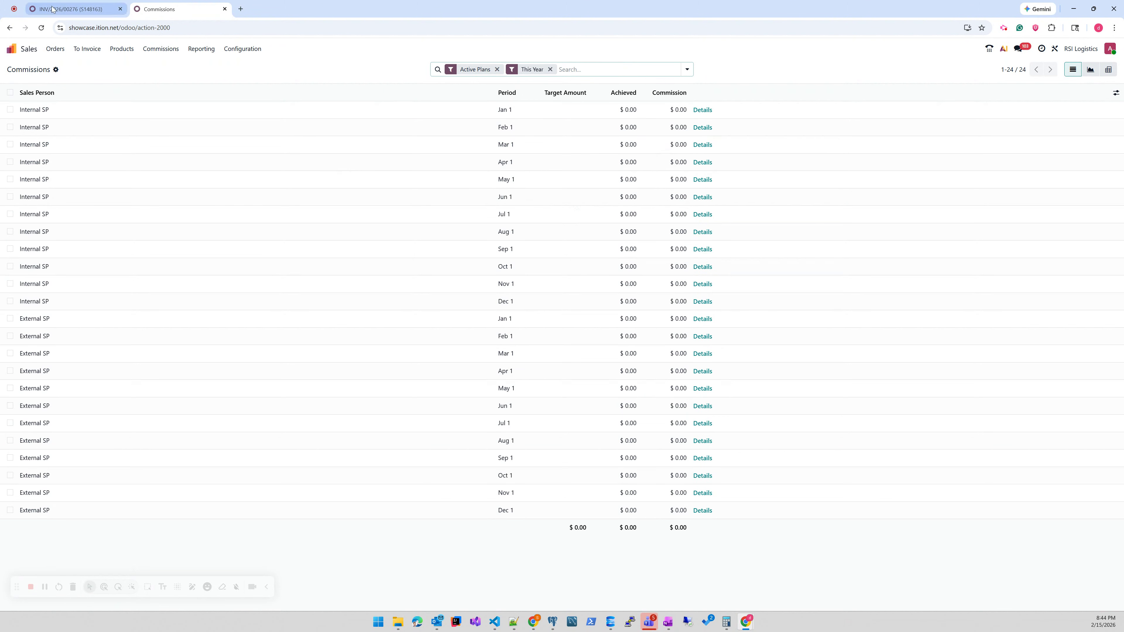
Register a partial payment of $1,500 on the posted invoice
left_click(71, 9)
left_click(66, 96)
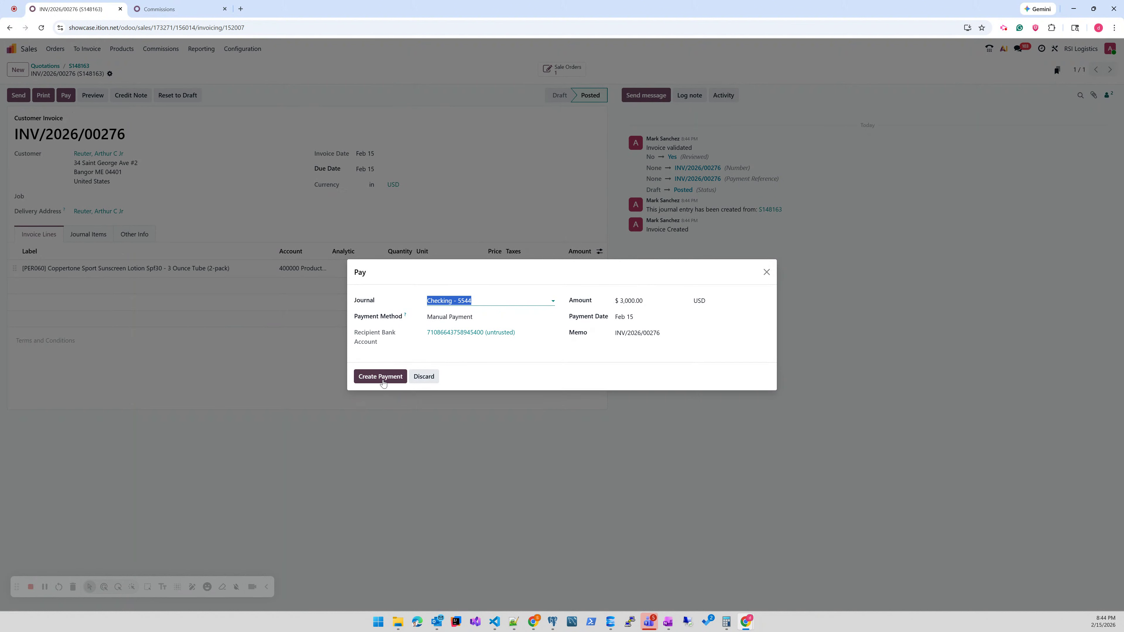
left_click(661, 298)
type("1500")
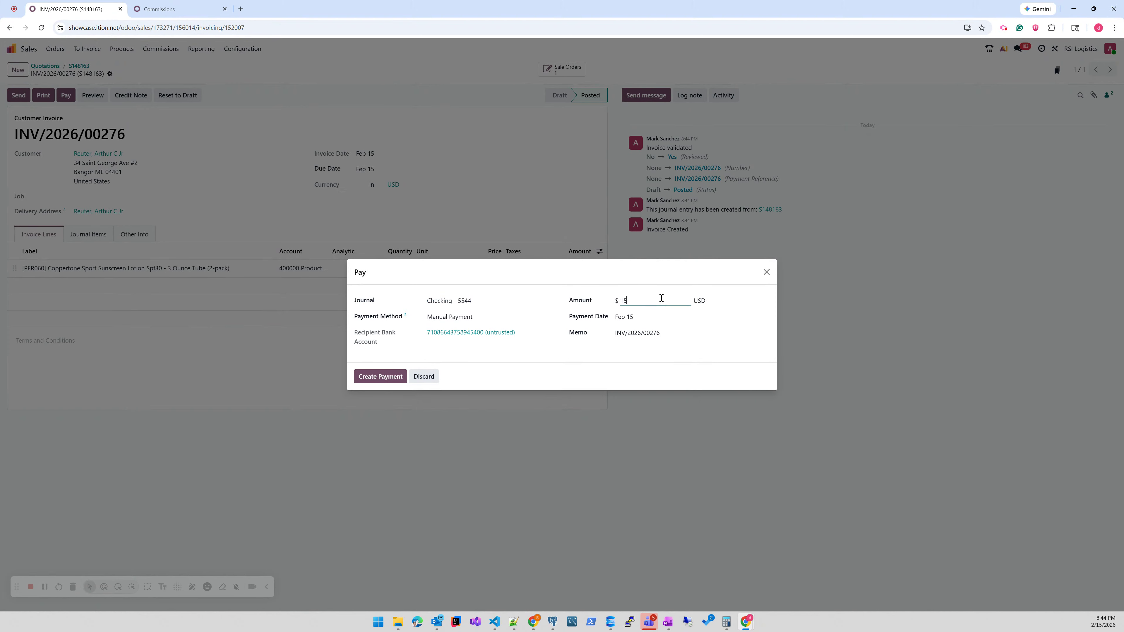
left_click(533, 356)
left_click(393, 402)
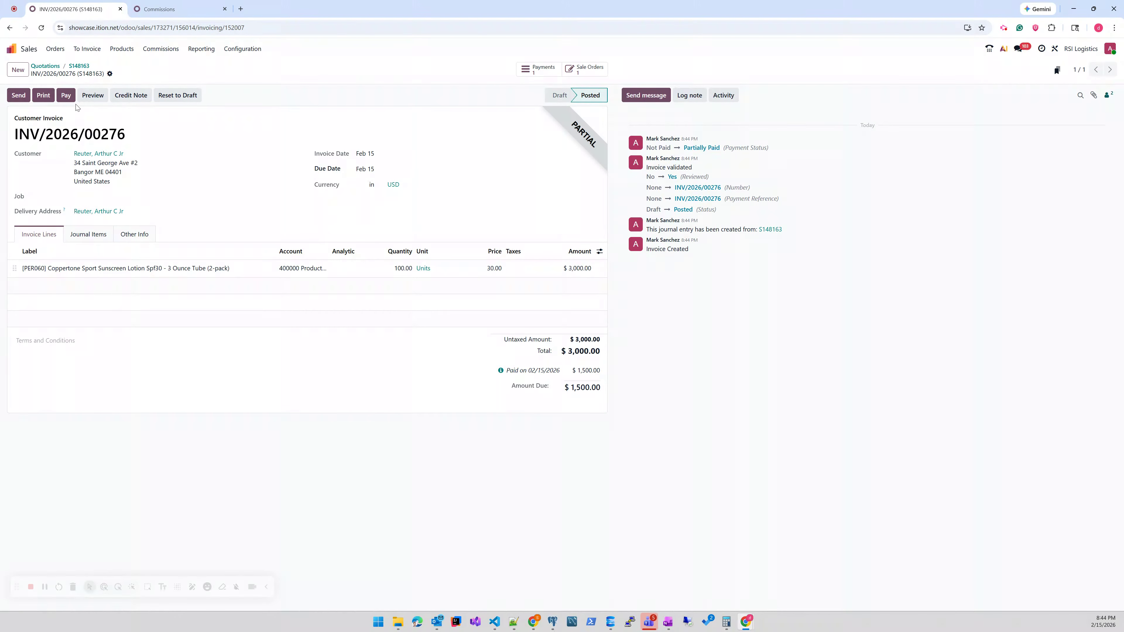
Register the remaining $1,500 invoice payment dated 03/15/2026 and reload the commissions report to check both salespeople
left_click(66, 97)
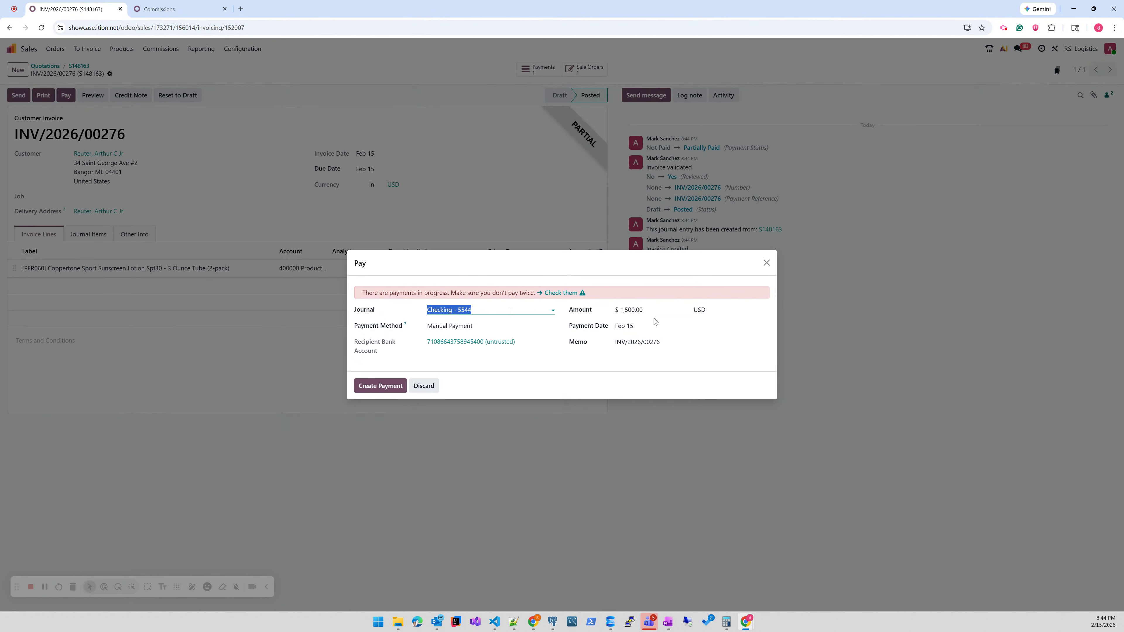
left_click(647, 326)
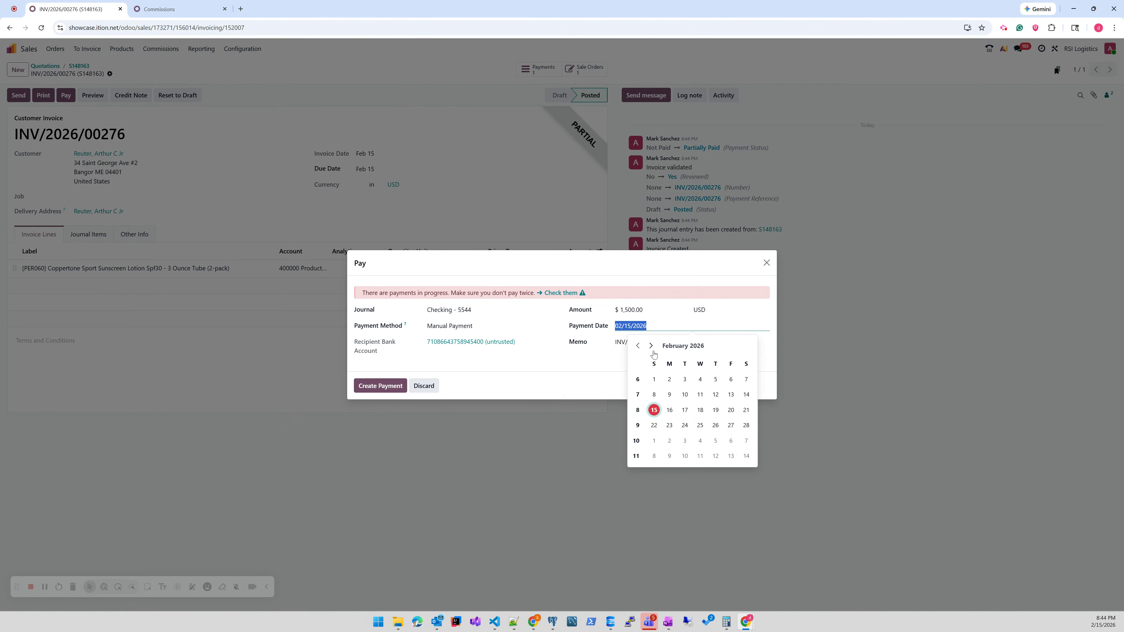
left_click(651, 345)
left_click(654, 410)
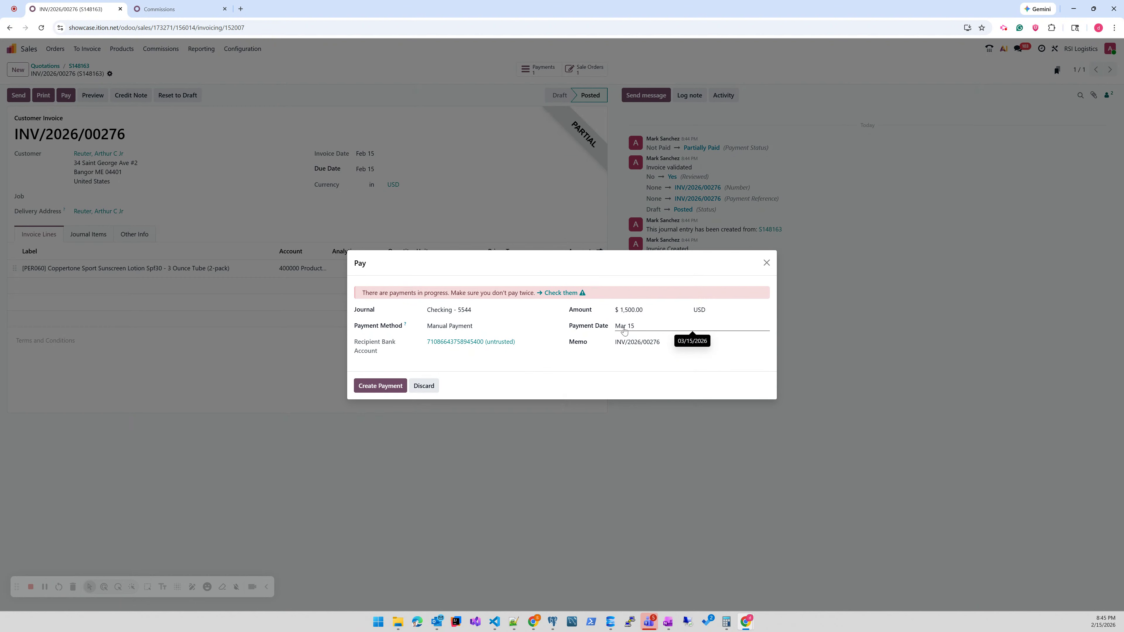
left_click(381, 385)
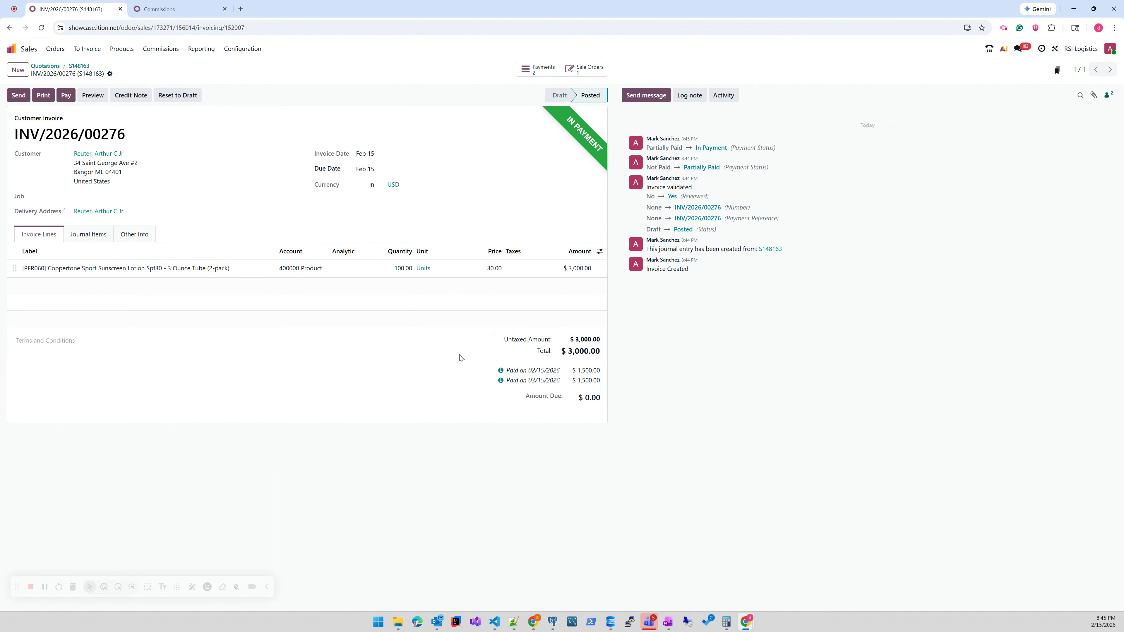
left_click(168, 8)
left_click(41, 28)
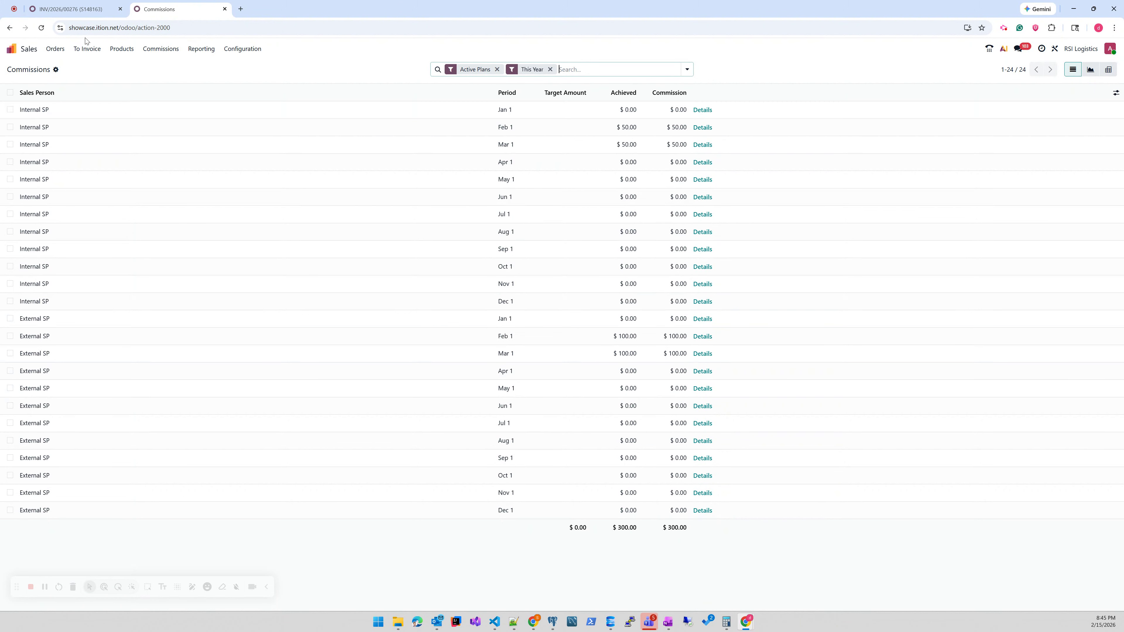
Return to the paid invoice and reverse it with a credit note giving the reason "returned"
left_click(80, 9)
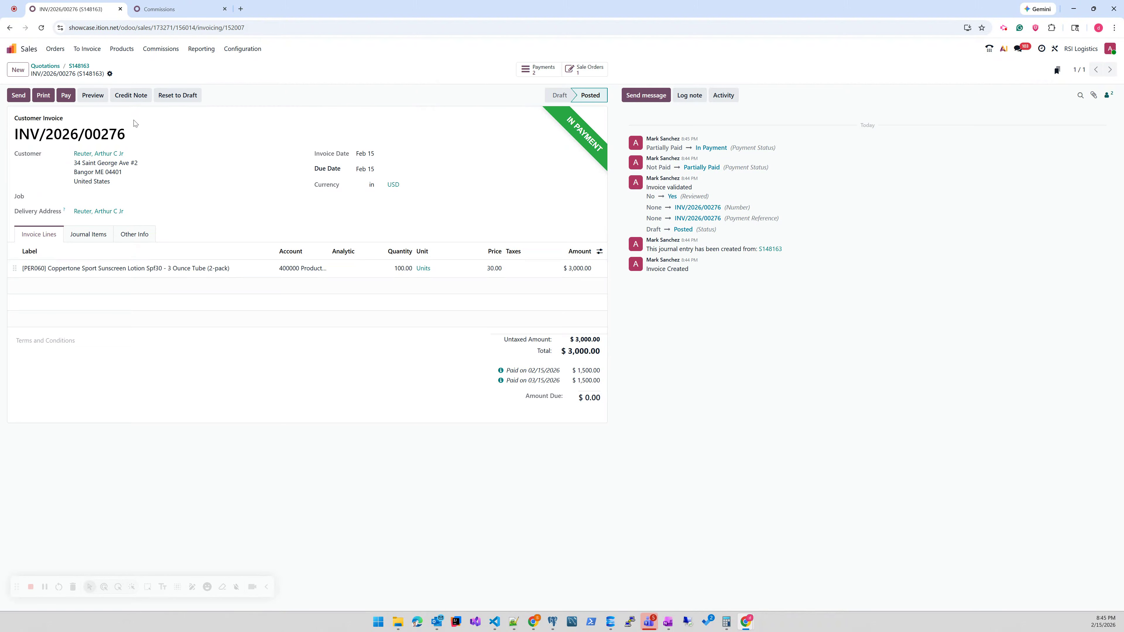
left_click(131, 96)
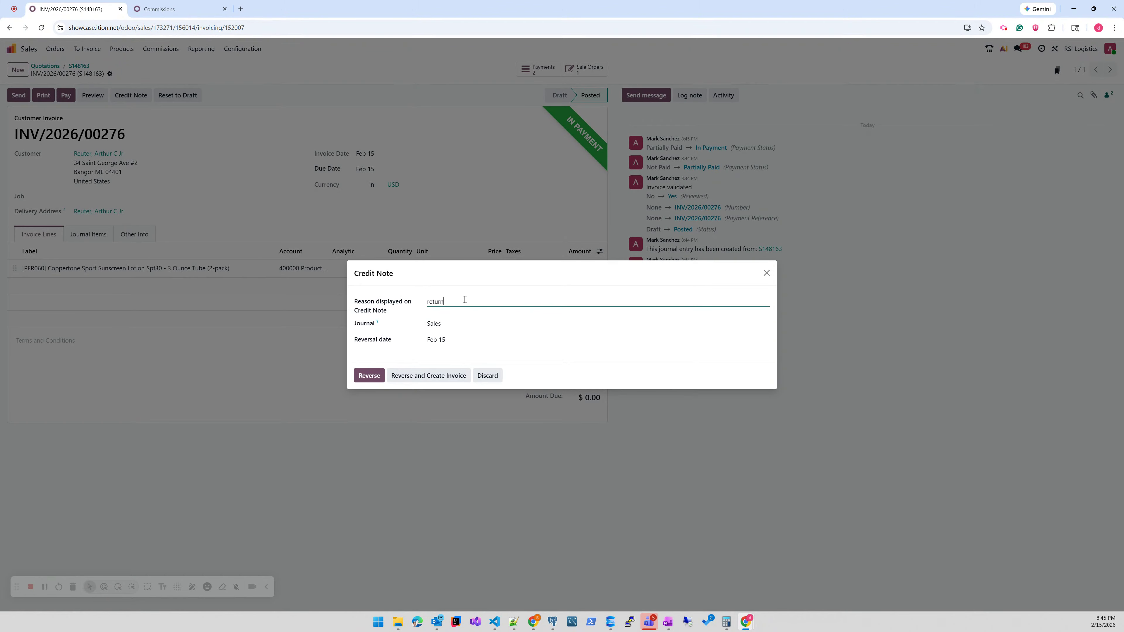
left_click(370, 376)
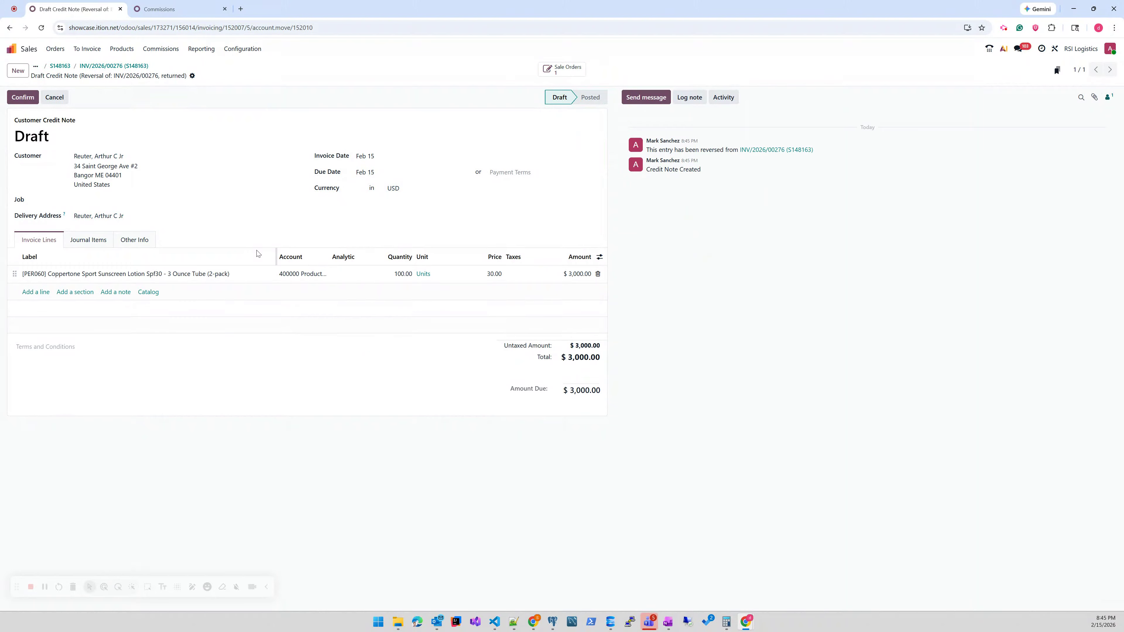
Set the credit note's product line quantity to 50 and confirm the credit note
left_click(398, 274)
type("50")
left_click(66, 148)
left_click(24, 99)
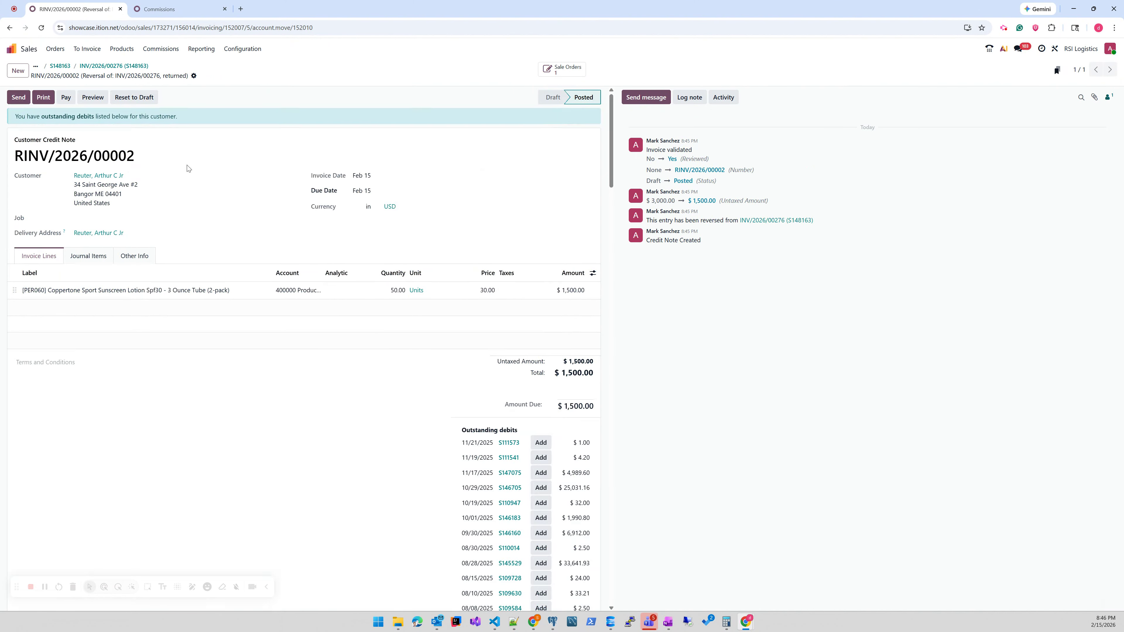
Reload the commissions report and examine the commission details of Internal SP for February and March and External SP for March
left_click(166, 10)
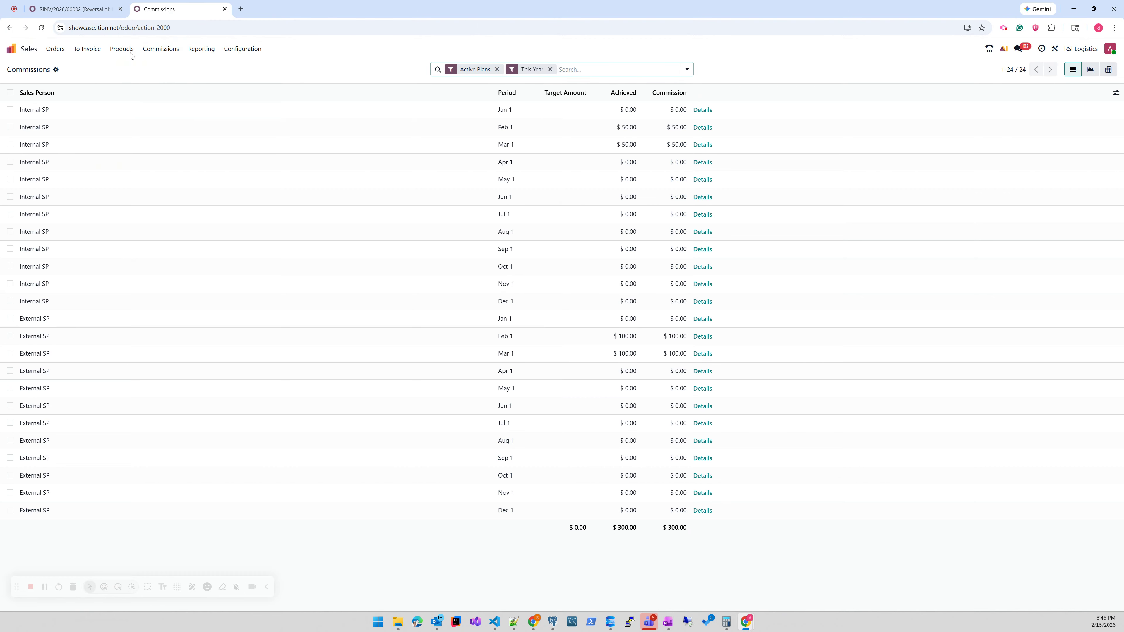
left_click(41, 29)
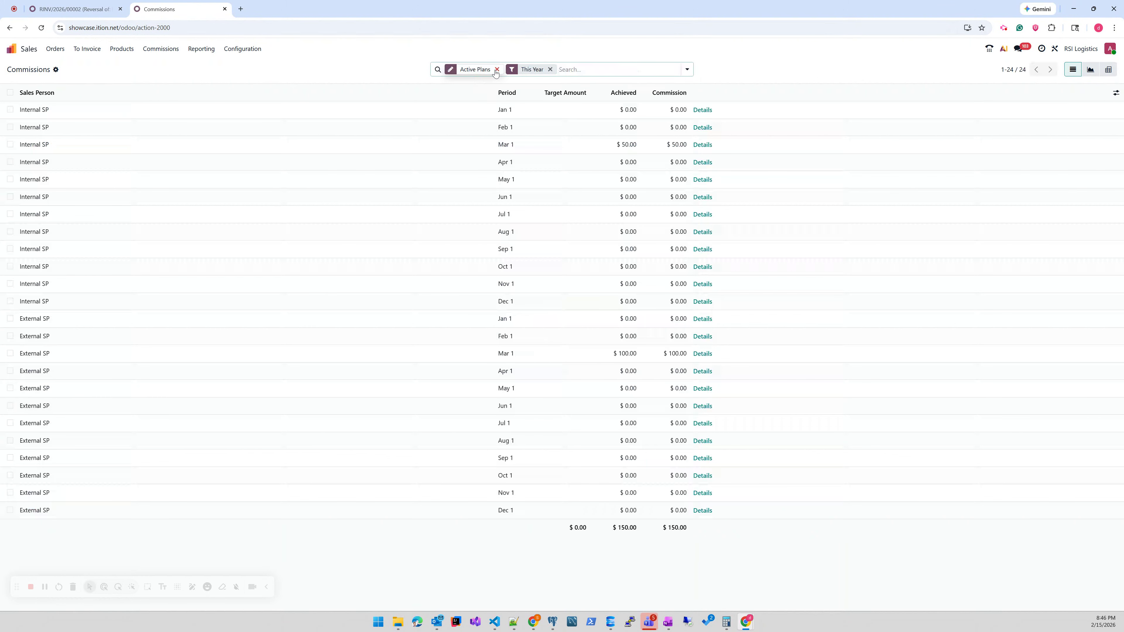
left_click(702, 128)
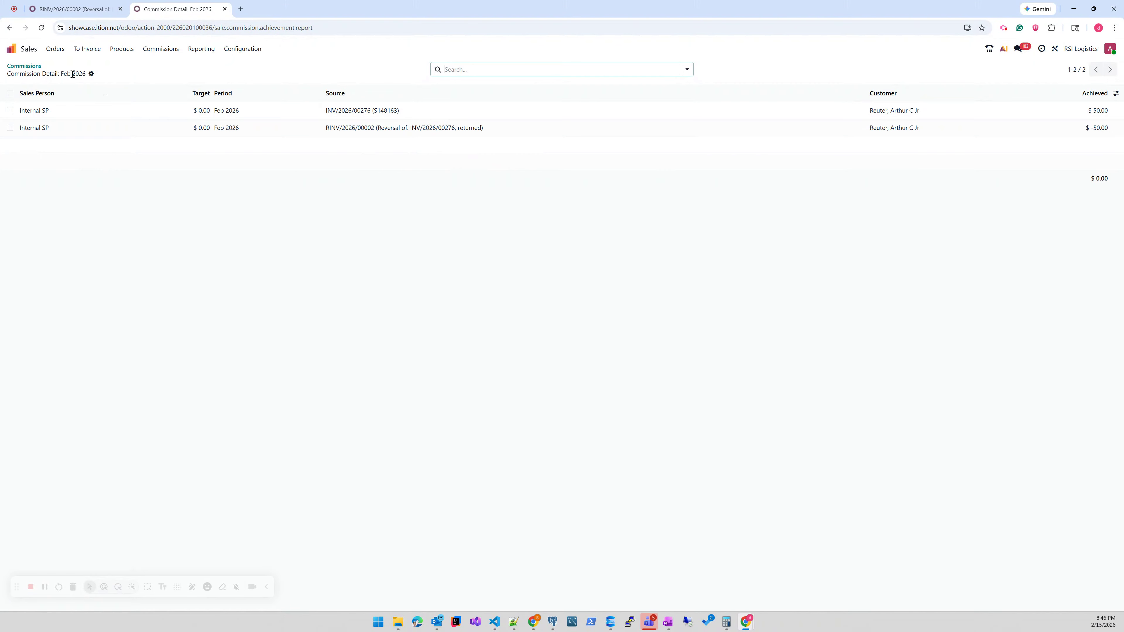
left_click(24, 66)
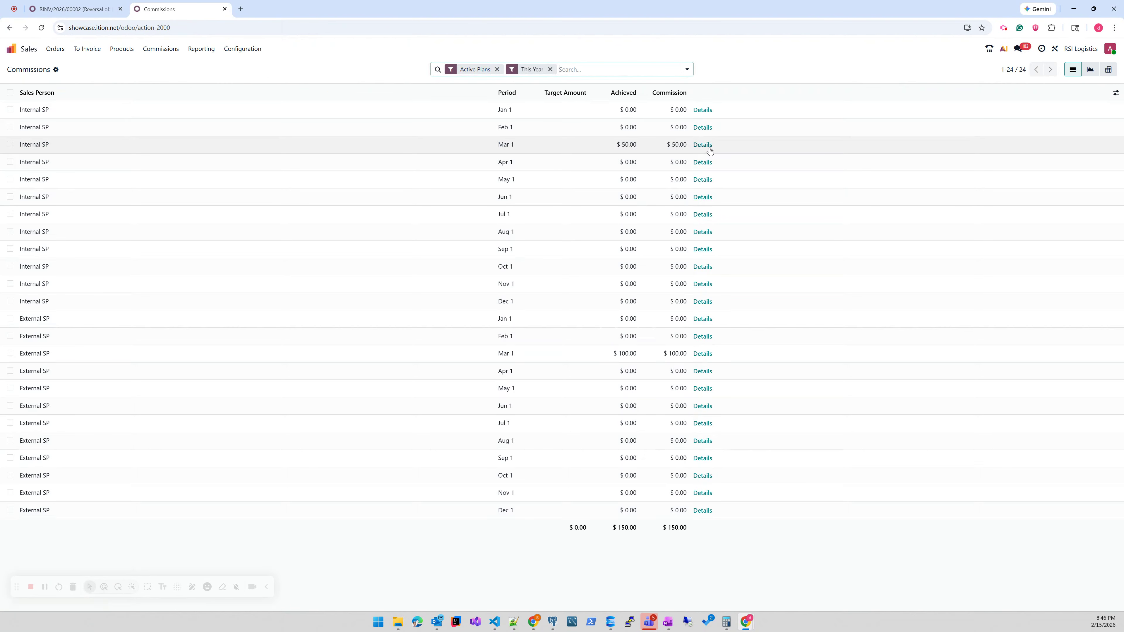
left_click(703, 145)
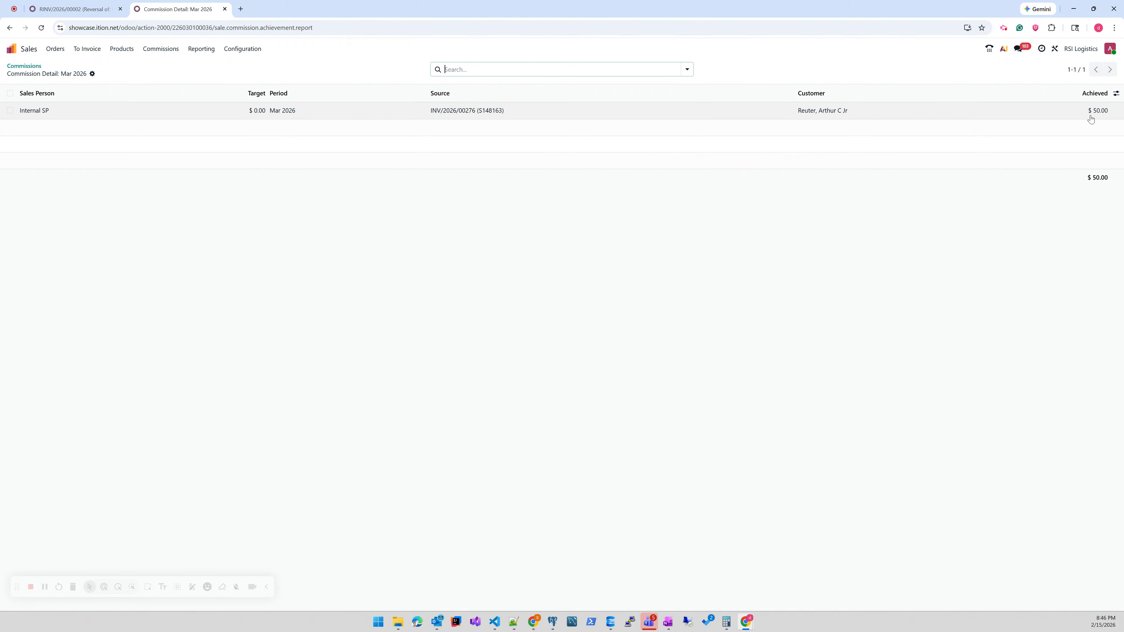
left_click(24, 66)
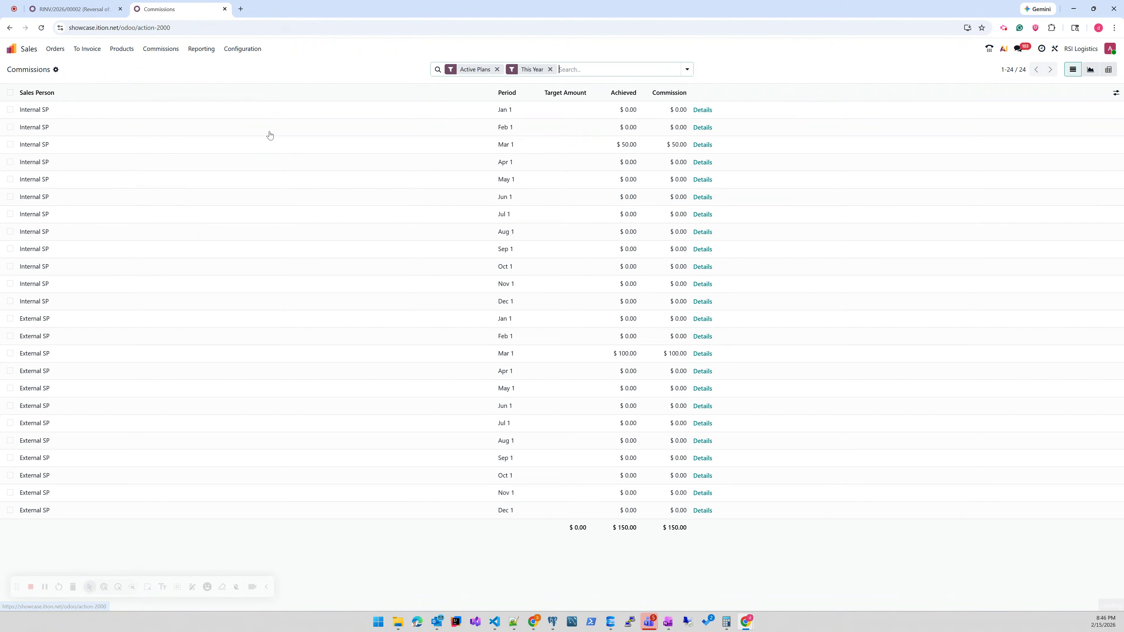
left_click(698, 353)
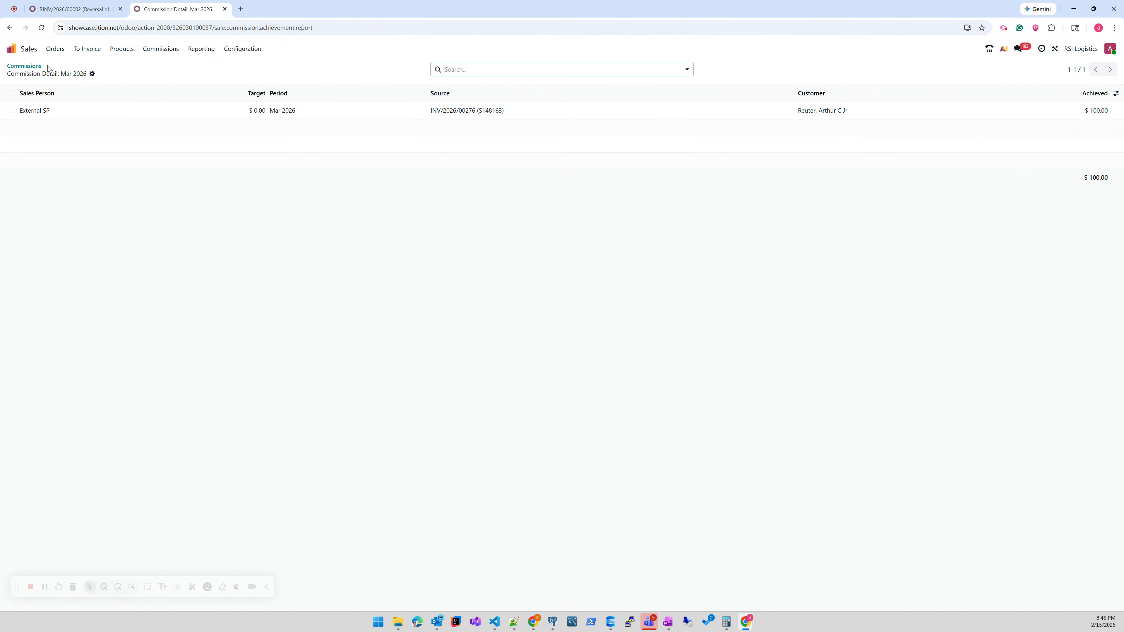
left_click(33, 67)
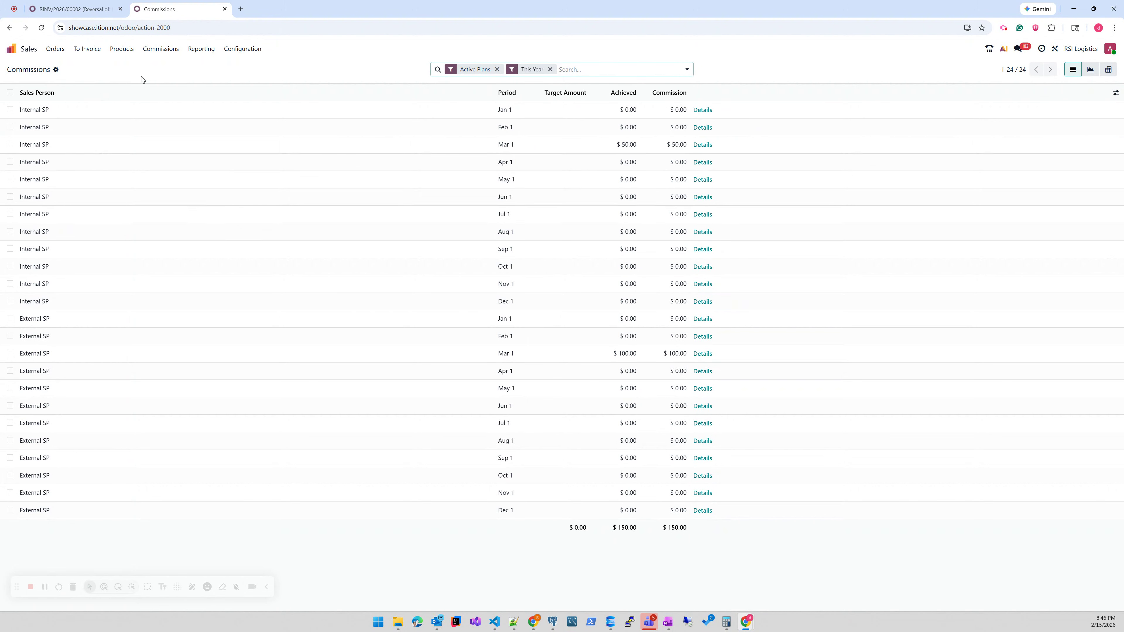
Open the Inside Salesperson commission plan and reset it to draft
left_click(88, 13)
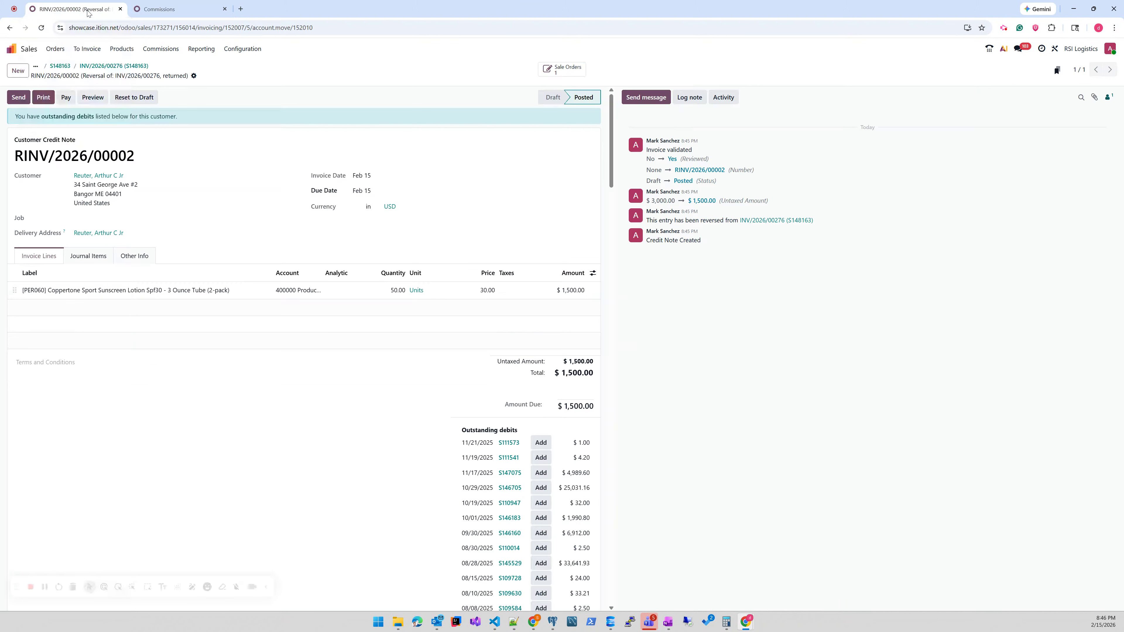
left_click(141, 11)
left_click(161, 49)
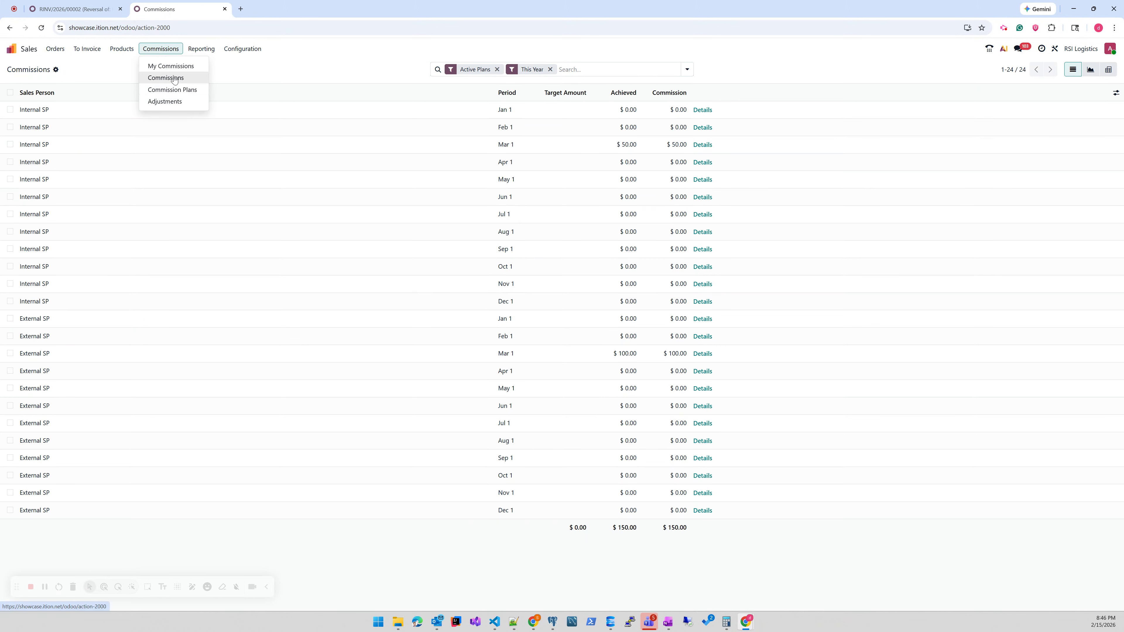
left_click(172, 90)
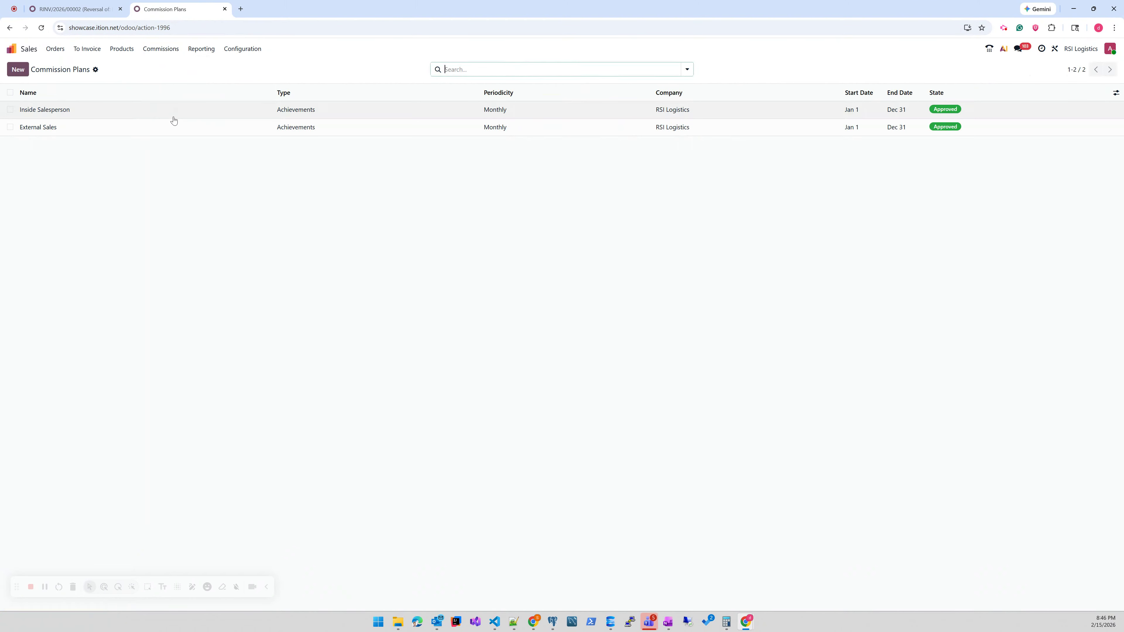
left_click(126, 112)
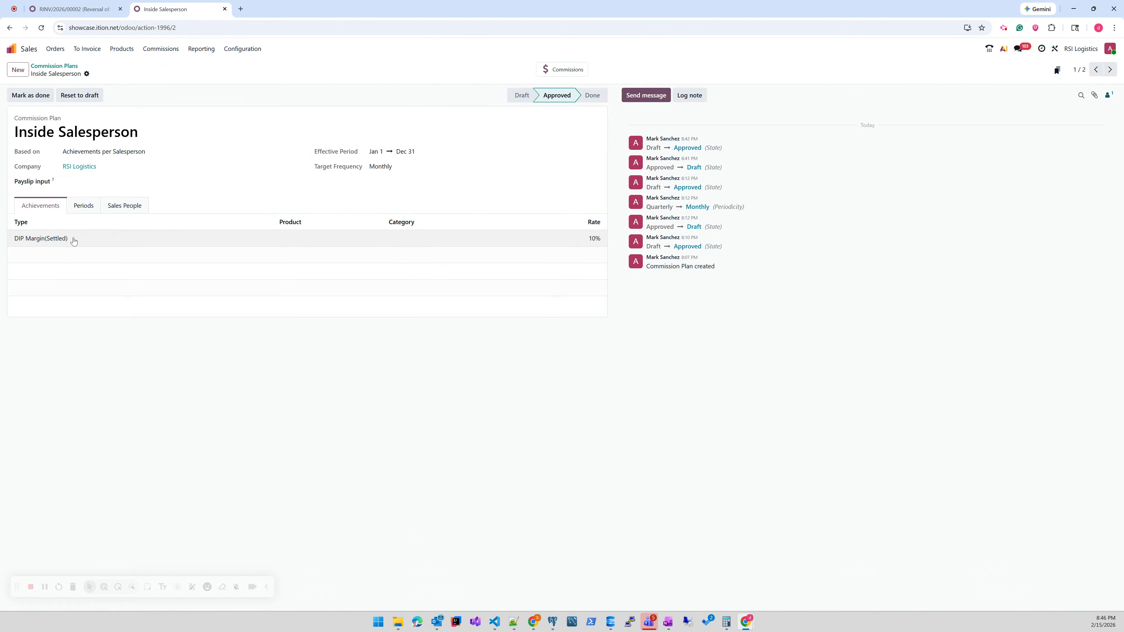
left_click(79, 95)
Change the Inside Salesperson plan's achievement type to DIP Invoice Amount(Invoiced) and approve the plan
left_click(94, 244)
left_click(94, 244)
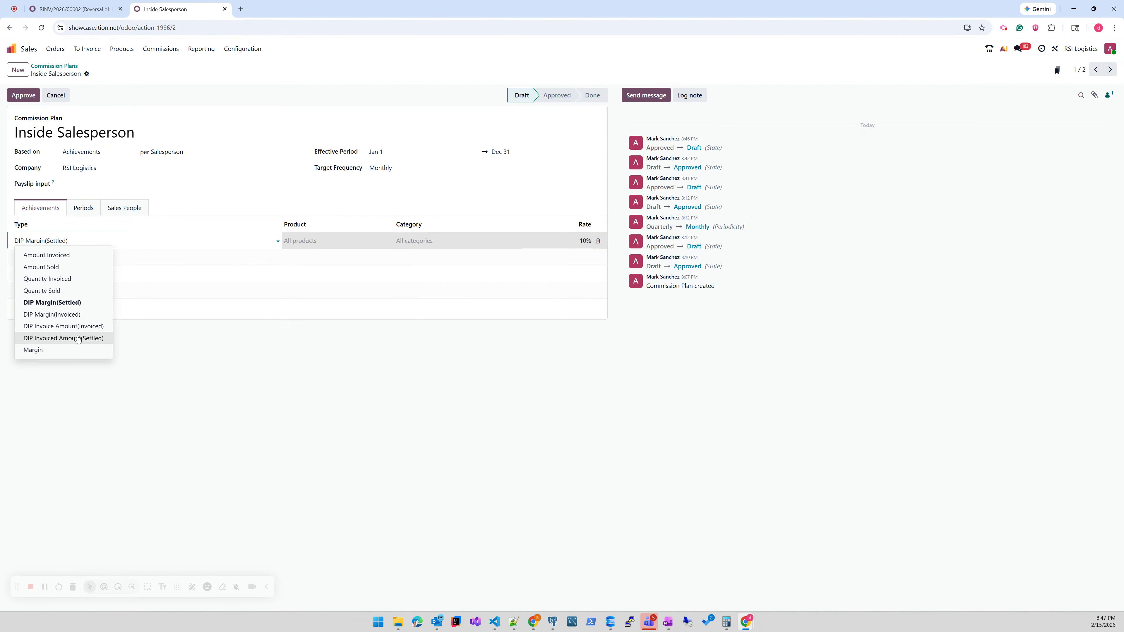
left_click(75, 315)
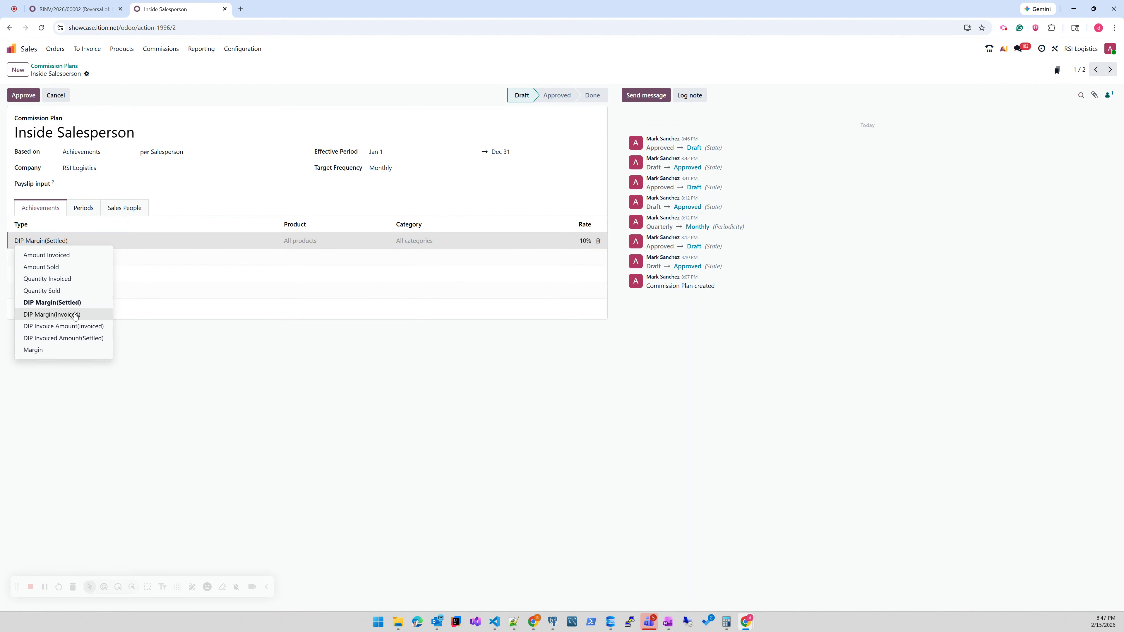
mouse_move(74, 315)
left_mouse_down()
mouse_move(61, 326)
mouse_move(75, 326)
left_mouse_up()
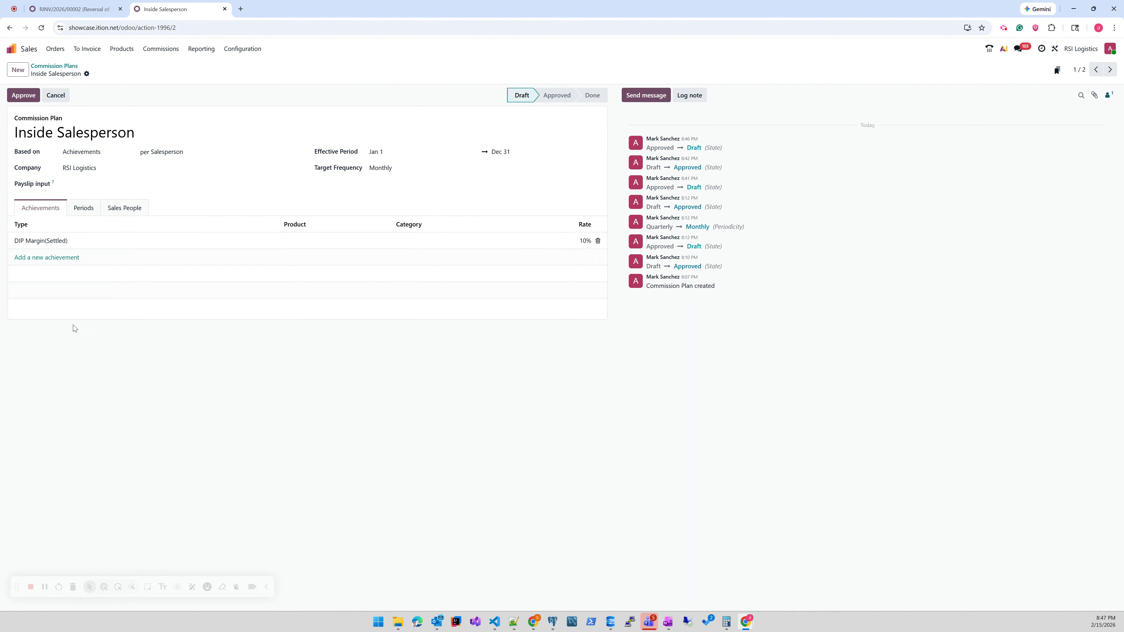
left_click(75, 241)
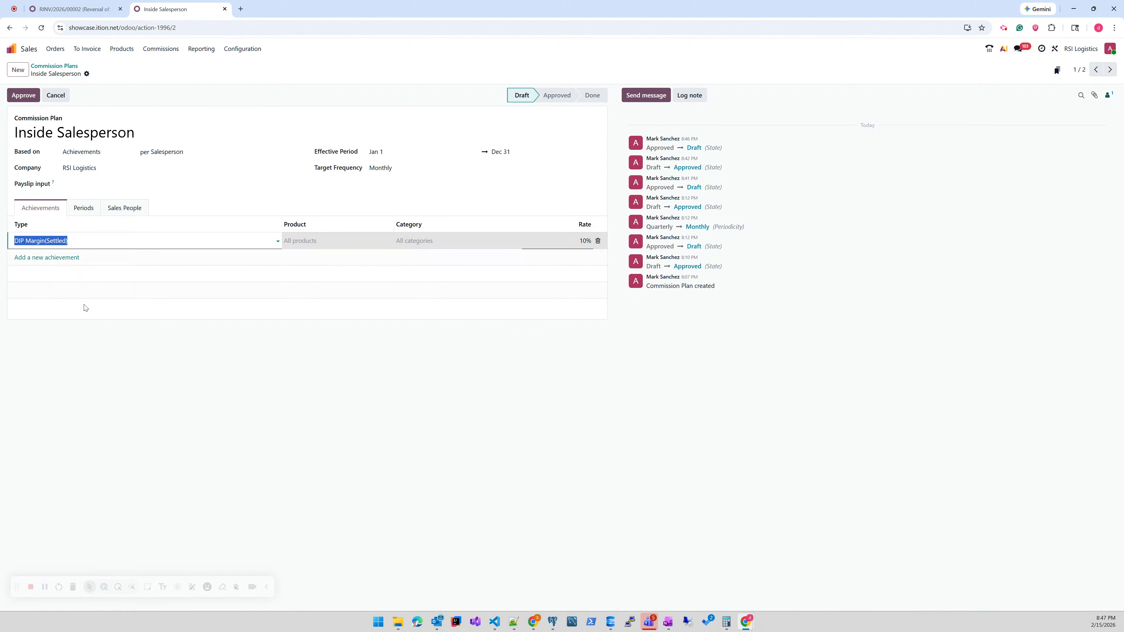
left_click(76, 248)
left_click(72, 326)
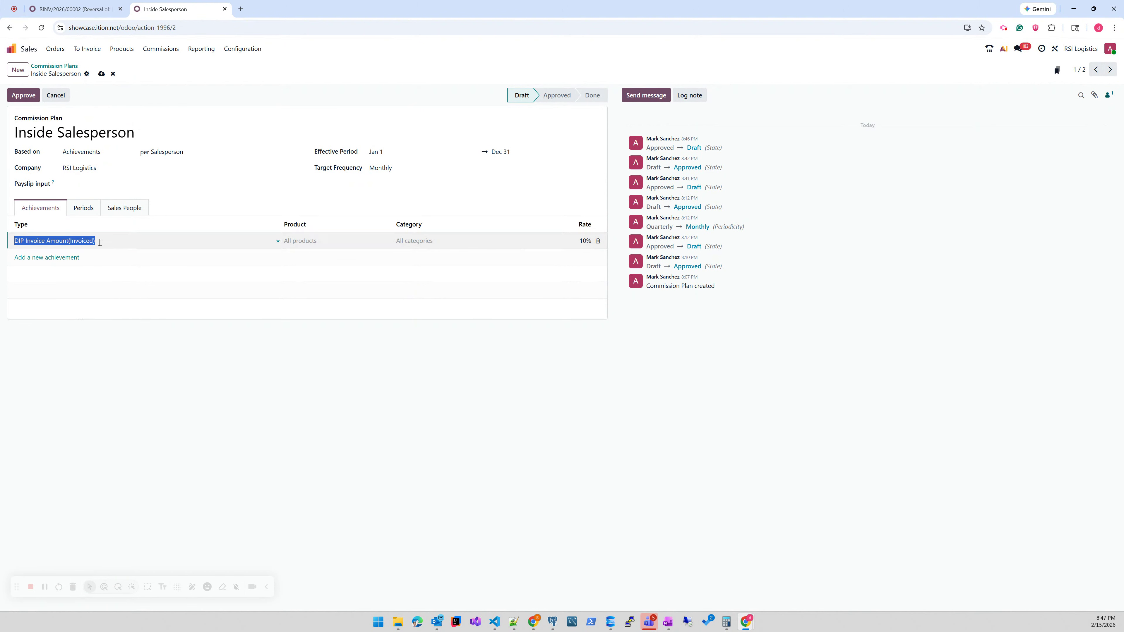
left_click(23, 95)
Reset the External Sales commission plan to draft, change its achievement type to DIP Invoice Amount(Invoiced), and approve it
left_click(58, 67)
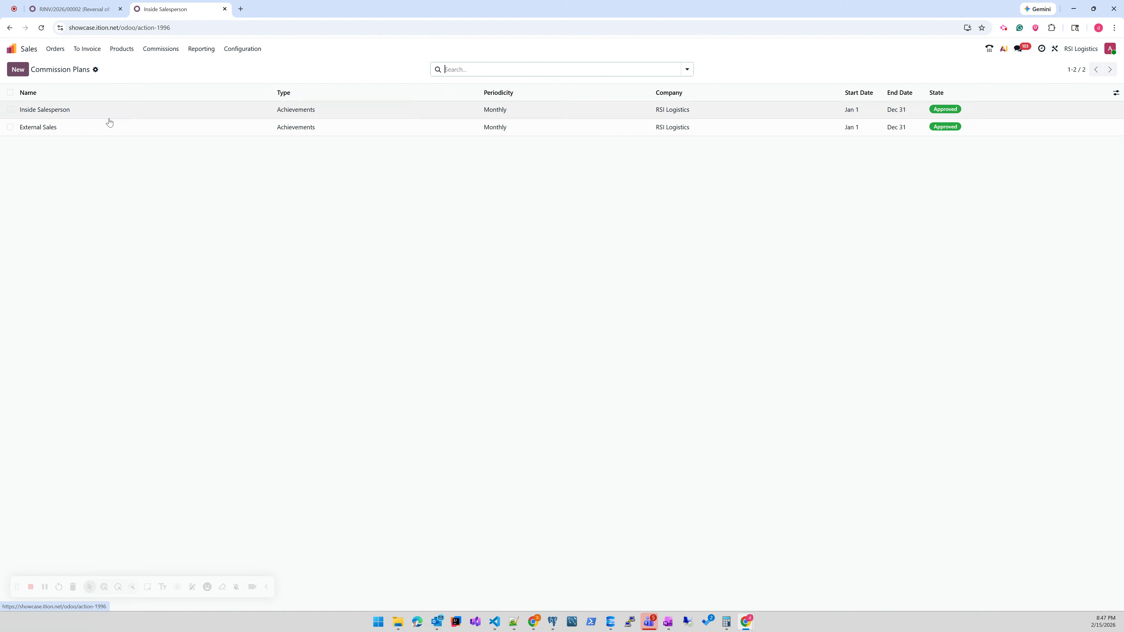
left_click(78, 128)
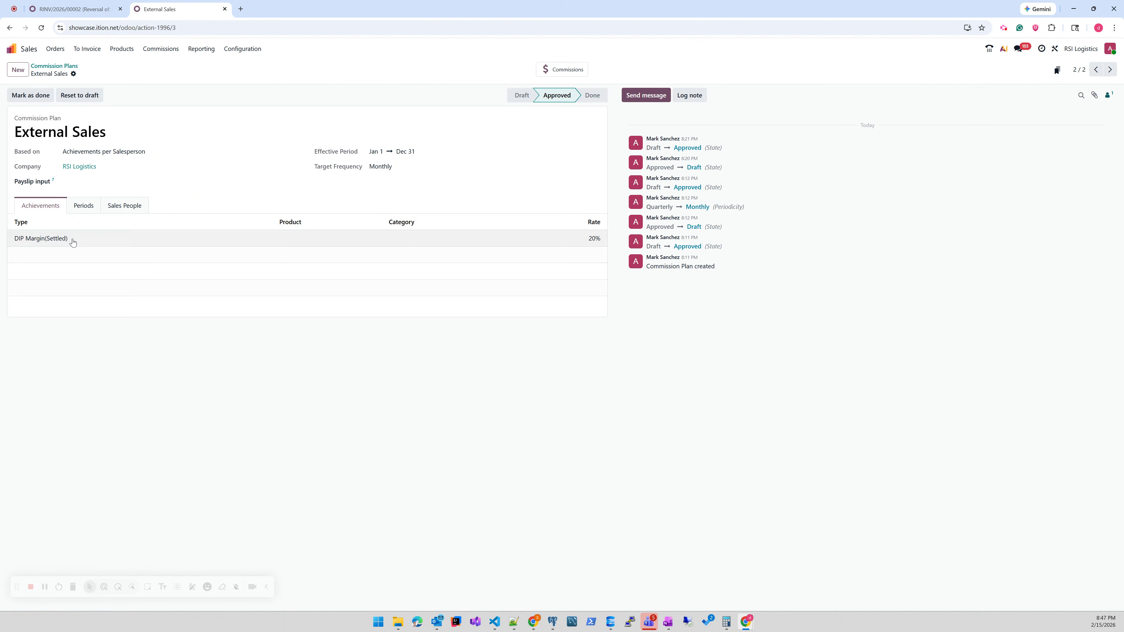
left_click(91, 95)
left_click(85, 241)
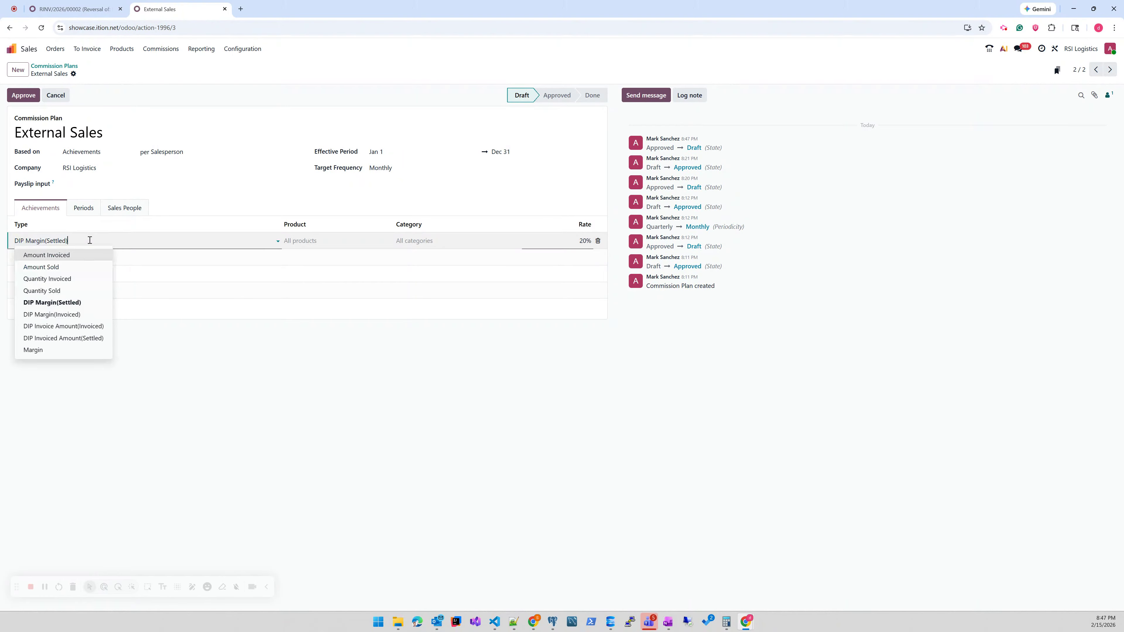
left_click(81, 328)
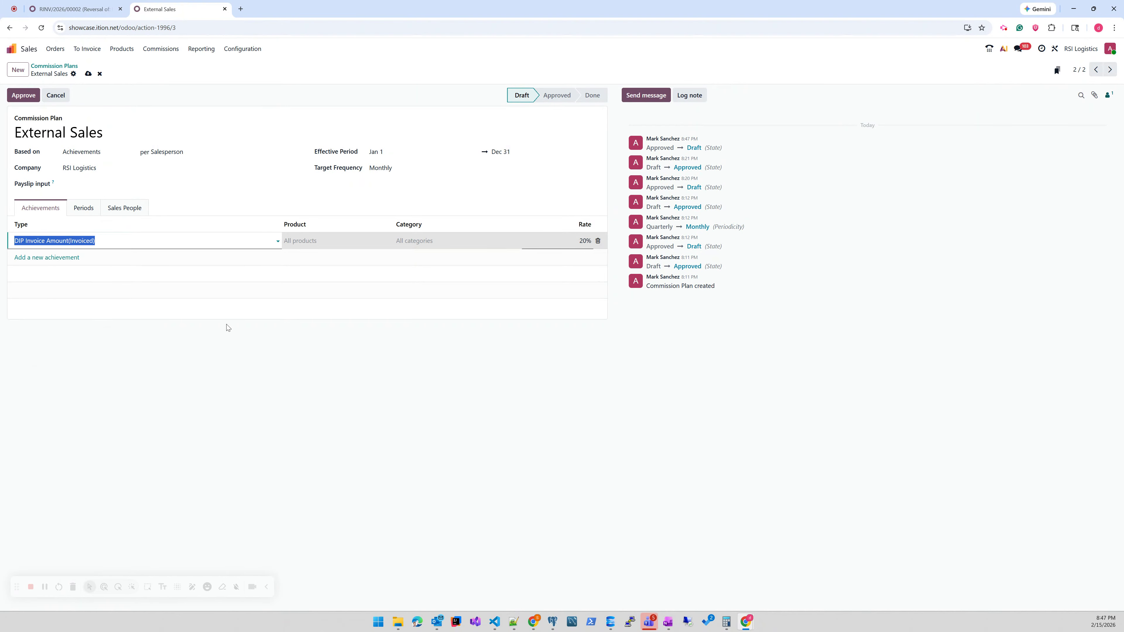
left_click(114, 334)
left_click(23, 96)
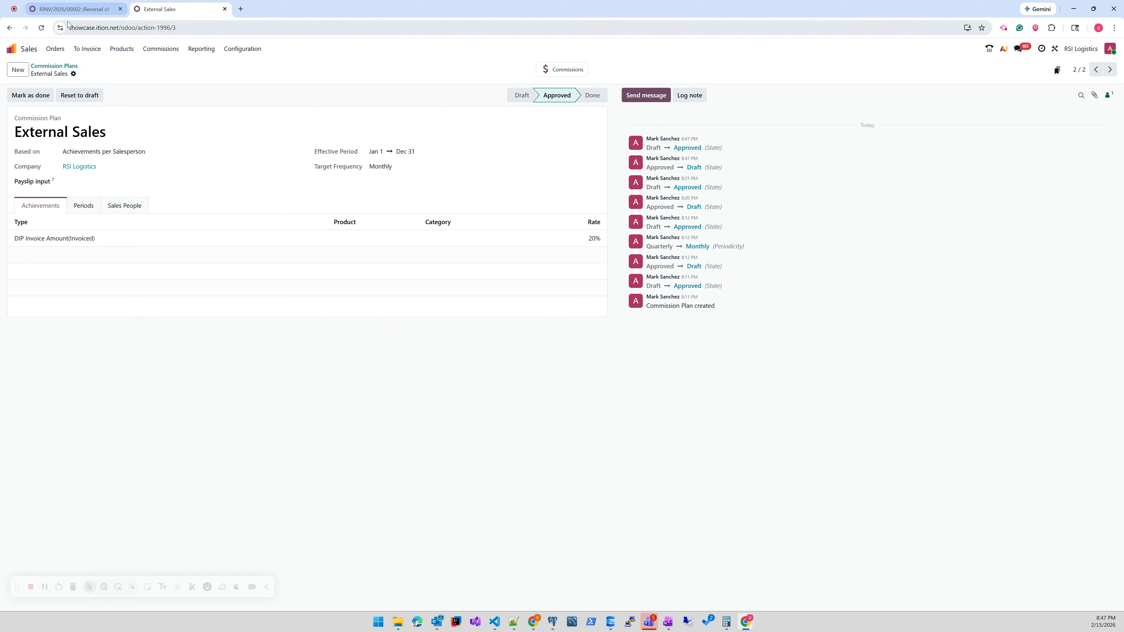
Examine the February commission details of Internal SP and External SP in the commissions report for all salespeople
left_click(161, 49)
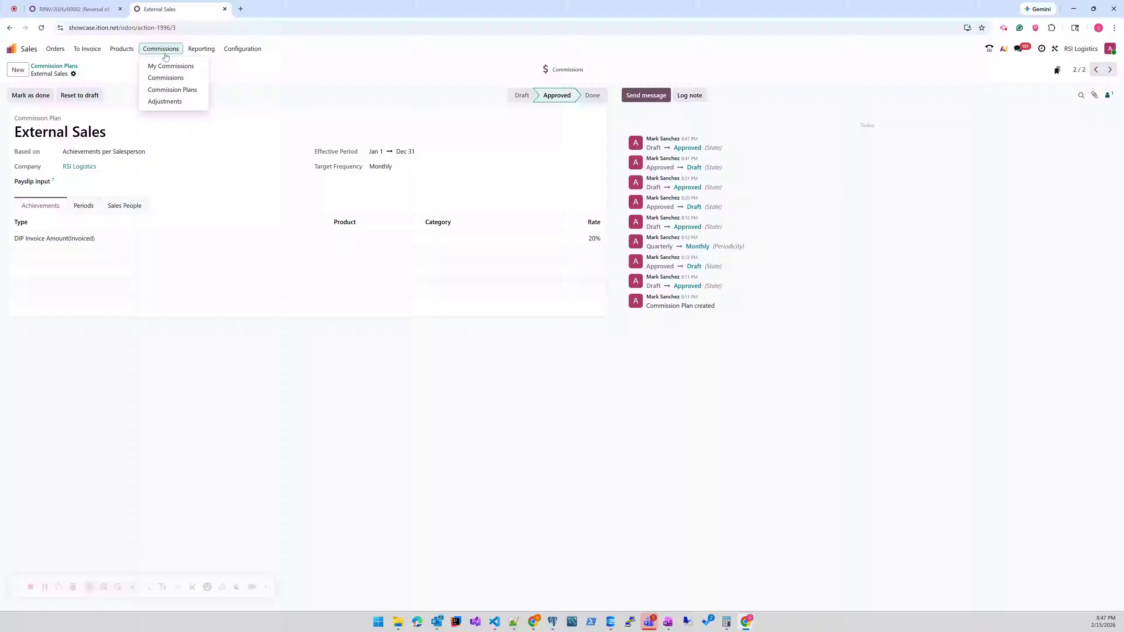
left_click(171, 79)
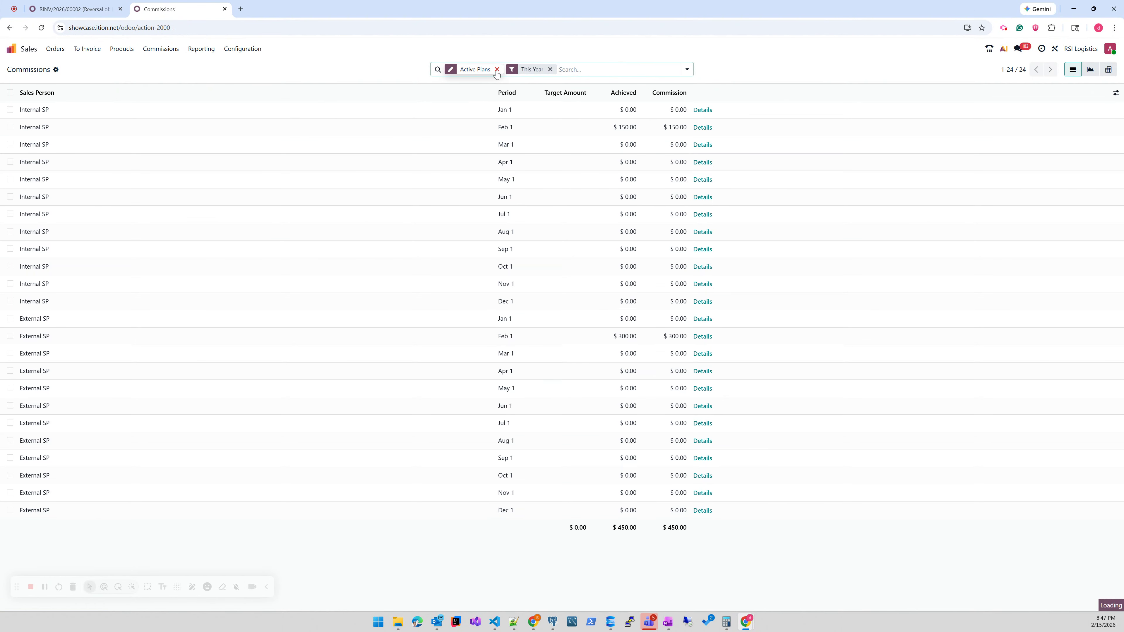
left_click(698, 130)
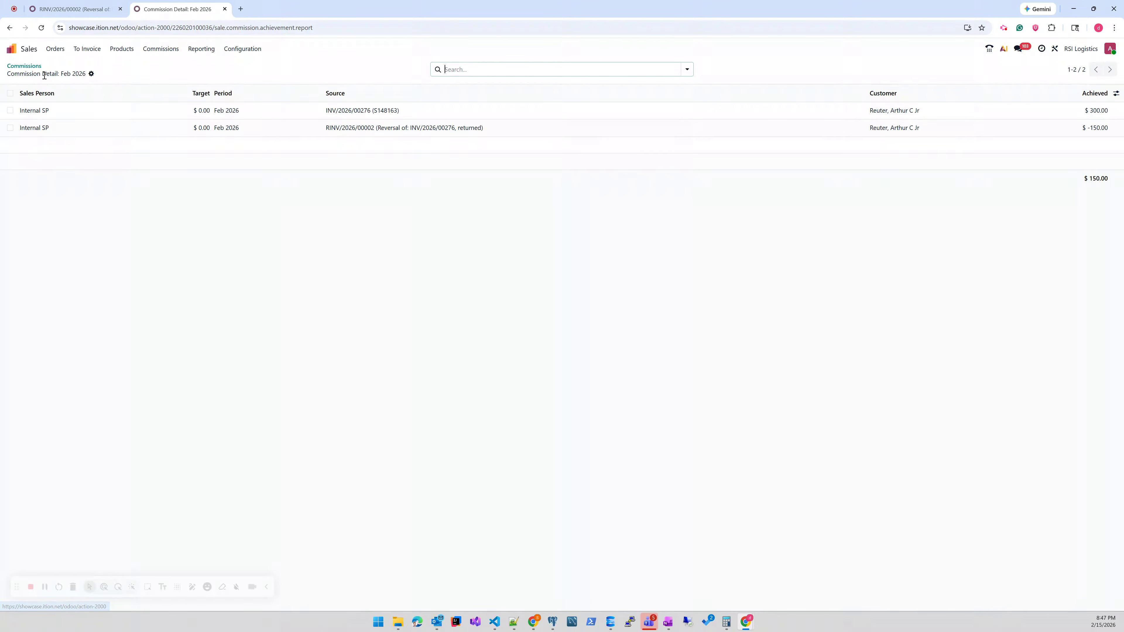
left_click(39, 67)
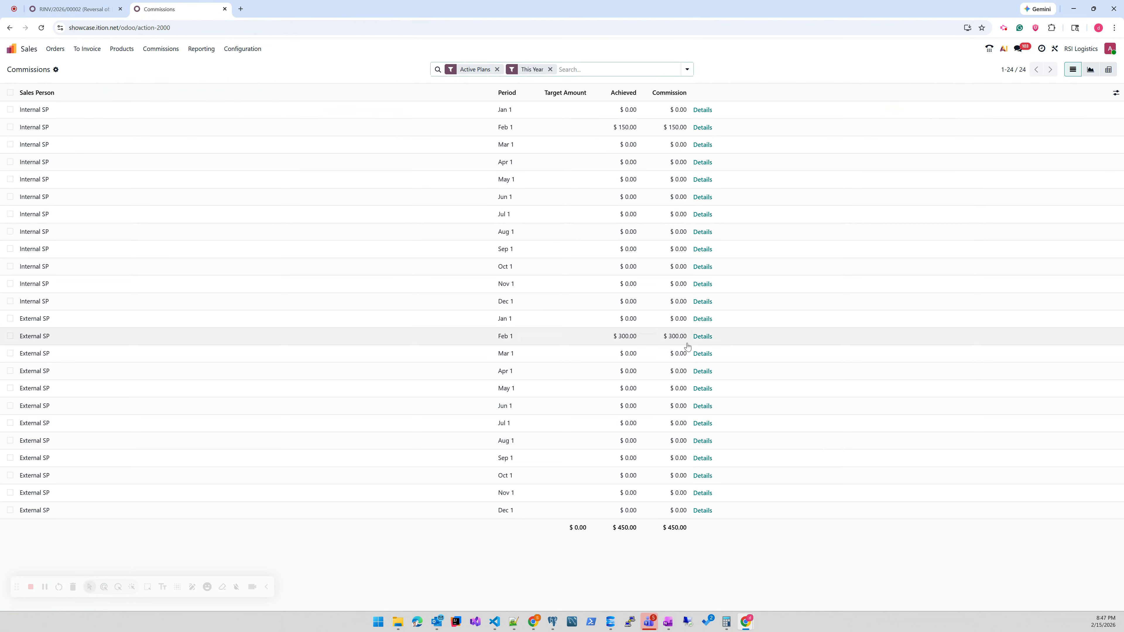
left_click(703, 337)
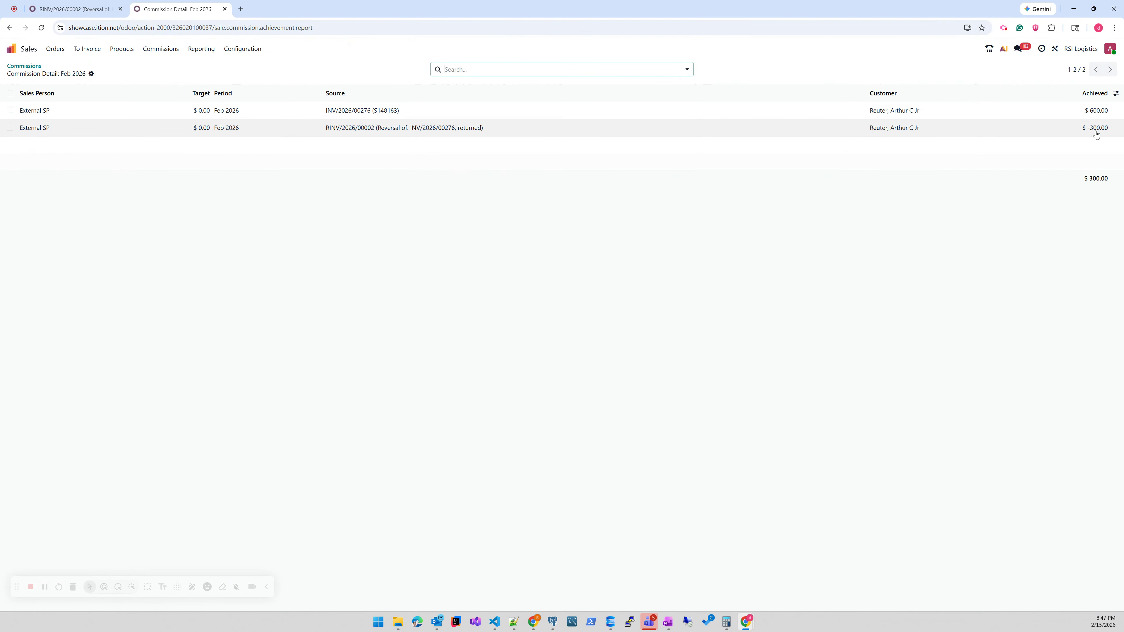
left_click(33, 67)
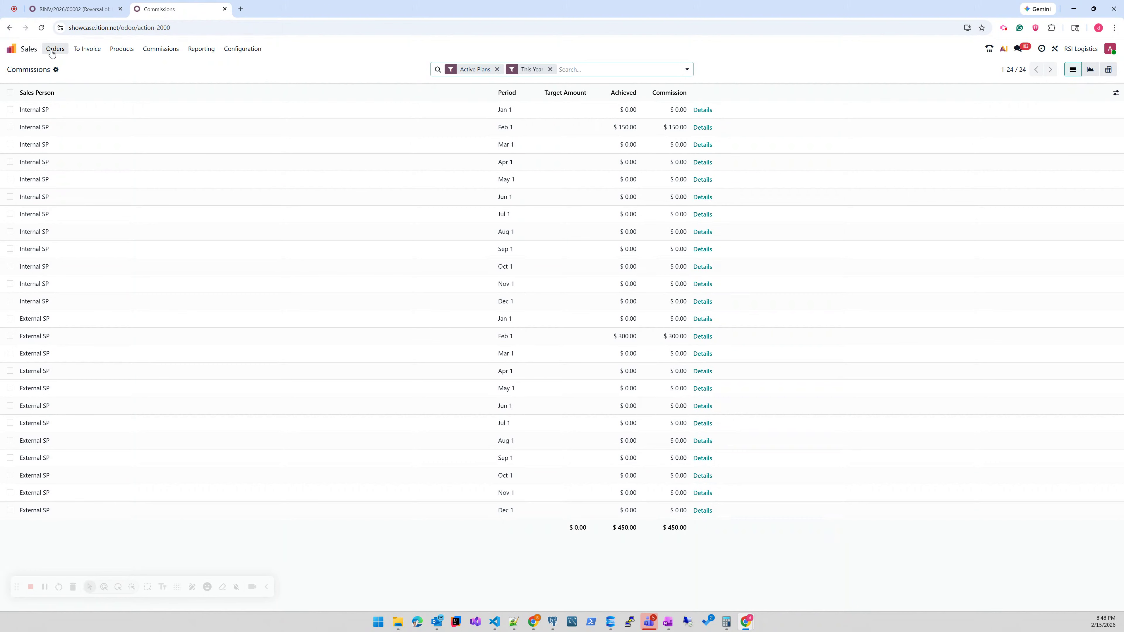
left_click(703, 128)
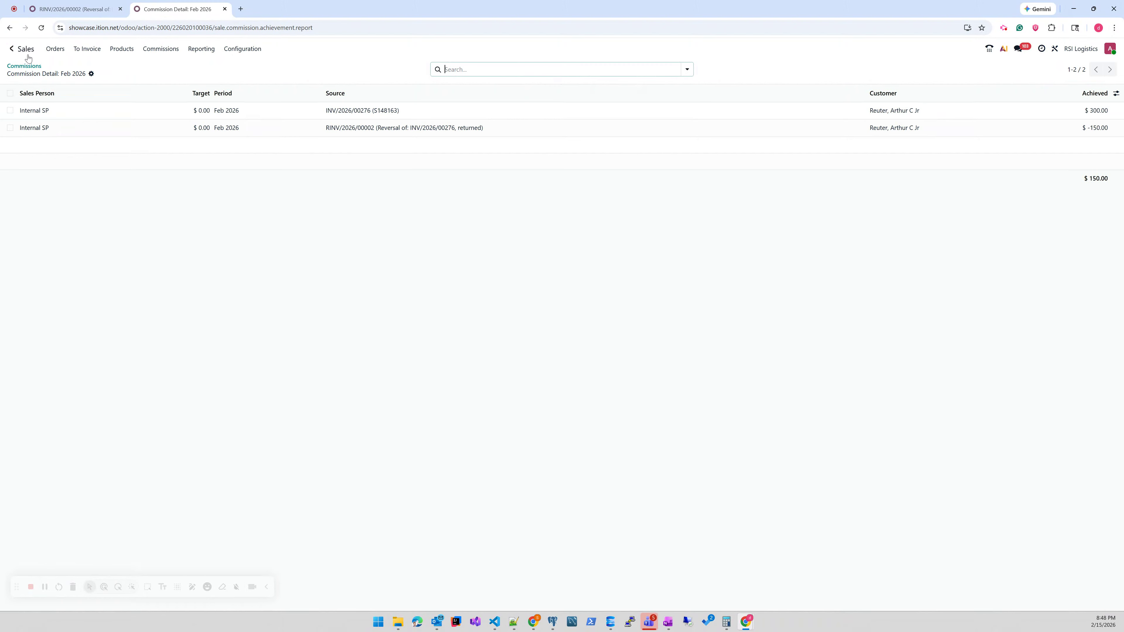
left_click(55, 49)
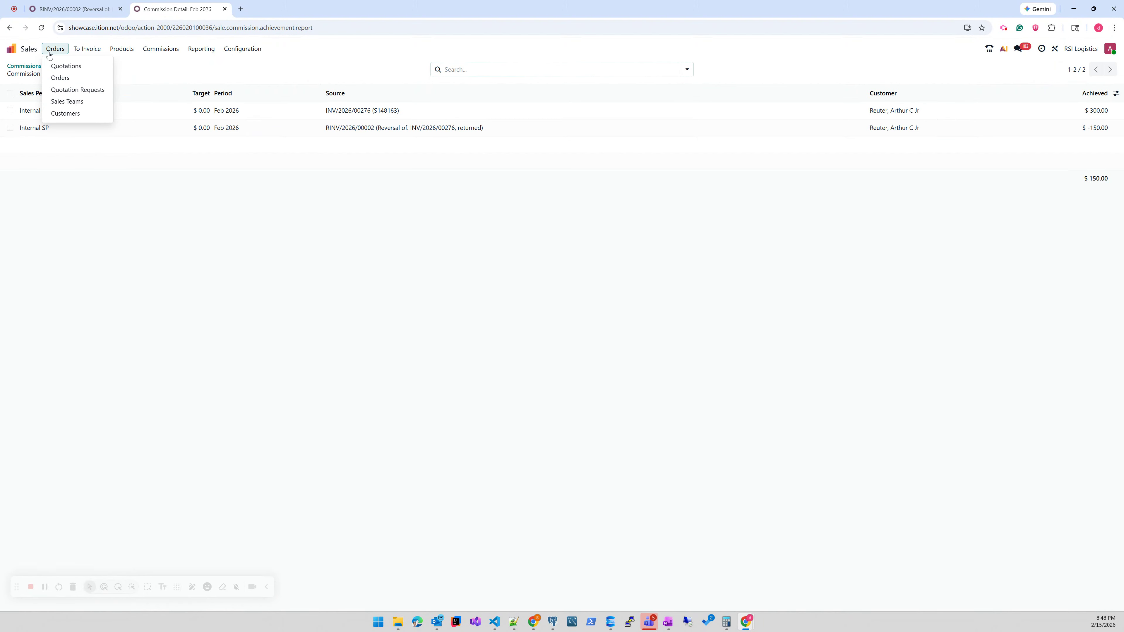
mouse_move(161, 49)
left_click(155, 78)
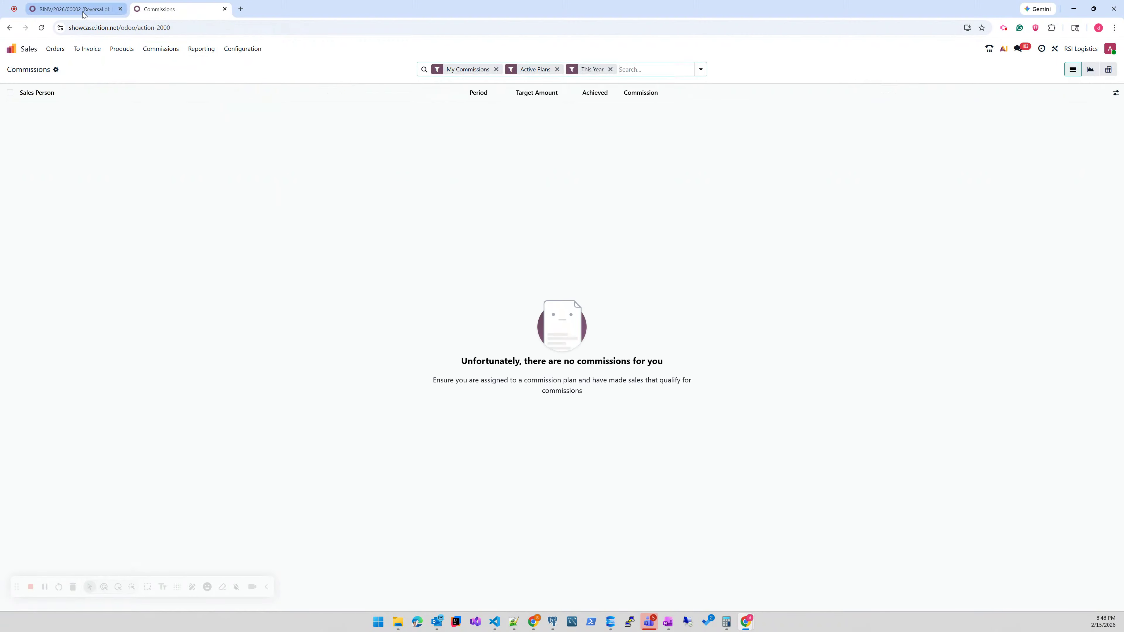
Go back from the credit note to its original customer invoice, reset that invoice to draft and cancel it
left_click(75, 9)
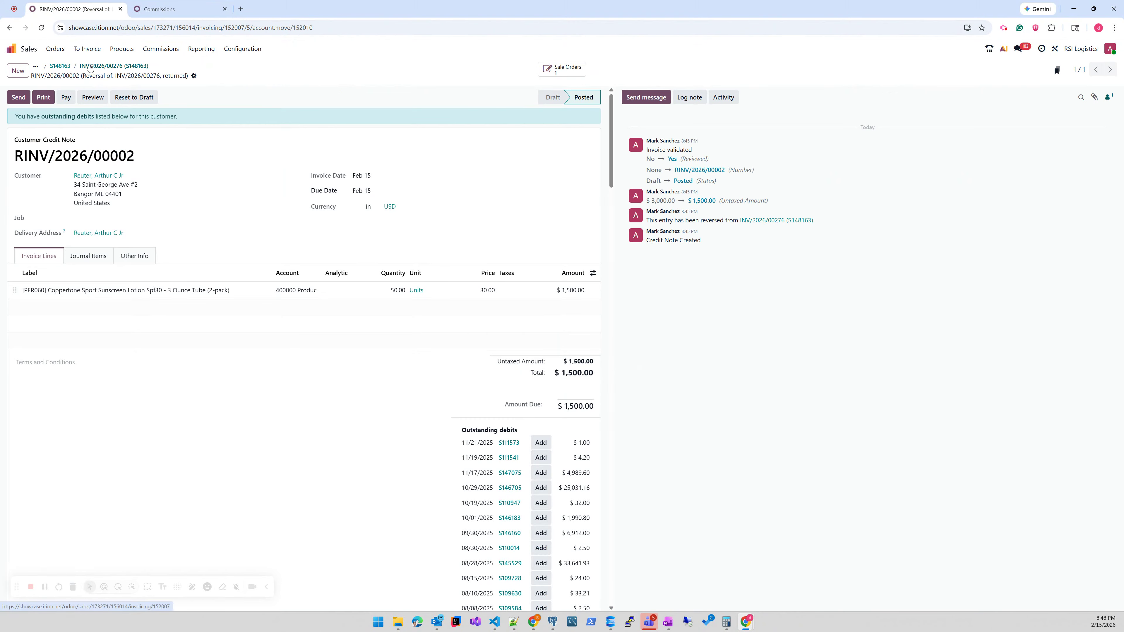
left_click(88, 67)
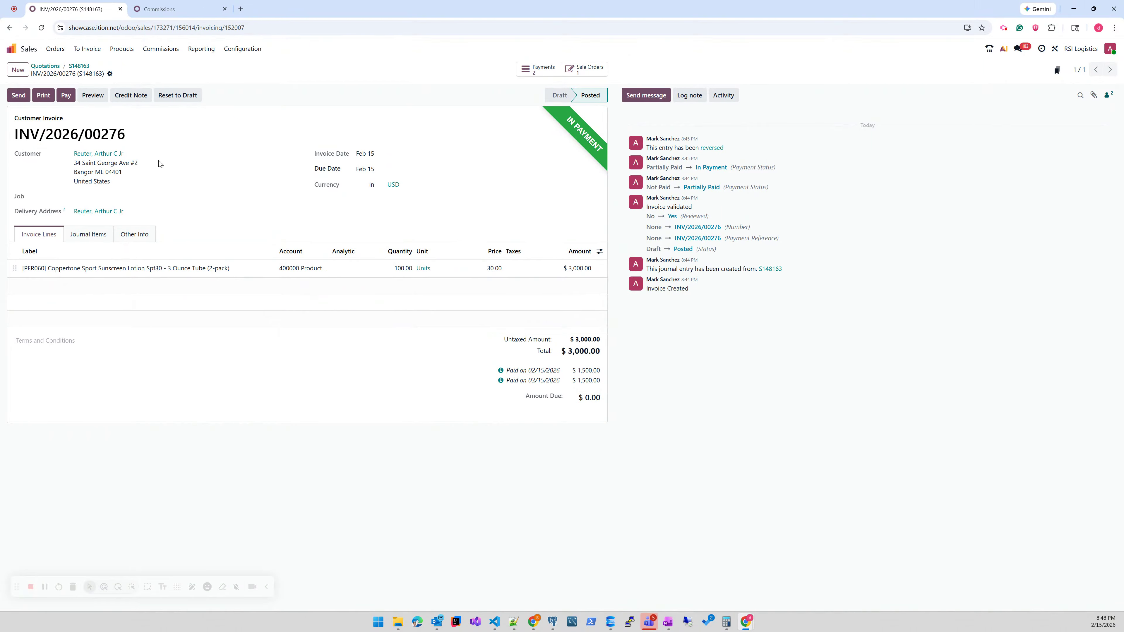
left_click(179, 97)
left_click(58, 96)
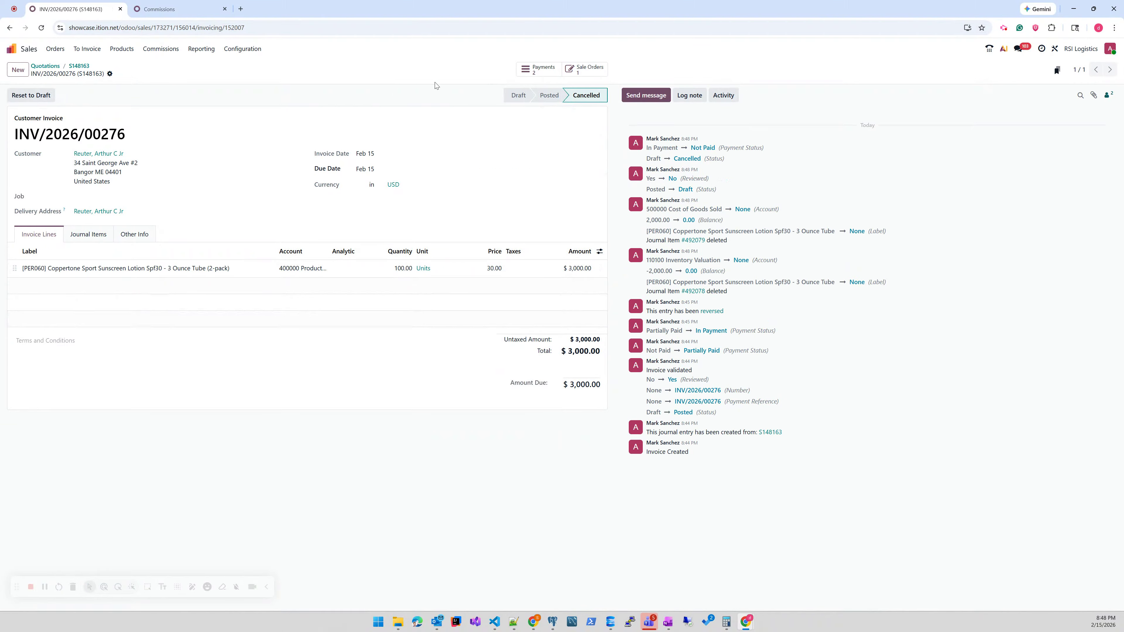
Open the credit note through the related sales order, reset and cancel it, and check the commissions report for all salespeople
left_click(585, 69)
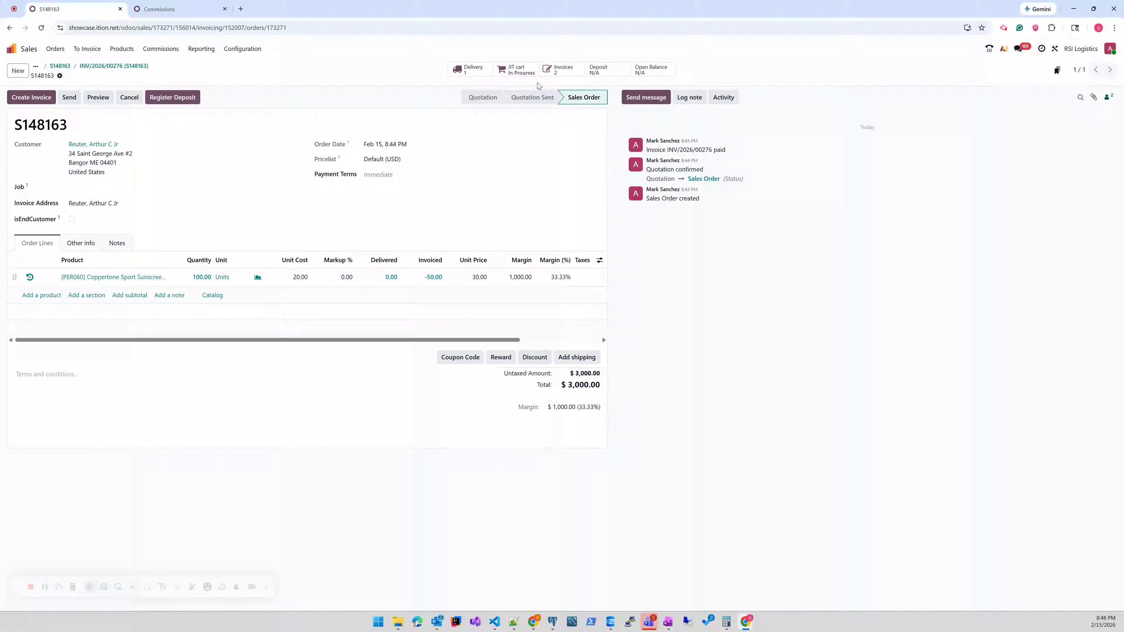
left_click(562, 70)
left_click(437, 113)
left_click(142, 97)
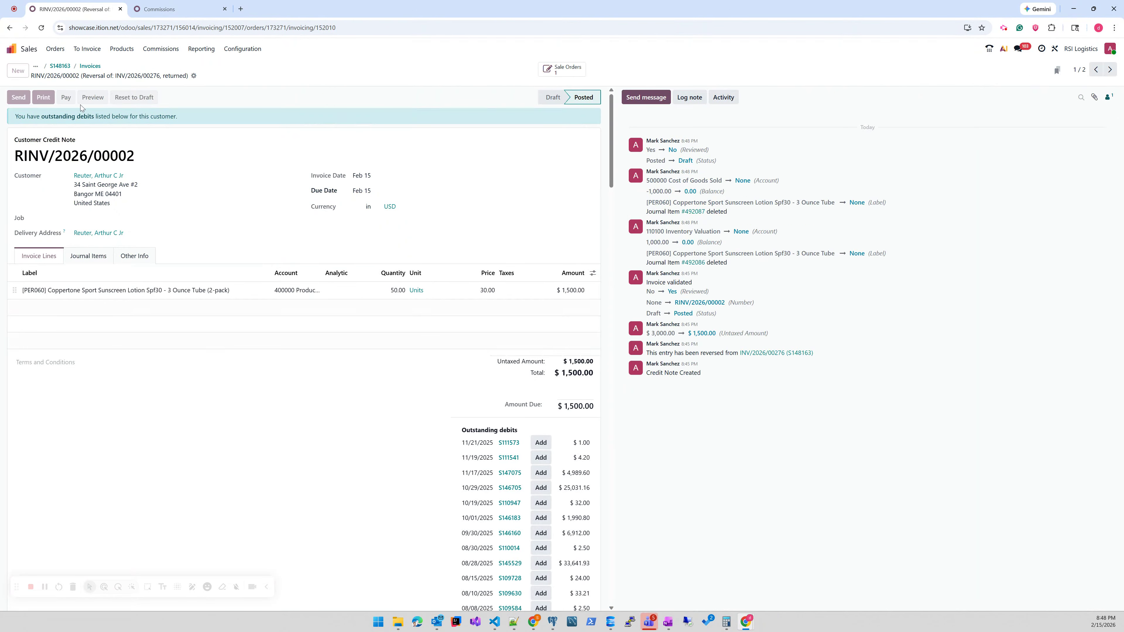
left_click(55, 98)
left_click(177, 12)
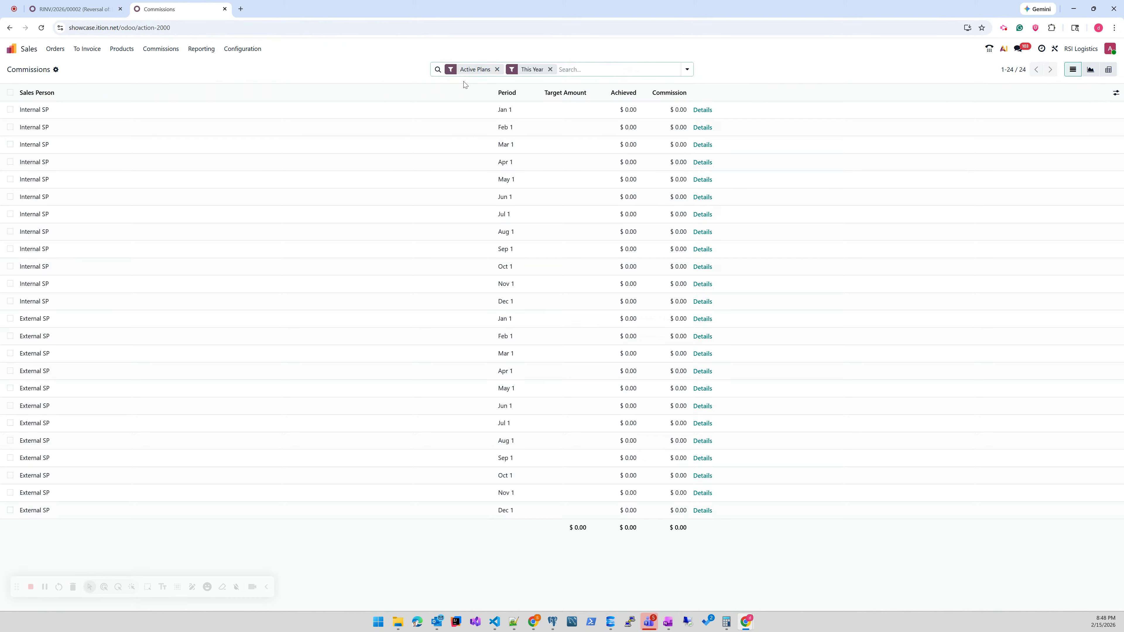
left_click(77, 6)
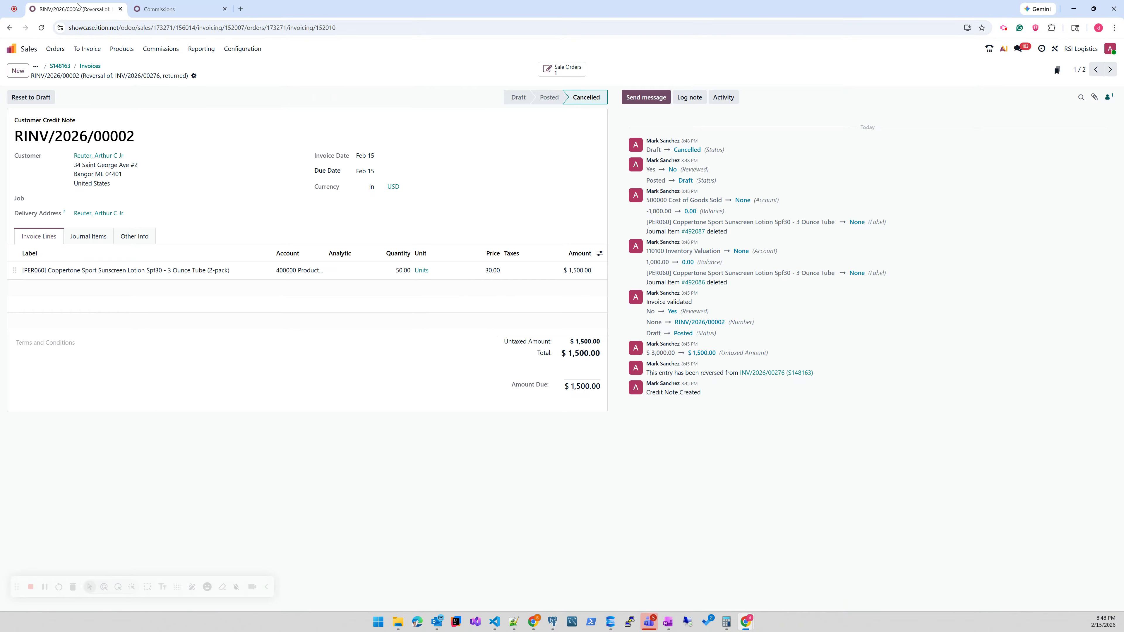
Create a new quotation and fill in the customer
left_click(57, 49)
left_click(60, 67)
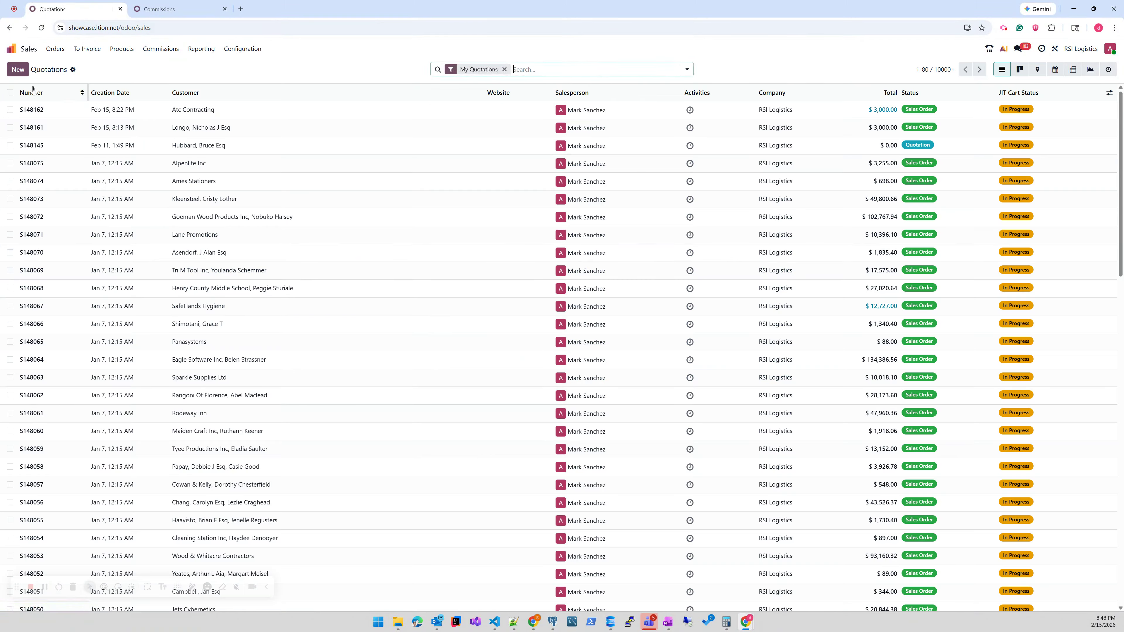
left_click(17, 71)
left_click(88, 143)
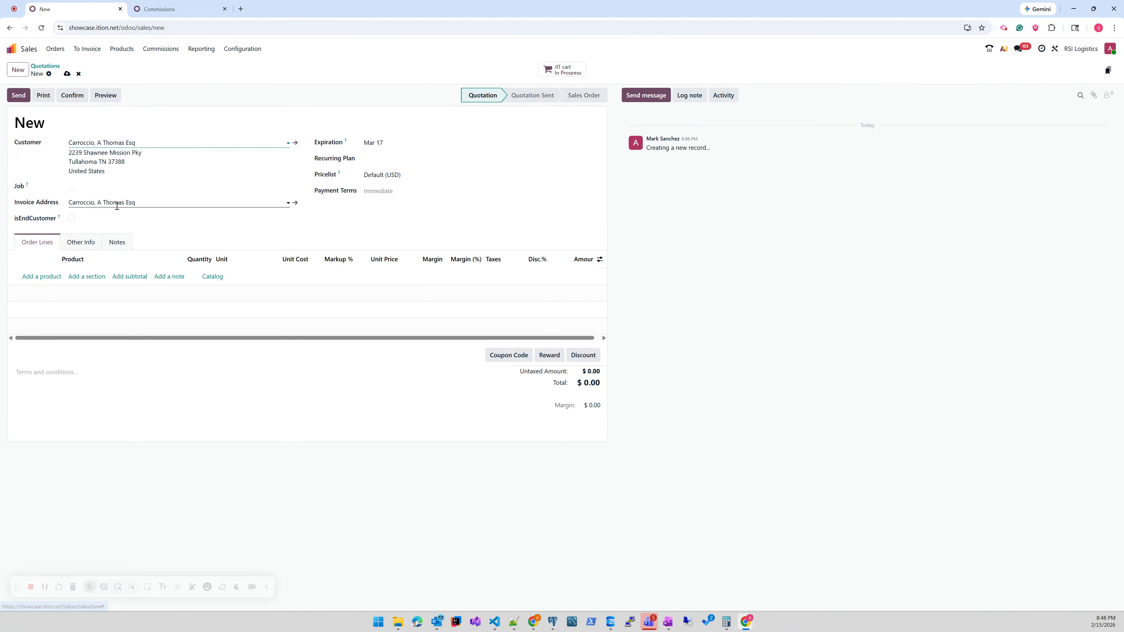
Add product PER060 with a quantity of 100 to the quotation and confirm it as a sales order
left_click(50, 278)
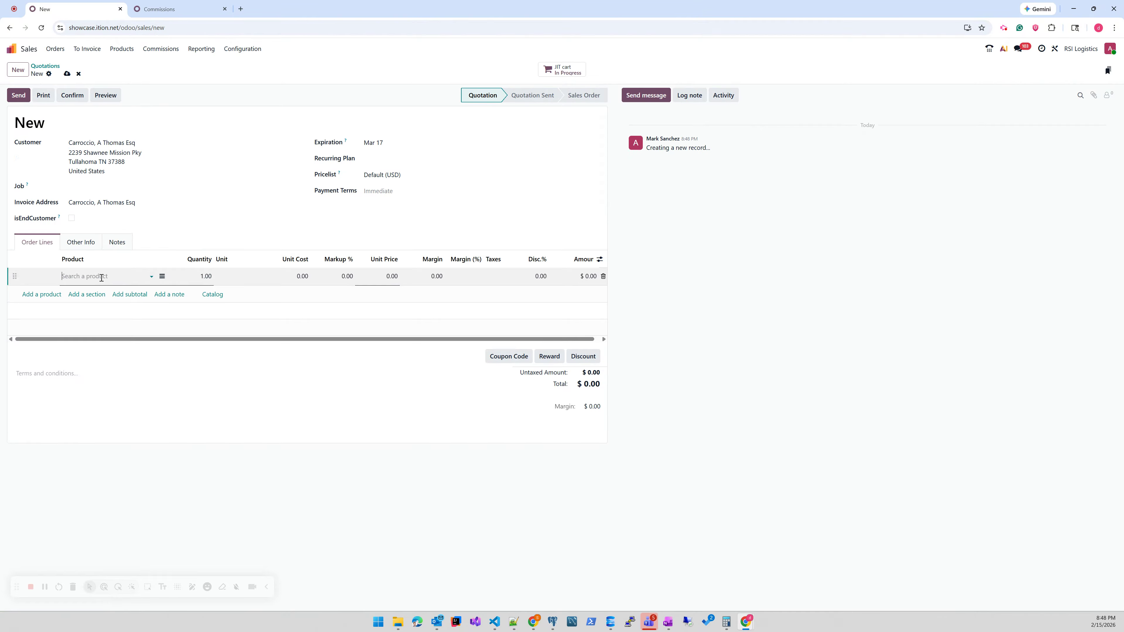
type("per060")
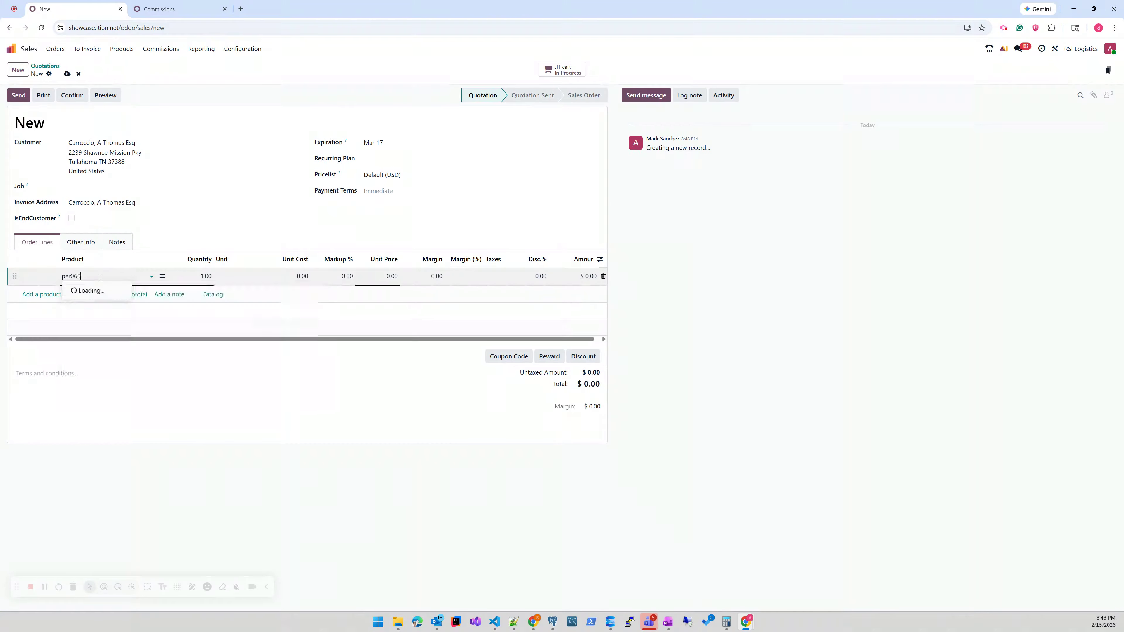
left_click(110, 292)
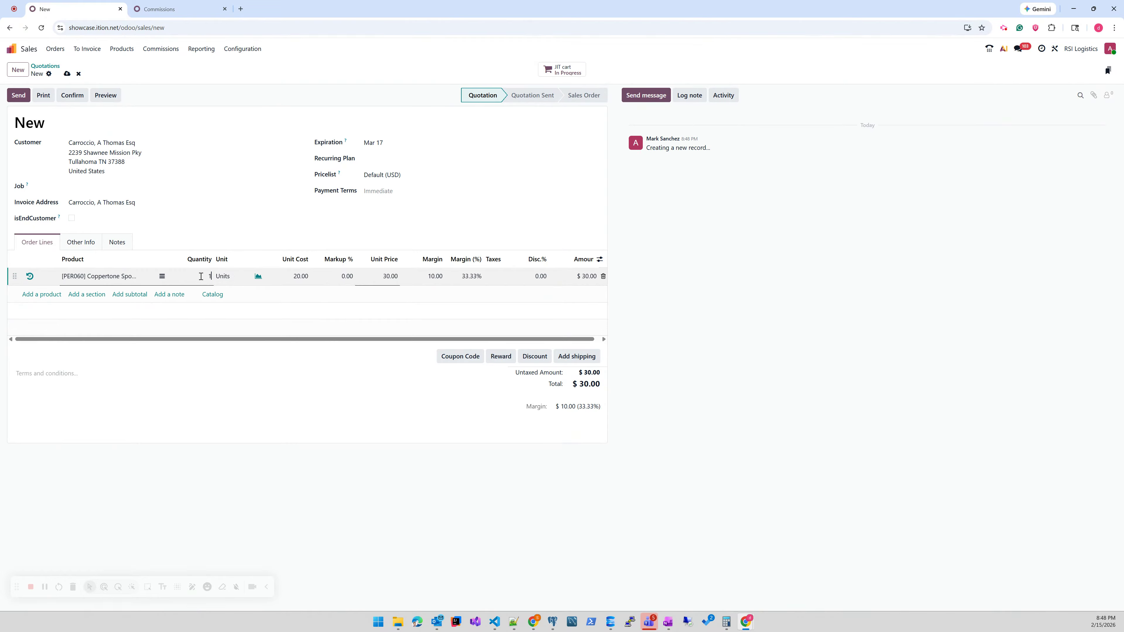
left_click(207, 363)
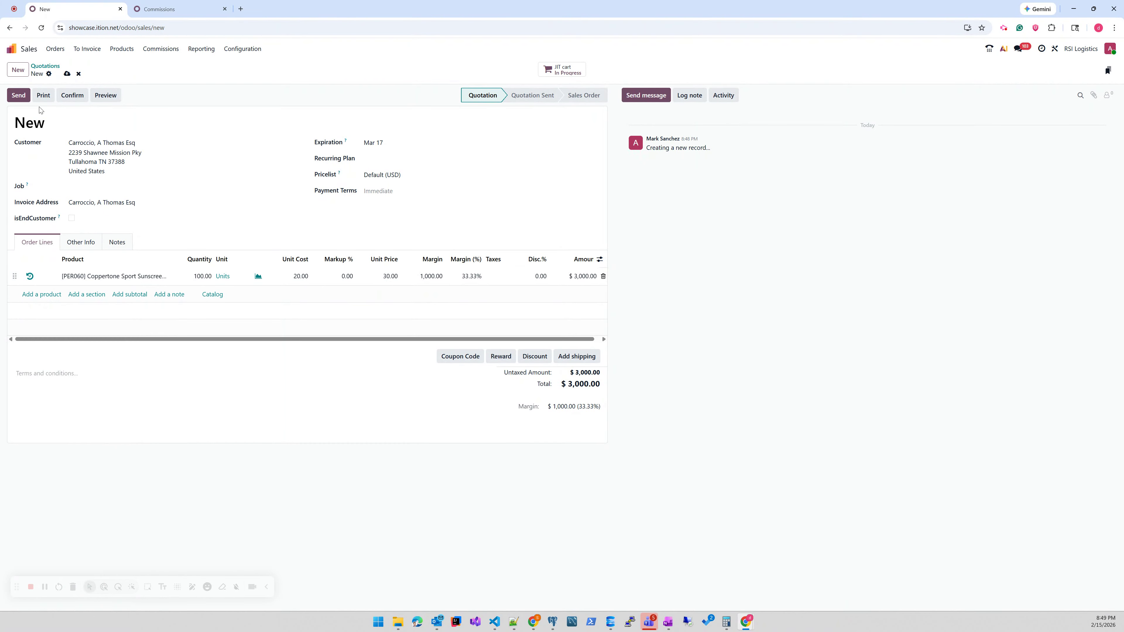
left_click(71, 100)
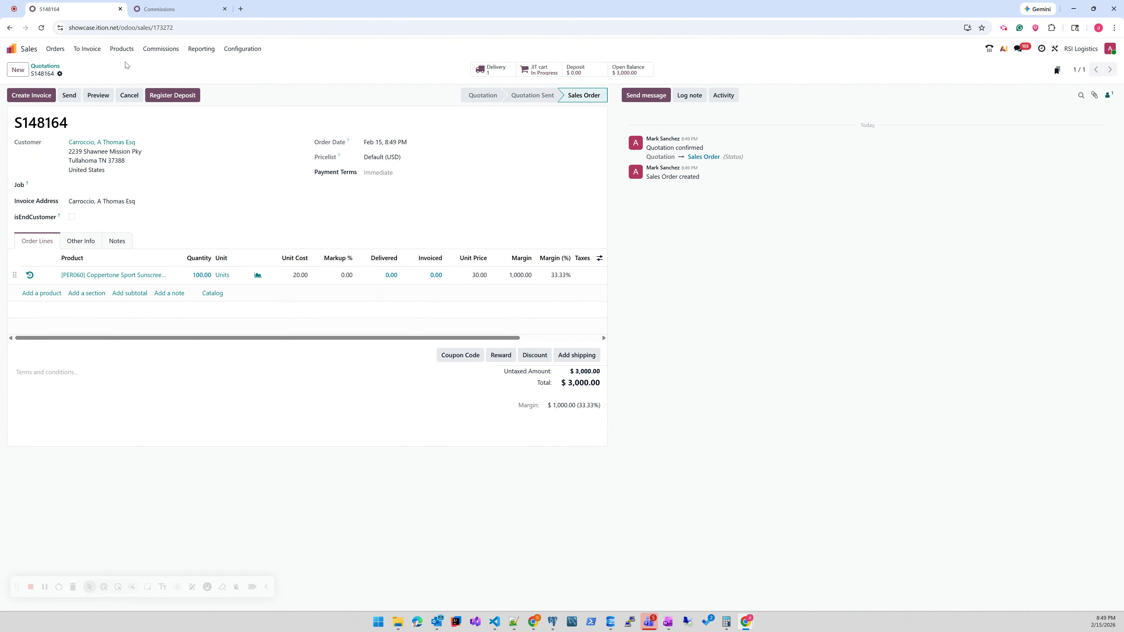
Reload the commissions report and remove the My Commissions filter to check all salespeople's commissions
left_click(176, 10)
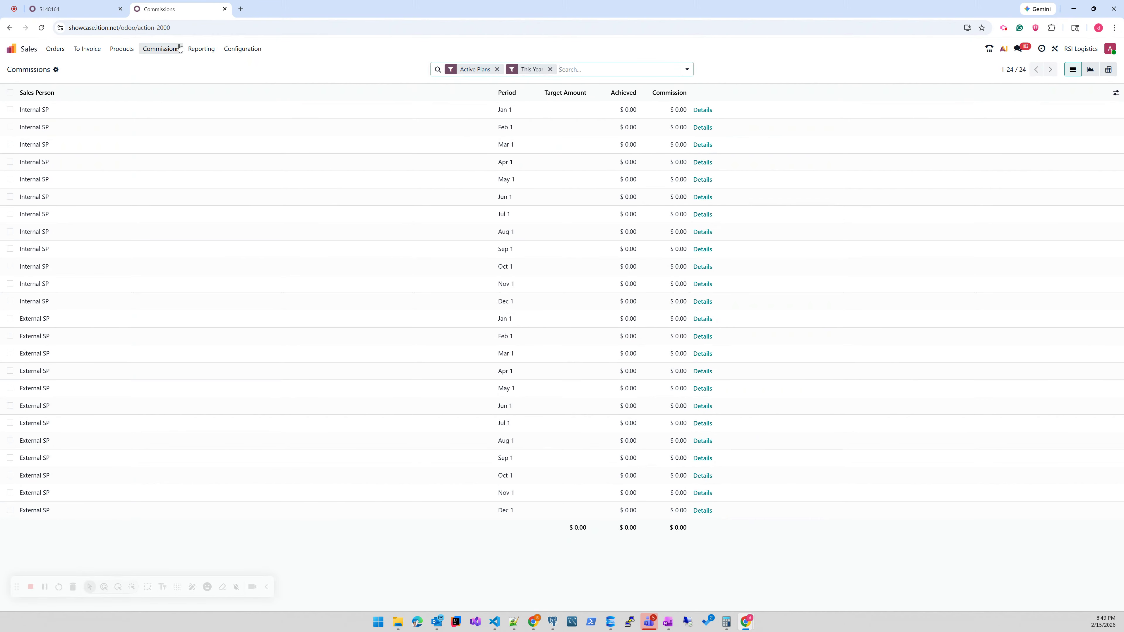
left_click(42, 28)
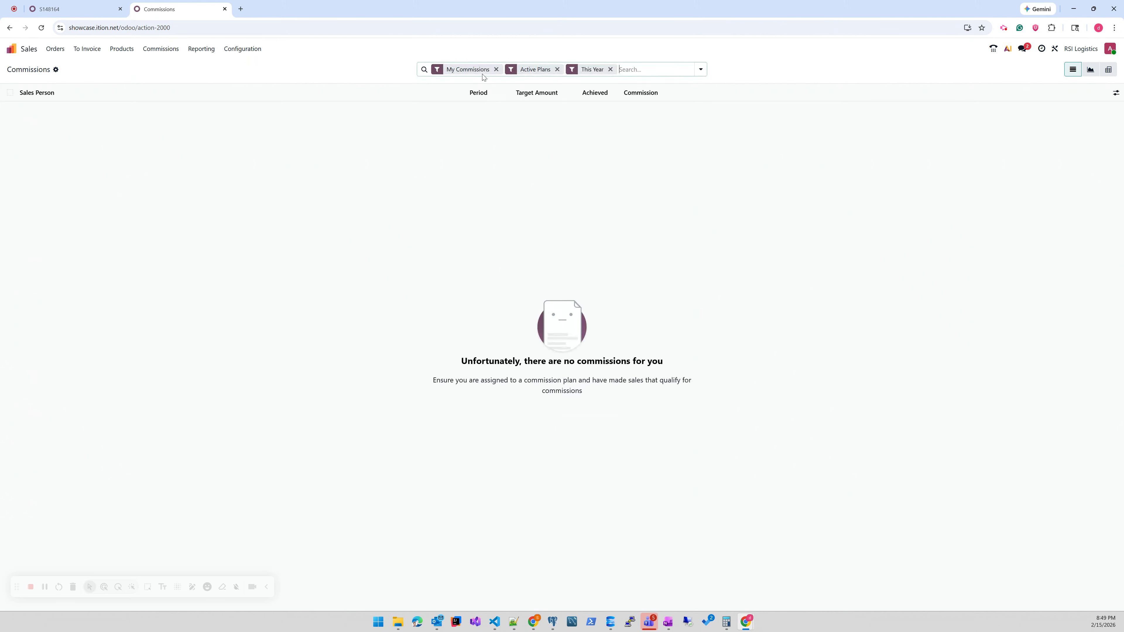
left_click(500, 70)
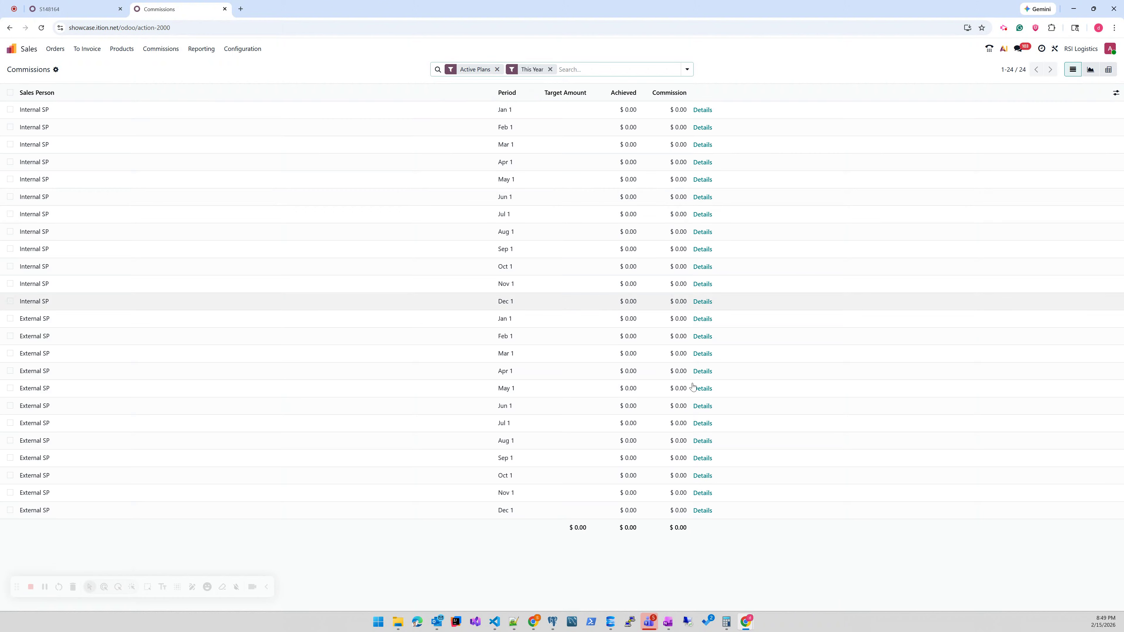
Create a regular invoice from the new sales order and confirm it
left_click(74, 13)
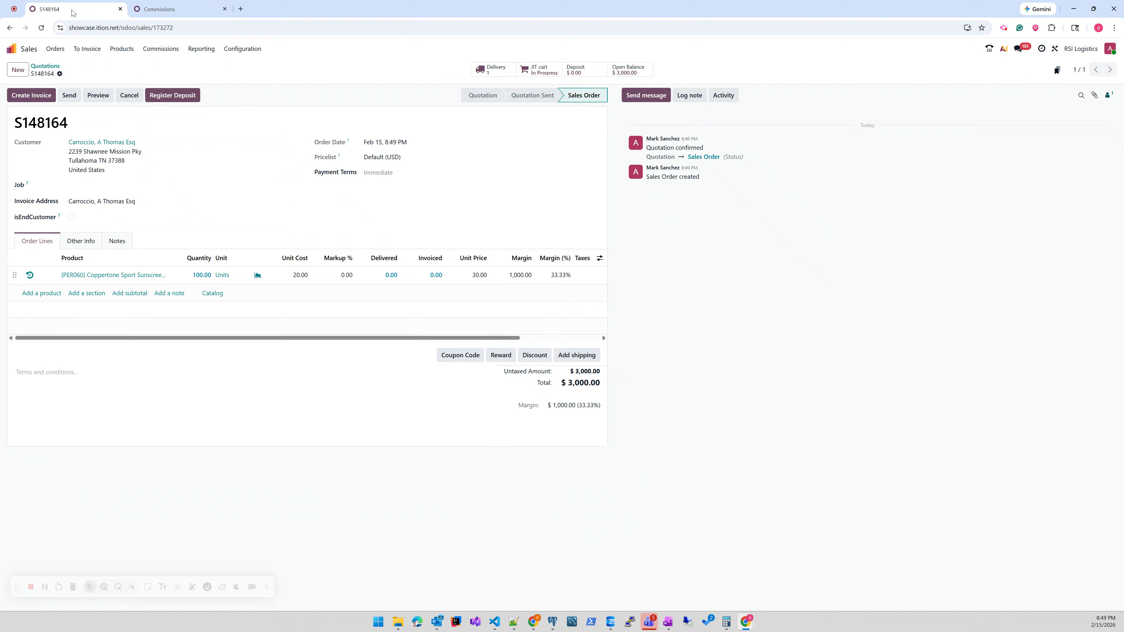
left_click(24, 96)
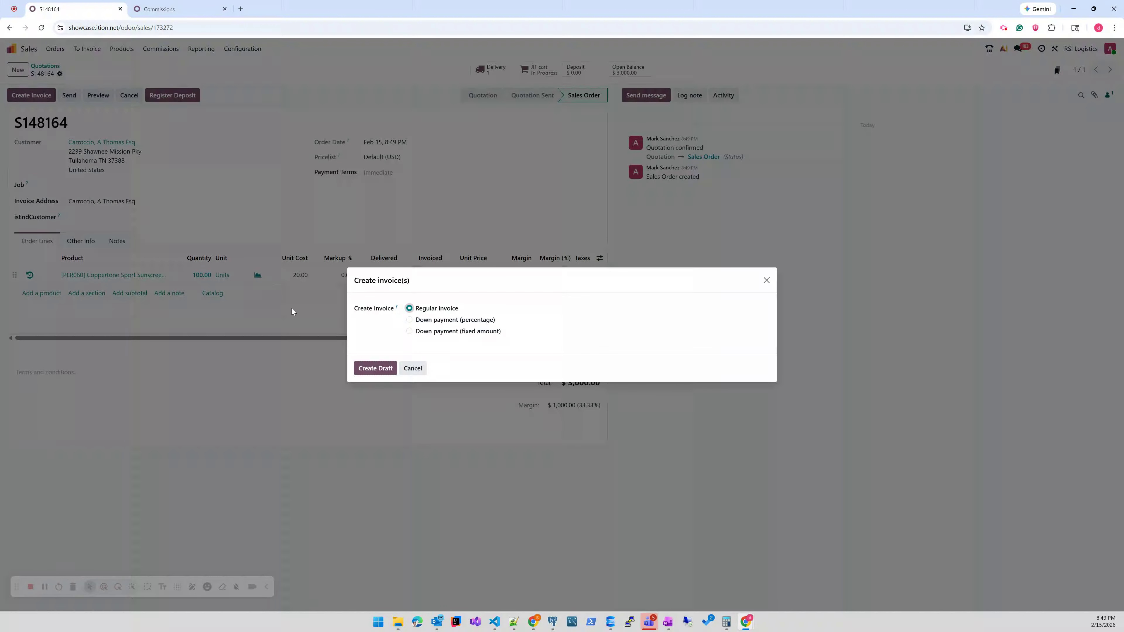
left_click(374, 368)
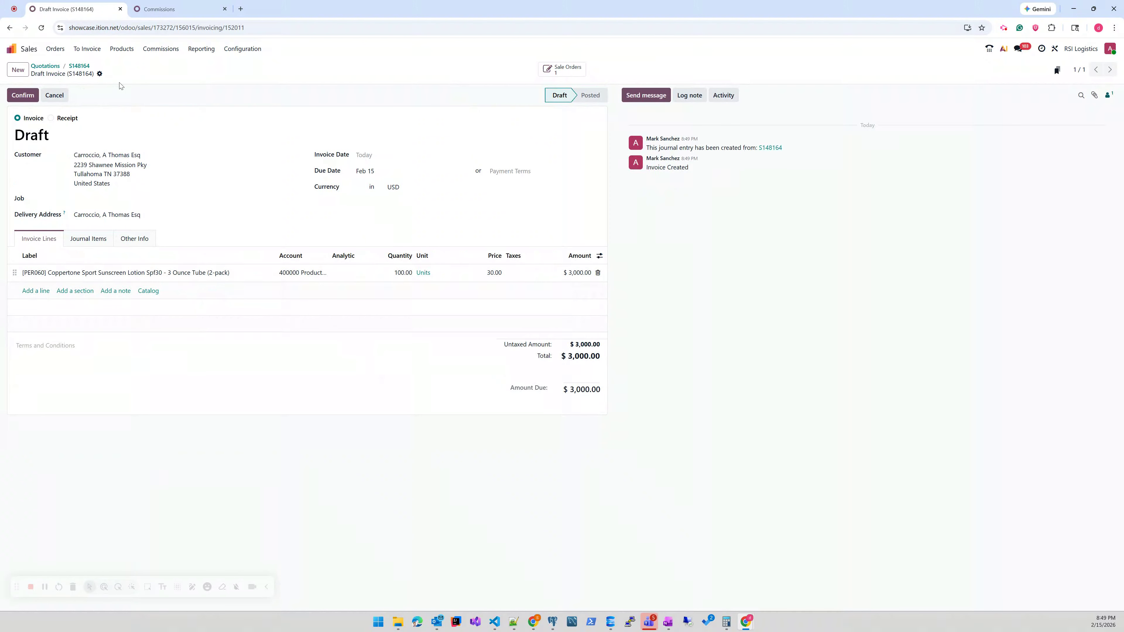
left_click(22, 96)
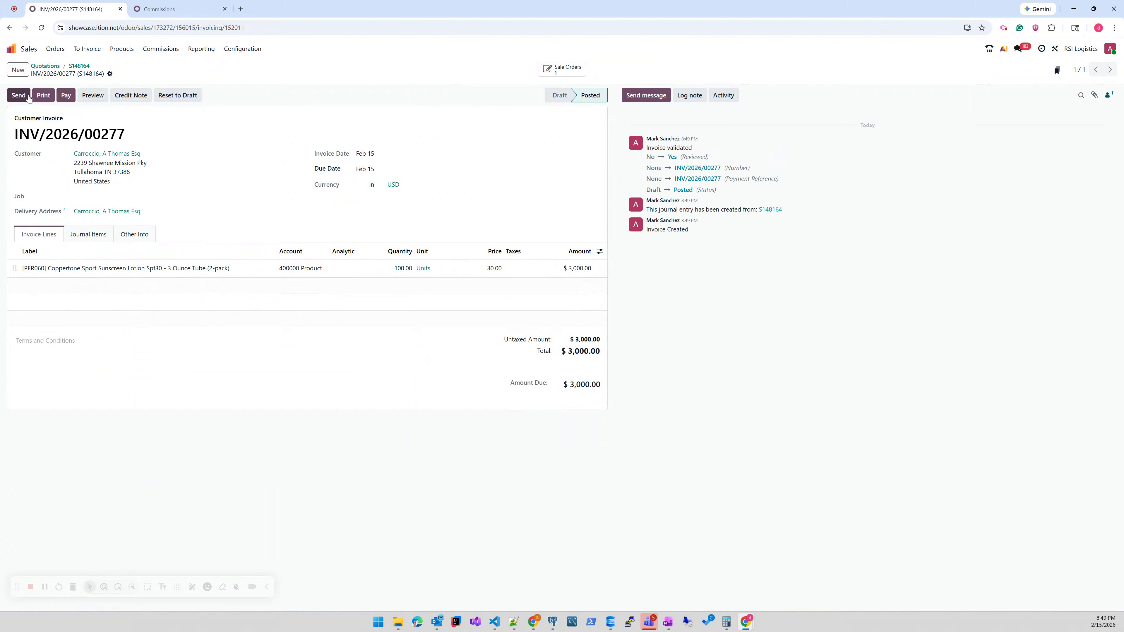
Reload the commissions report and remove the My Commissions filter to check commissions after invoicing
left_click(168, 9)
left_click(44, 29)
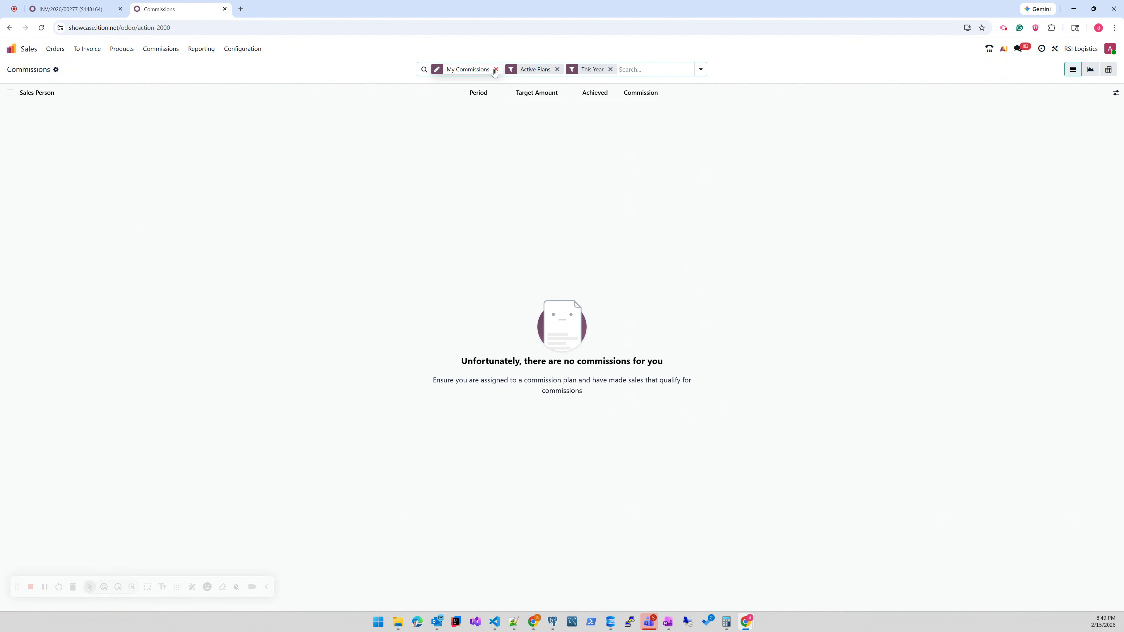
left_click(495, 70)
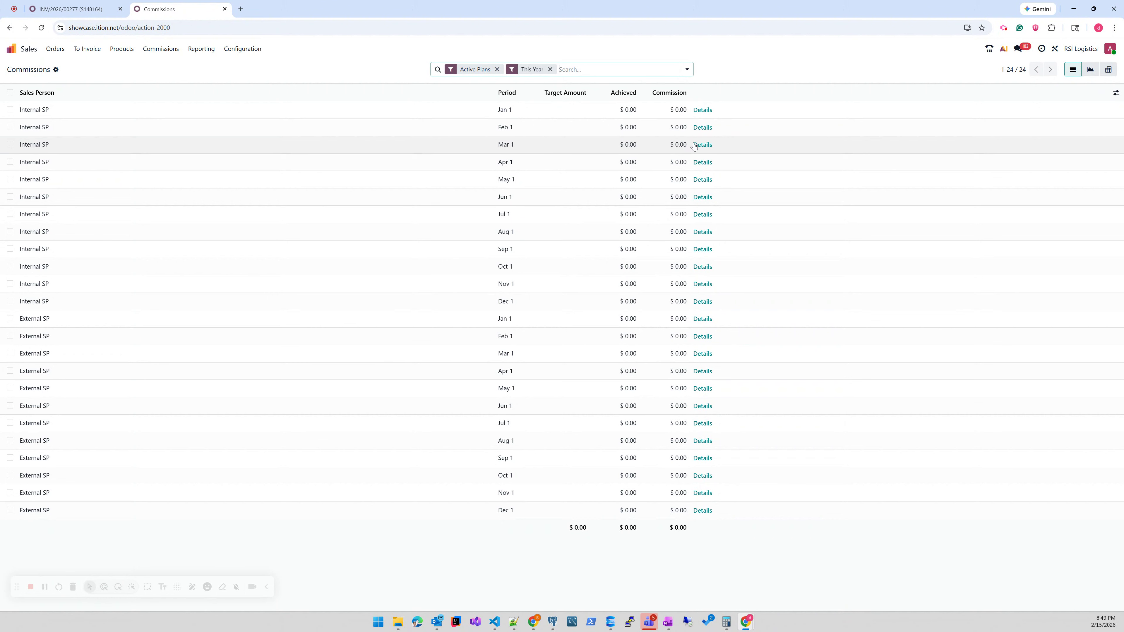
Return to the invoice's sales order, set its Salesperson to Internal SP and Outside Sales to External SP, and save
left_click(71, 9)
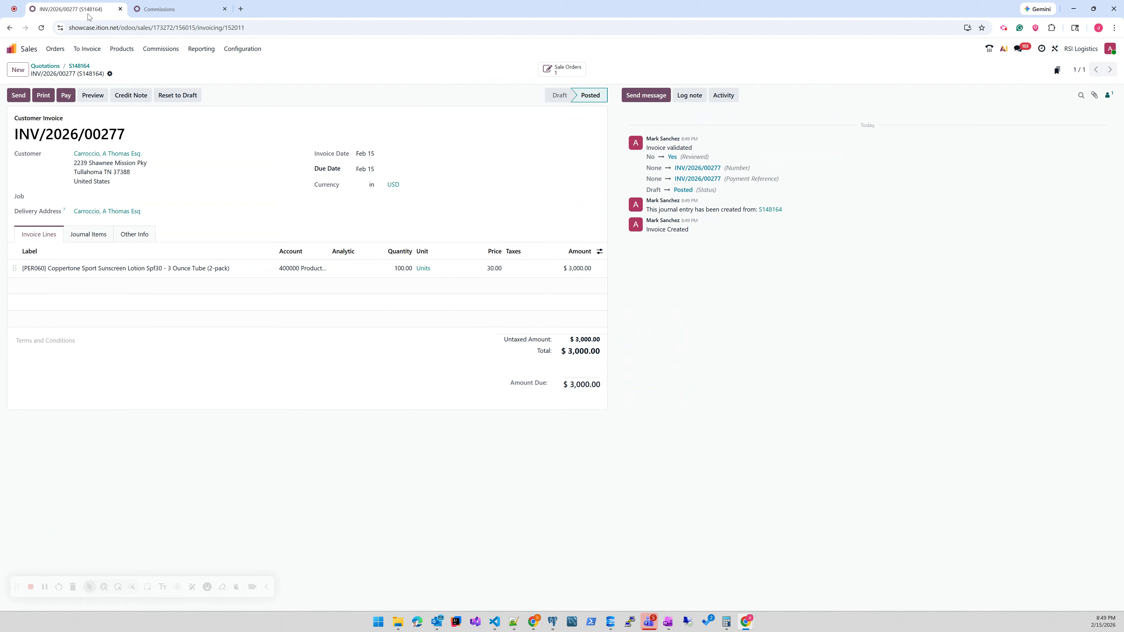
left_click(77, 66)
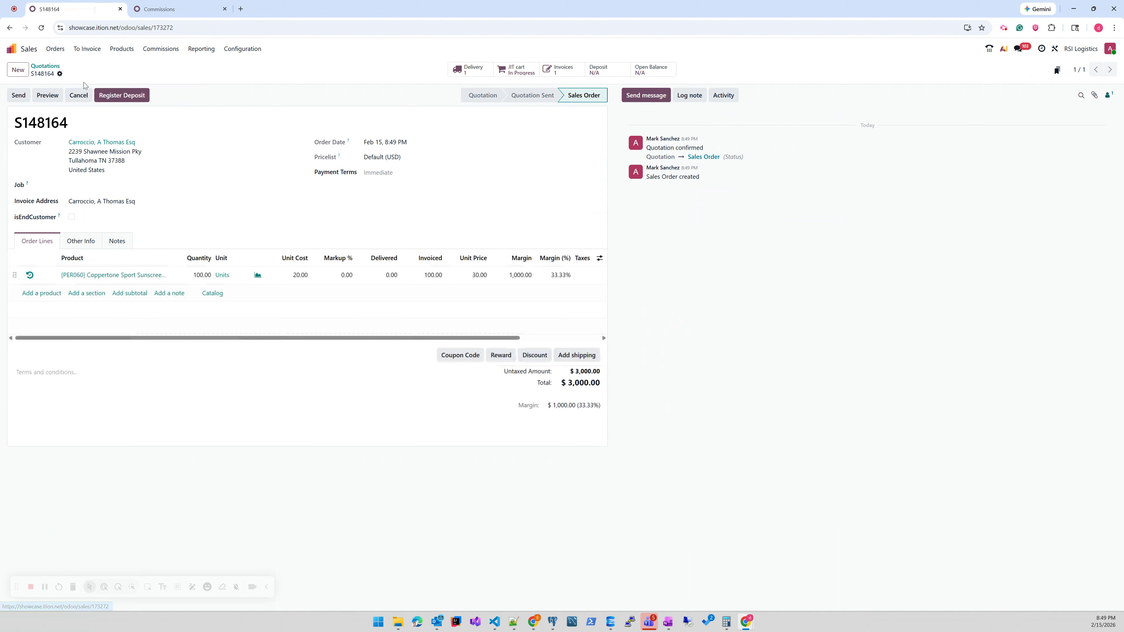
left_click(81, 242)
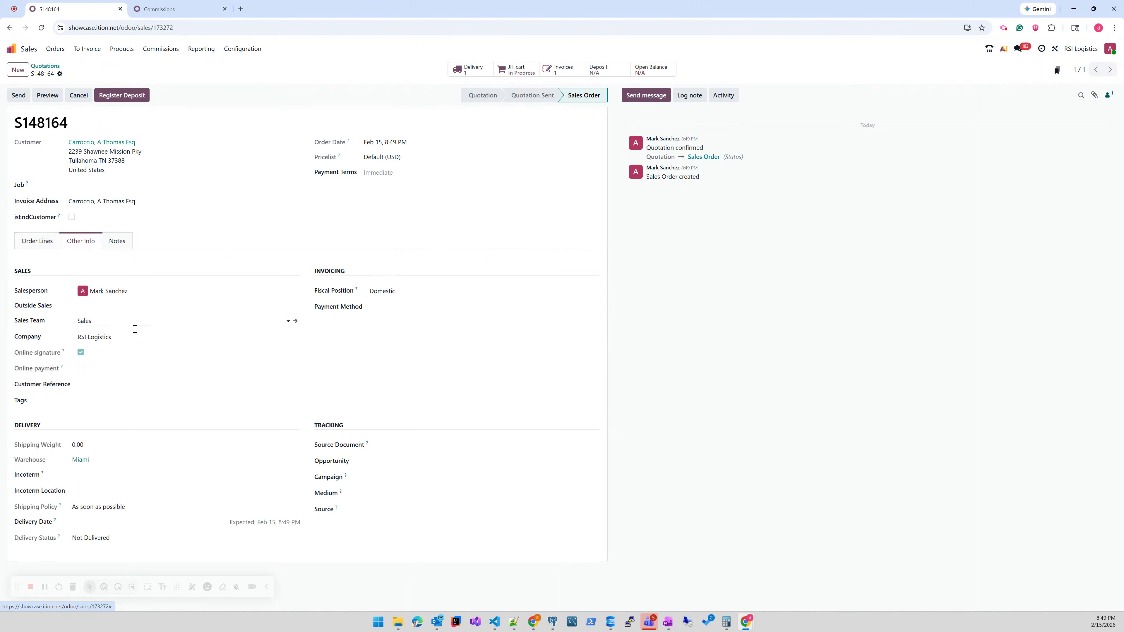
left_click(139, 294)
key("Down")
key("Down")
key("Return")
left_click(127, 310)
key("Down")
key("Return")
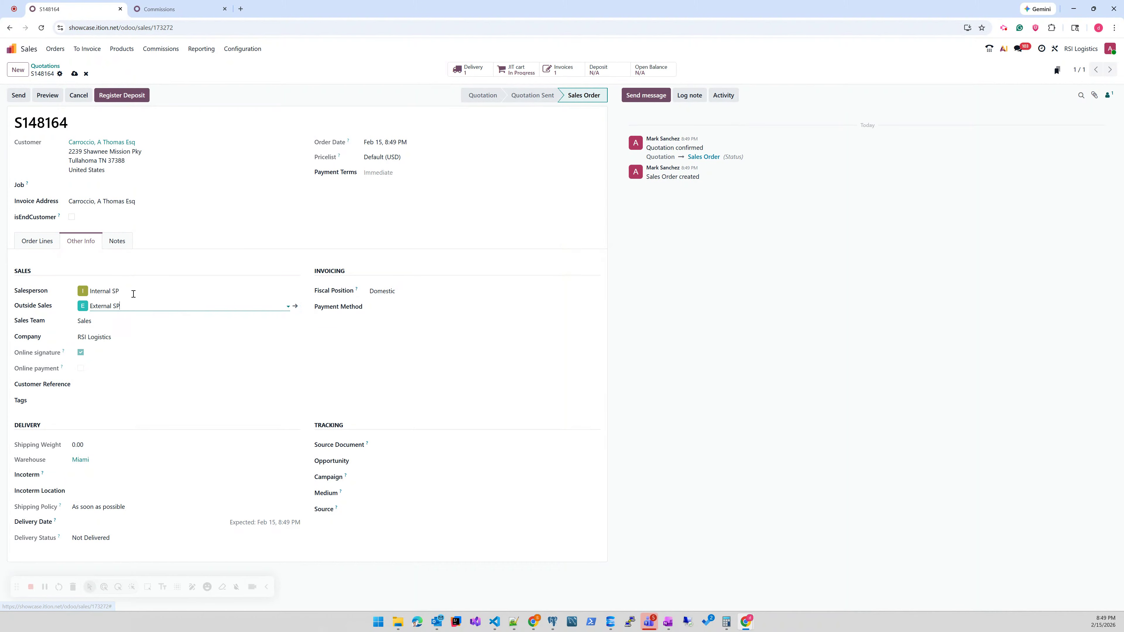
left_click(73, 75)
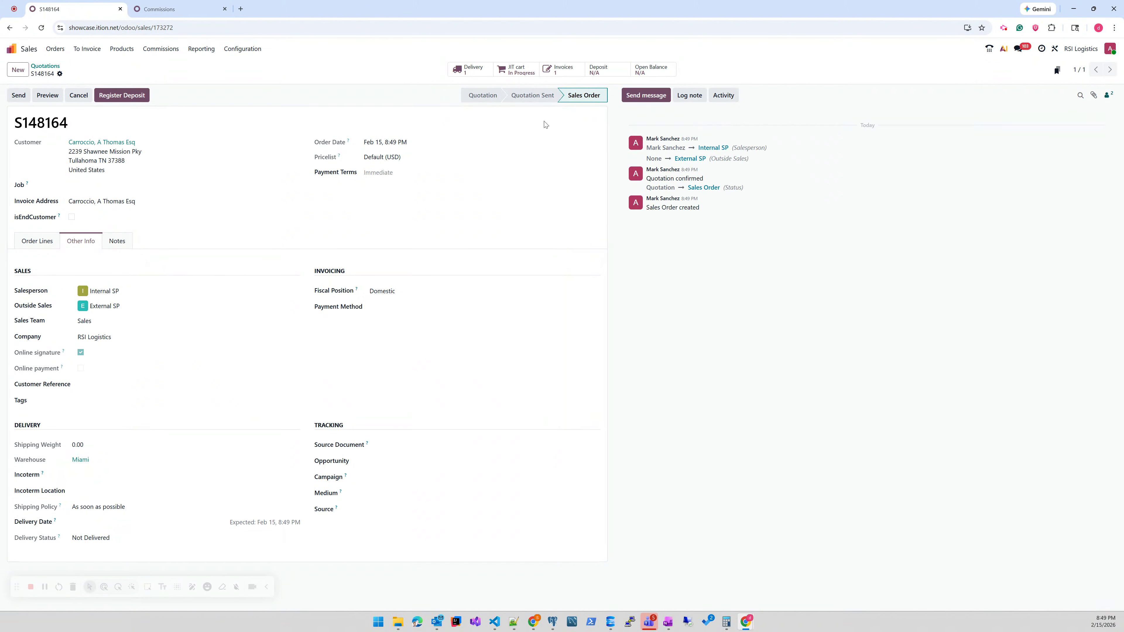
Open the order's invoice, set its Salesperson to Internal SP and Outside Sales to External SP, and save
left_click(562, 69)
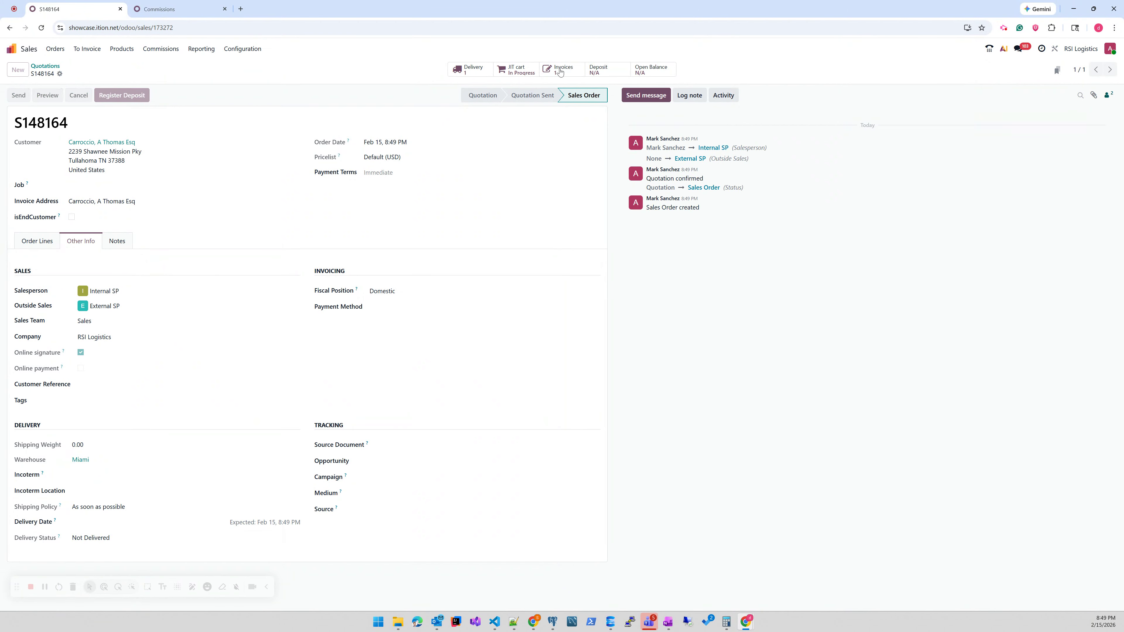
left_click(126, 237)
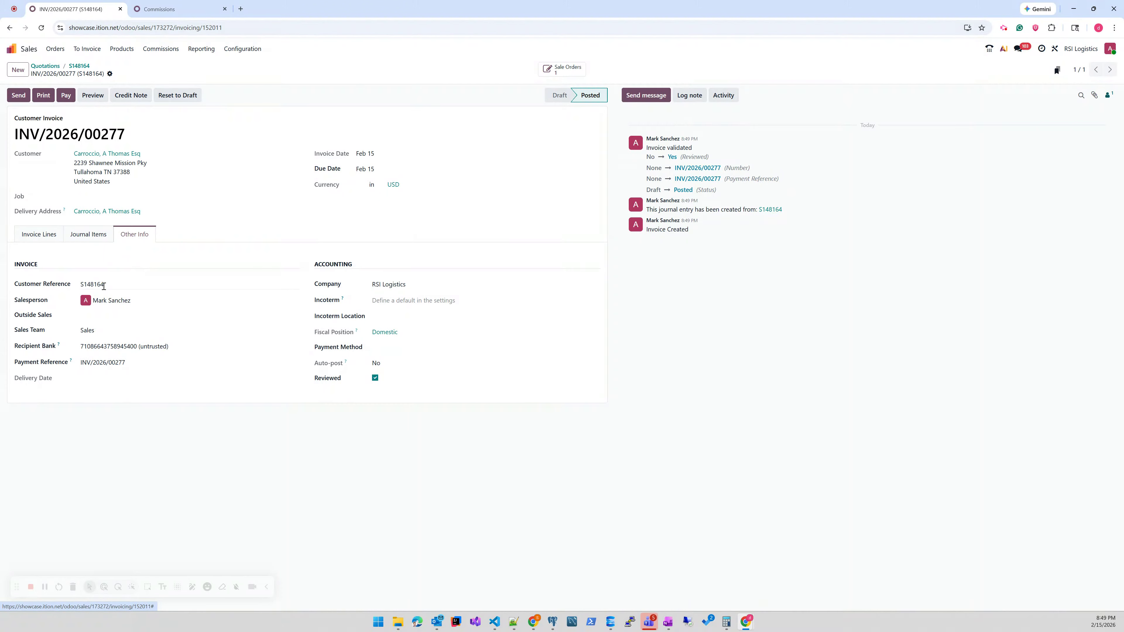
left_click(119, 304)
key("Down")
key("Down")
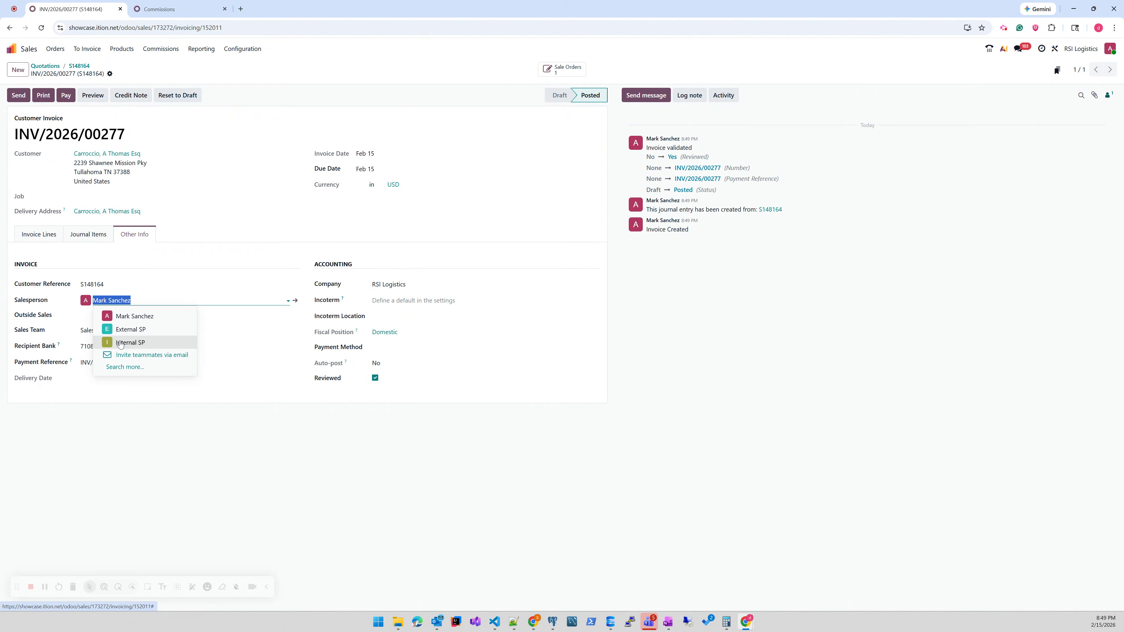
key("Return")
left_click(120, 317)
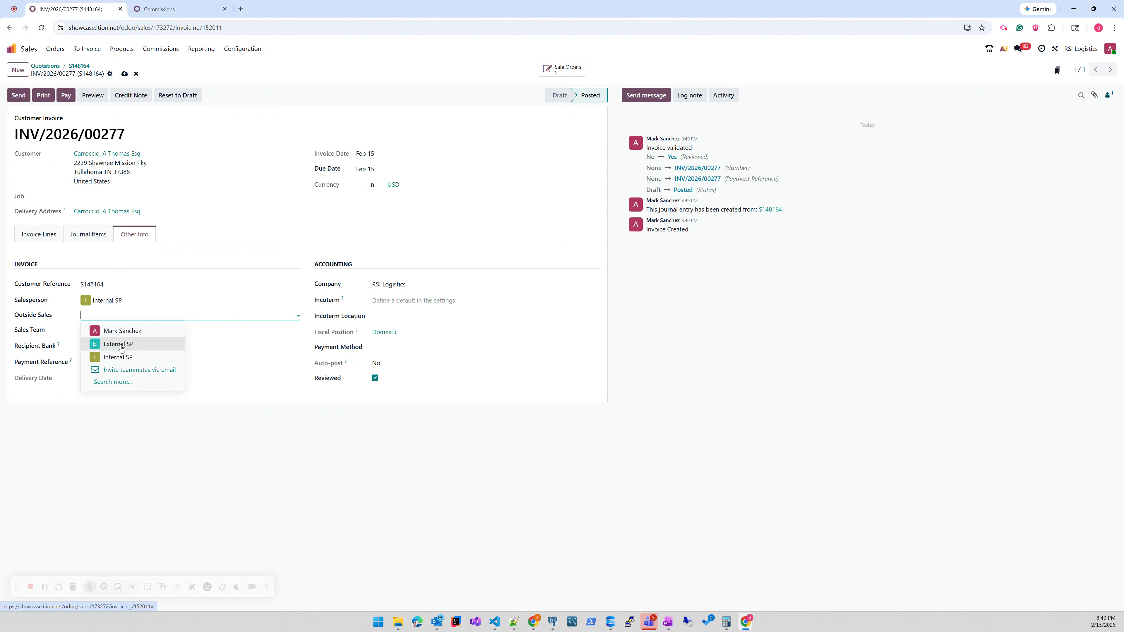
left_click(120, 345)
left_click(124, 74)
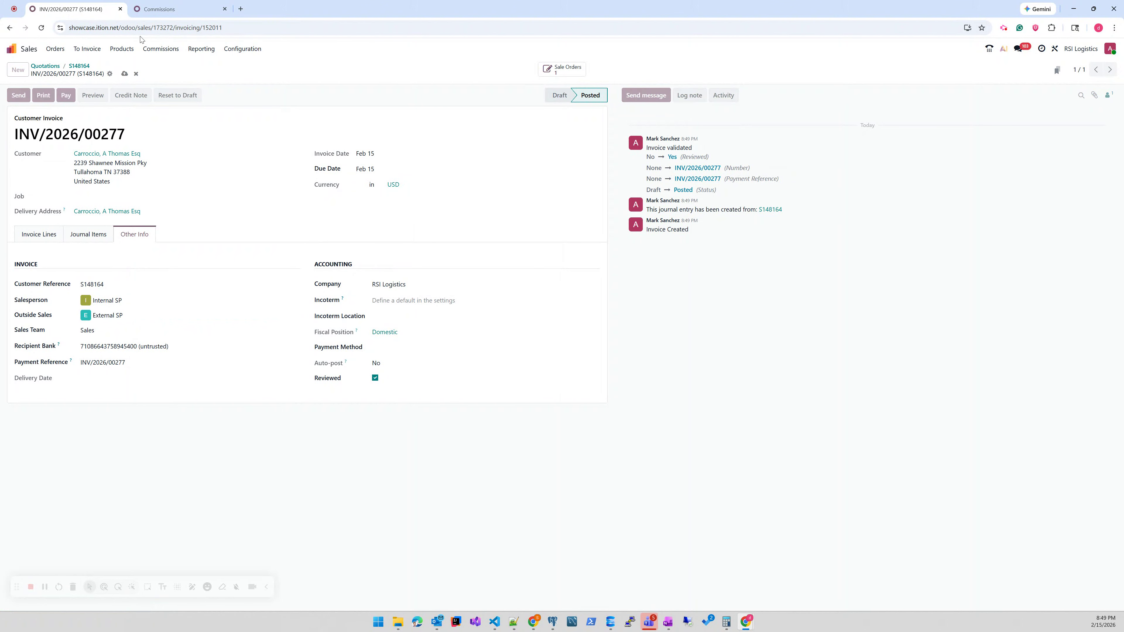
Reload the commissions report without the My Commissions filter to check both salespeople's invoiced commissions
left_click(163, 11)
left_click(41, 27)
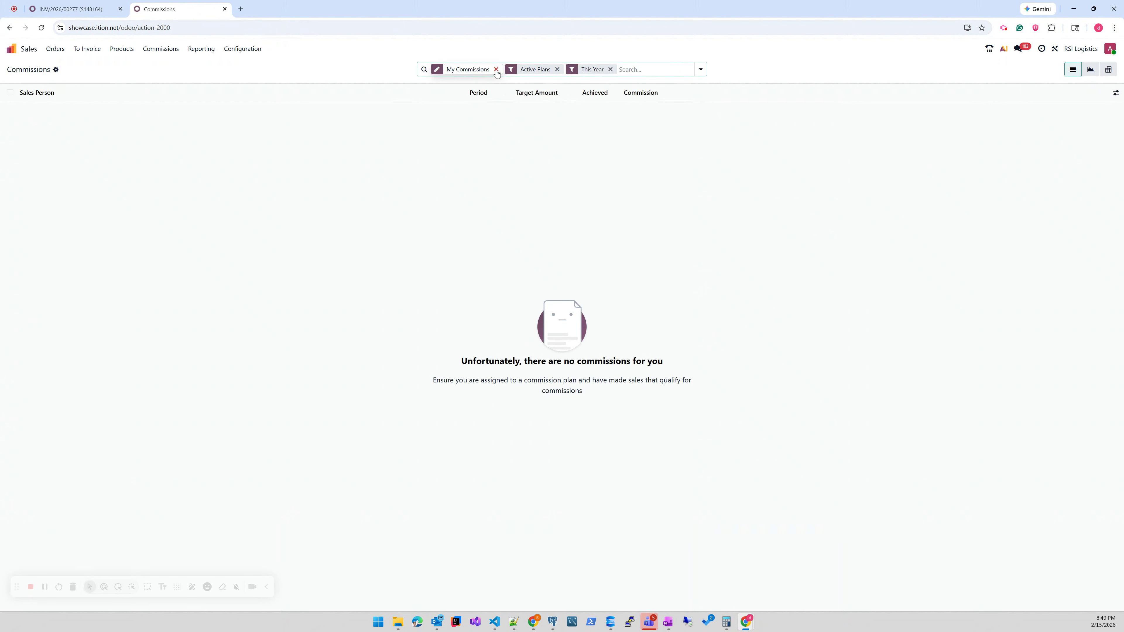
left_click(496, 70)
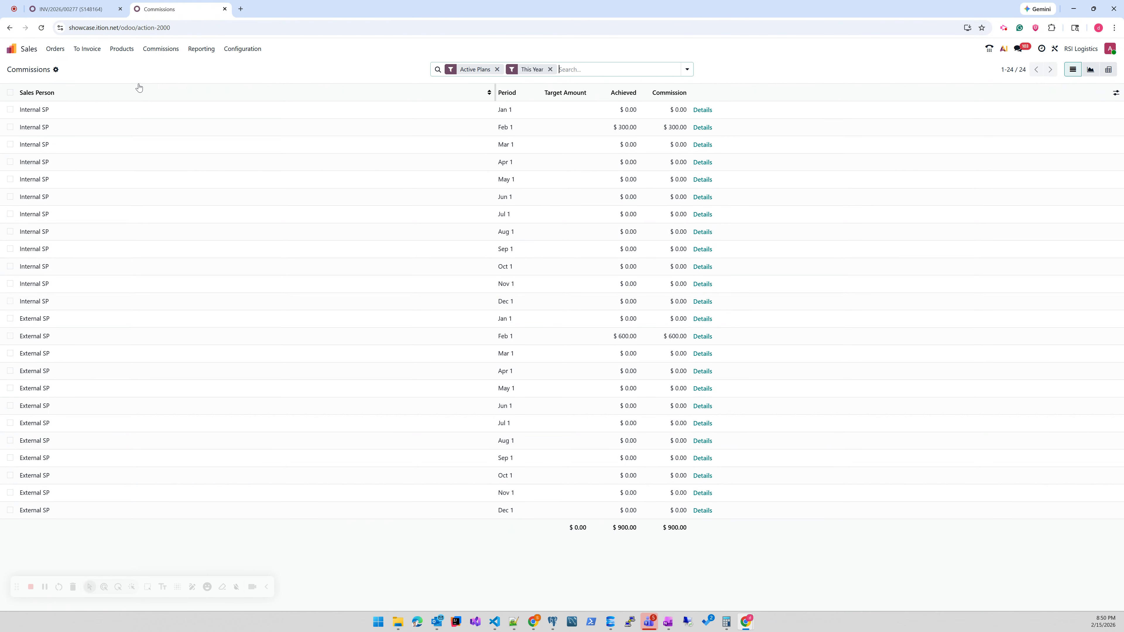
Reset the Inside Salesperson commission plan to draft, change its achievement type to DIP Invoiced Amount(Settled), and approve it again
left_click(162, 50)
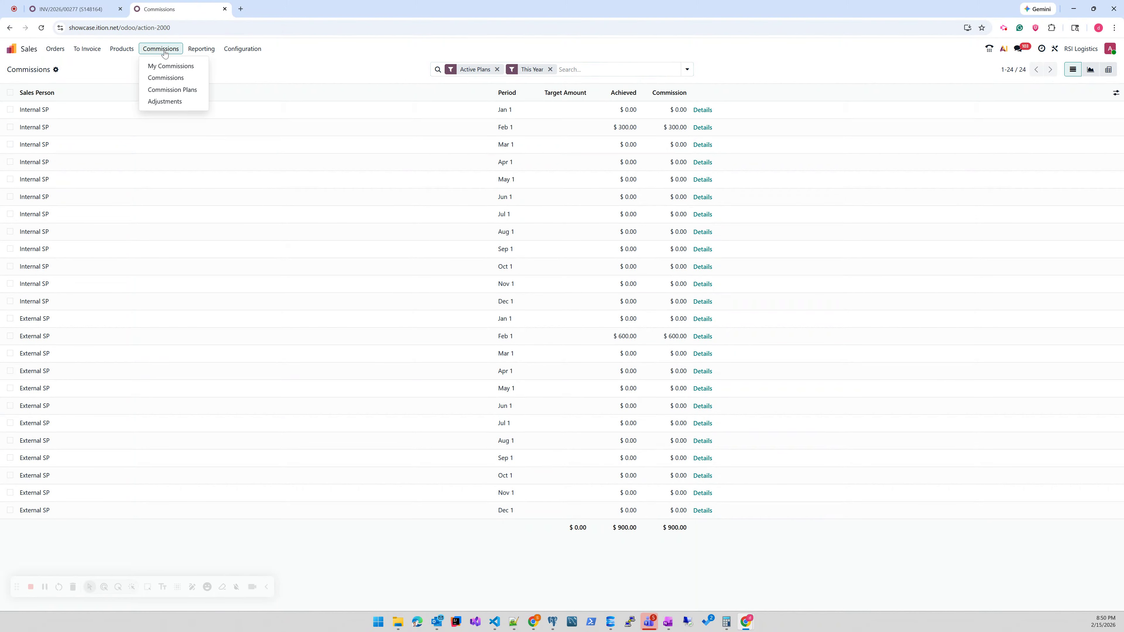
left_click(167, 90)
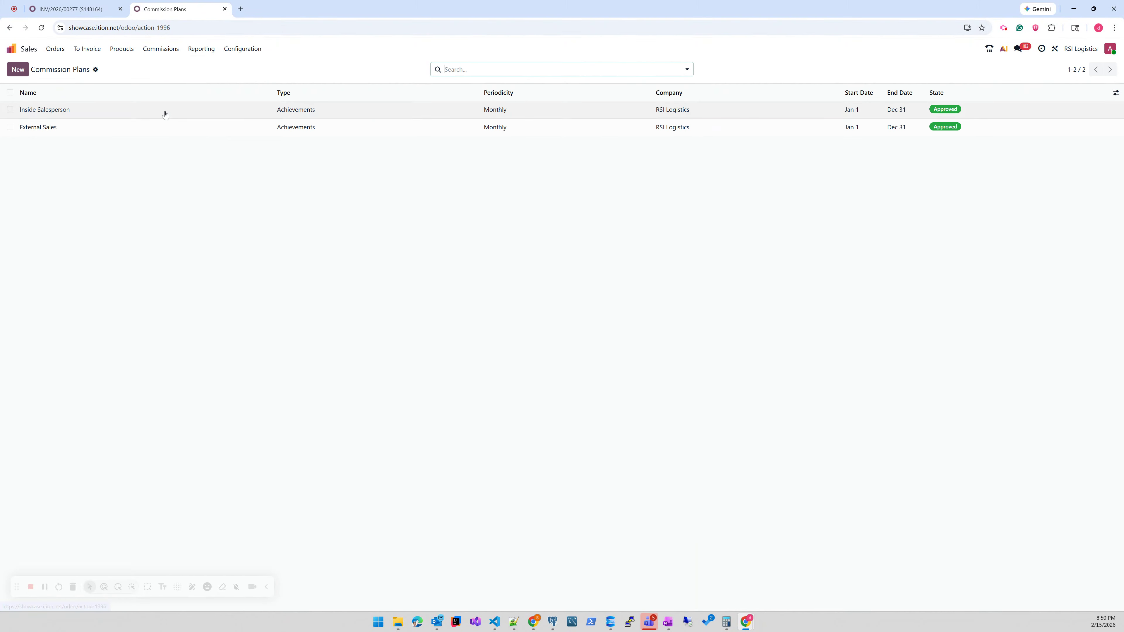
left_click(129, 110)
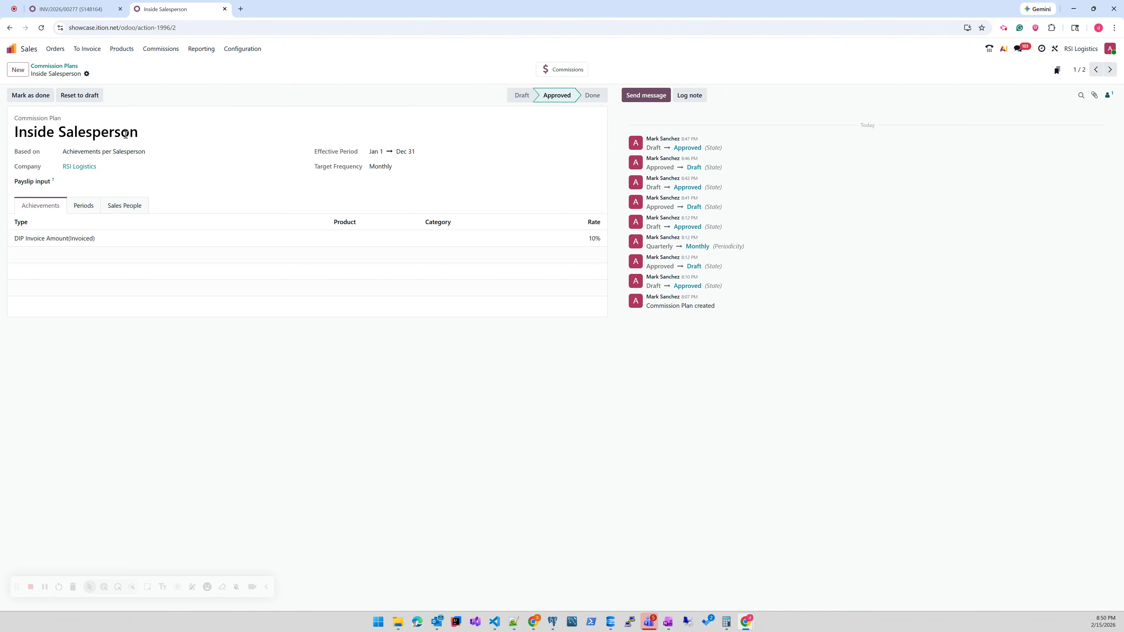
left_click(80, 95)
left_click(99, 241)
left_click(103, 239)
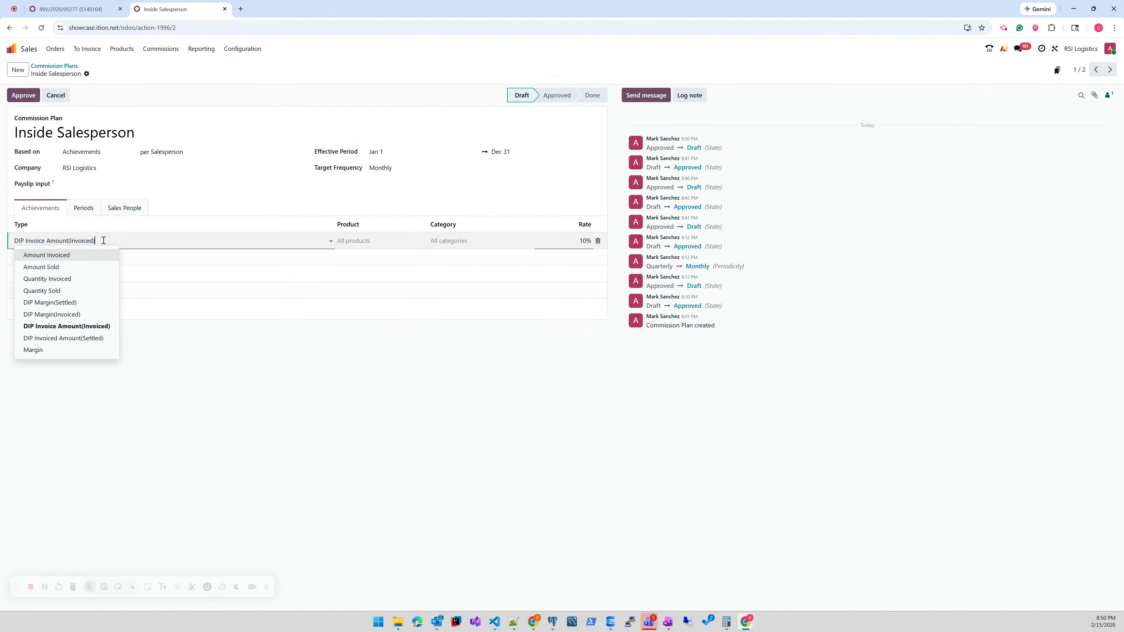
left_click(88, 342)
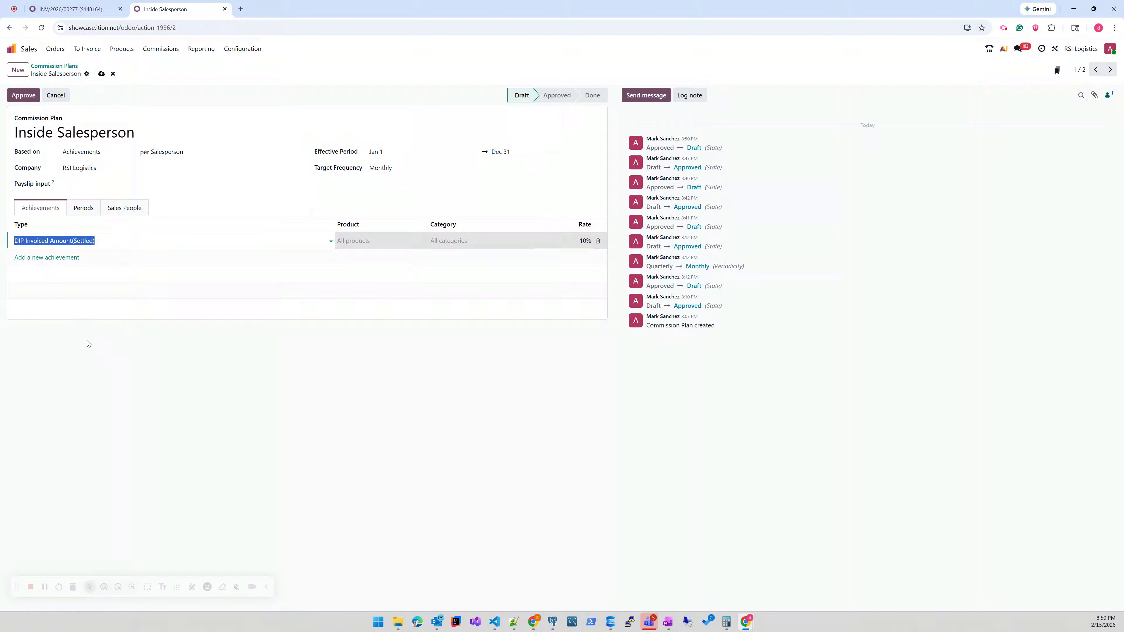
left_click(23, 95)
Reset the External Sales commission plan to draft, change its achievement type to DIP Invoiced Amount(Settled), and approve it again
left_click(69, 66)
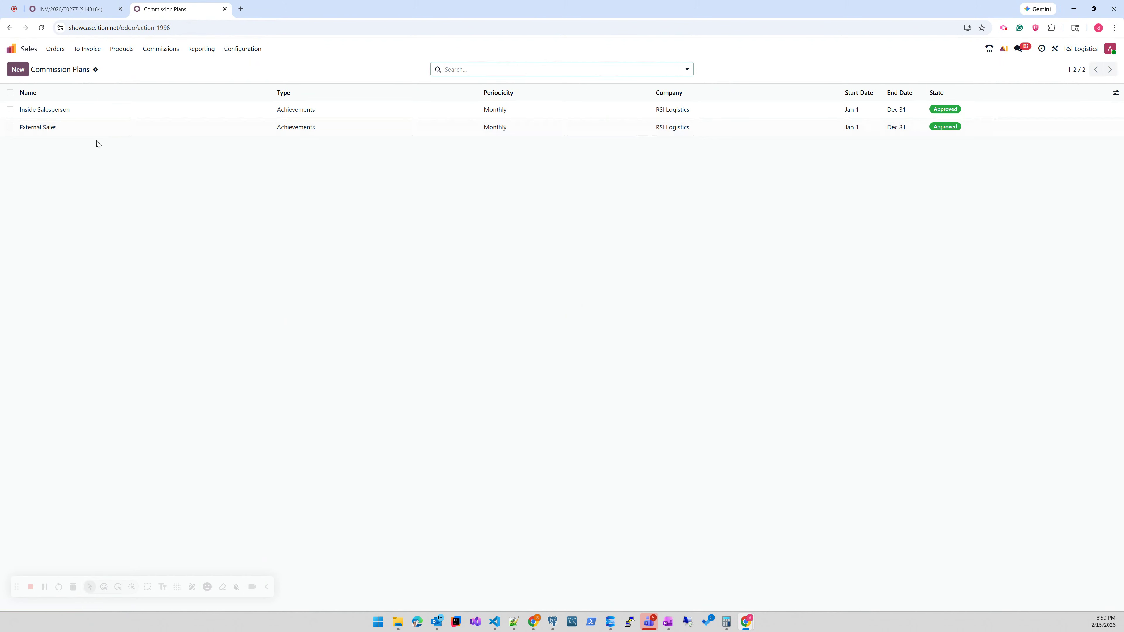
left_click(83, 126)
left_click(79, 95)
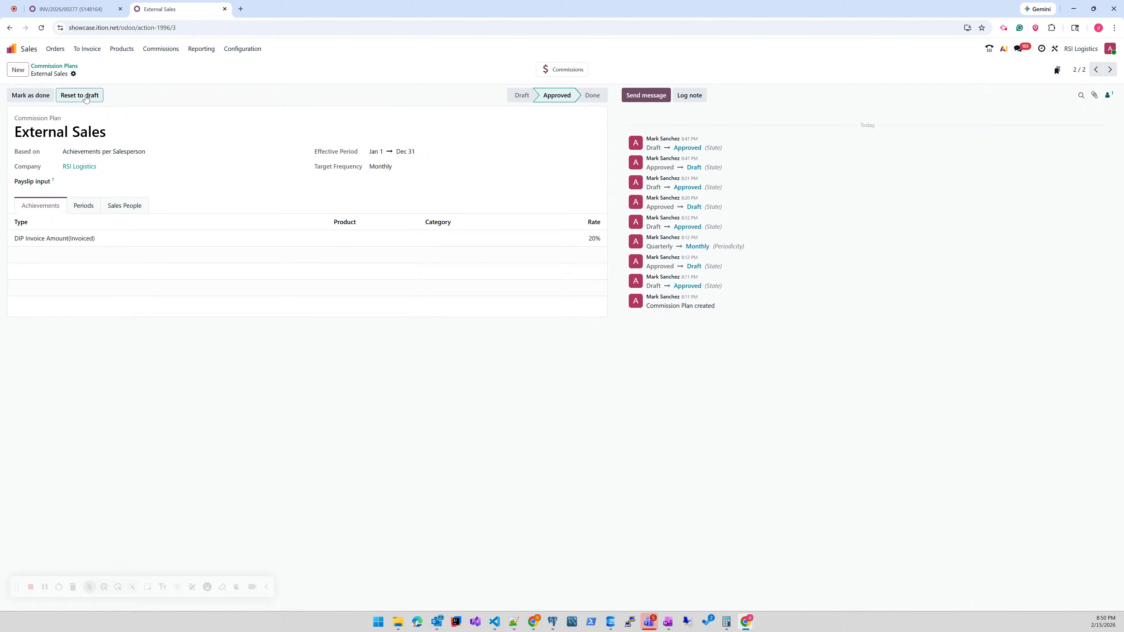
left_click(113, 241)
left_click(112, 241)
left_click(67, 338)
left_click(23, 95)
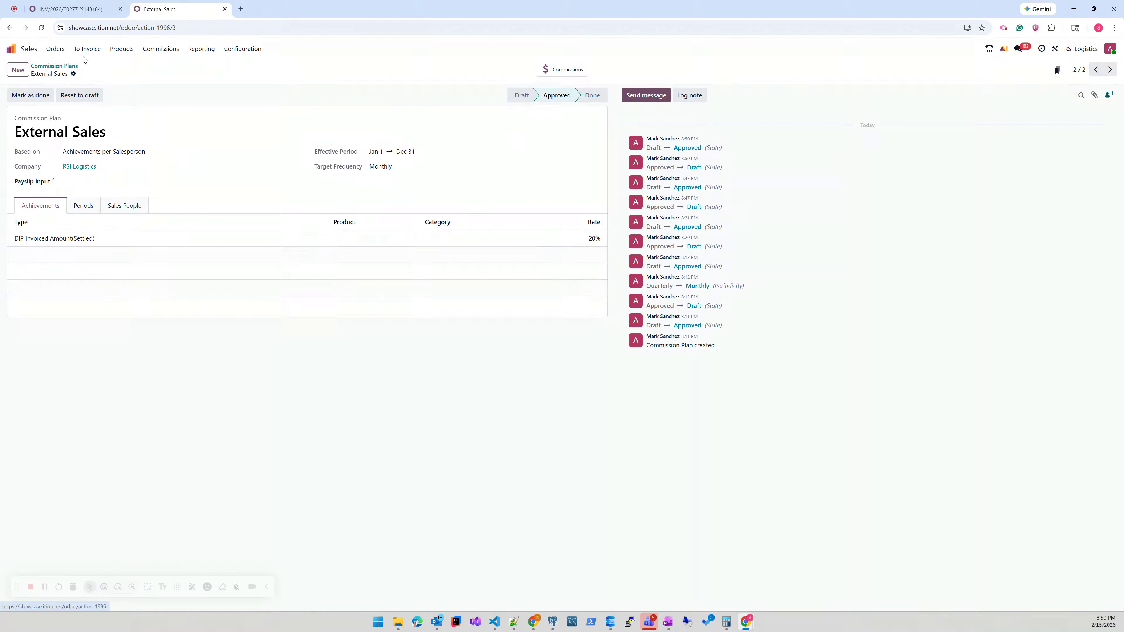
Open the commissions report and remove the My Commissions filter to check commissions under the settled-amount plans
left_click(161, 49)
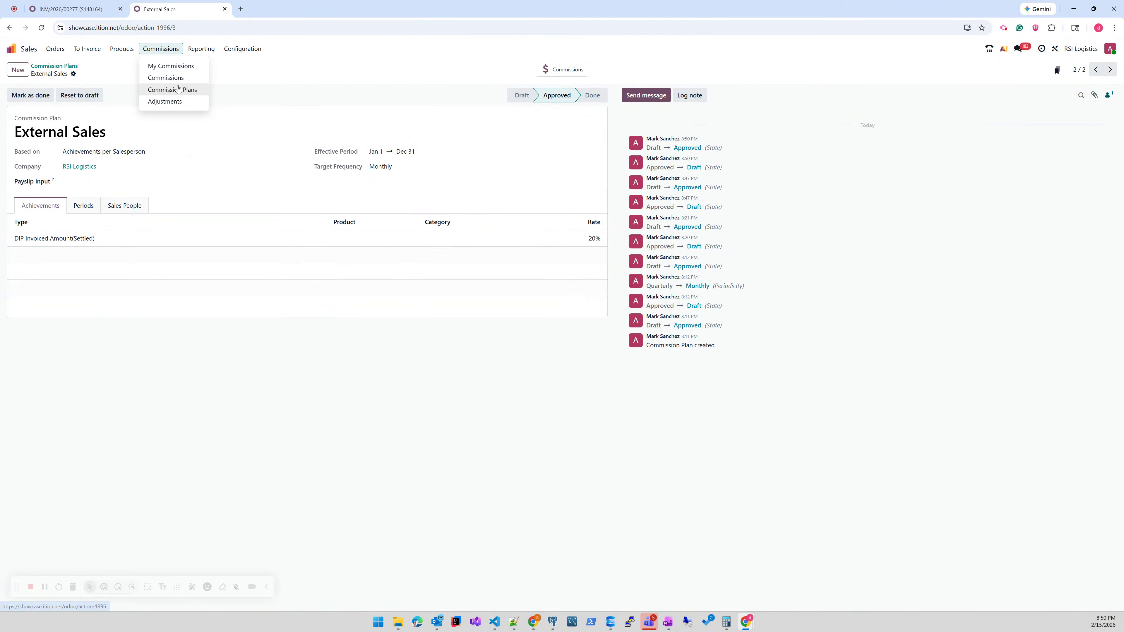
left_click(177, 79)
left_click(496, 69)
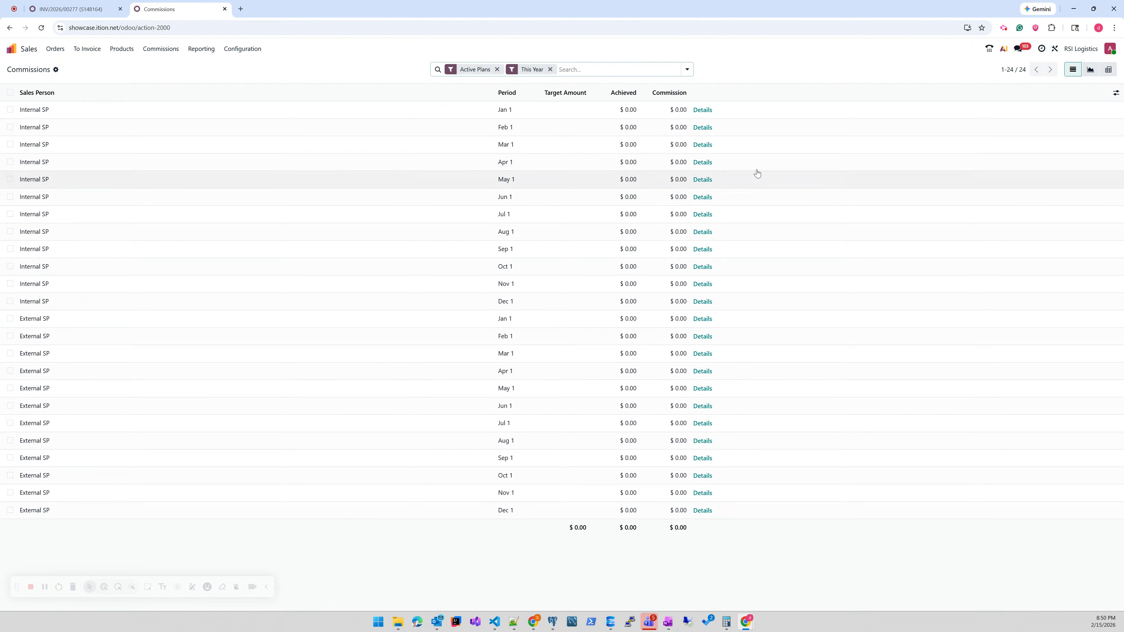
Check the salespeople on the sales order and its invoice, and register a partial payment of $1,500.00, keeping the difference open
left_click(67, 9)
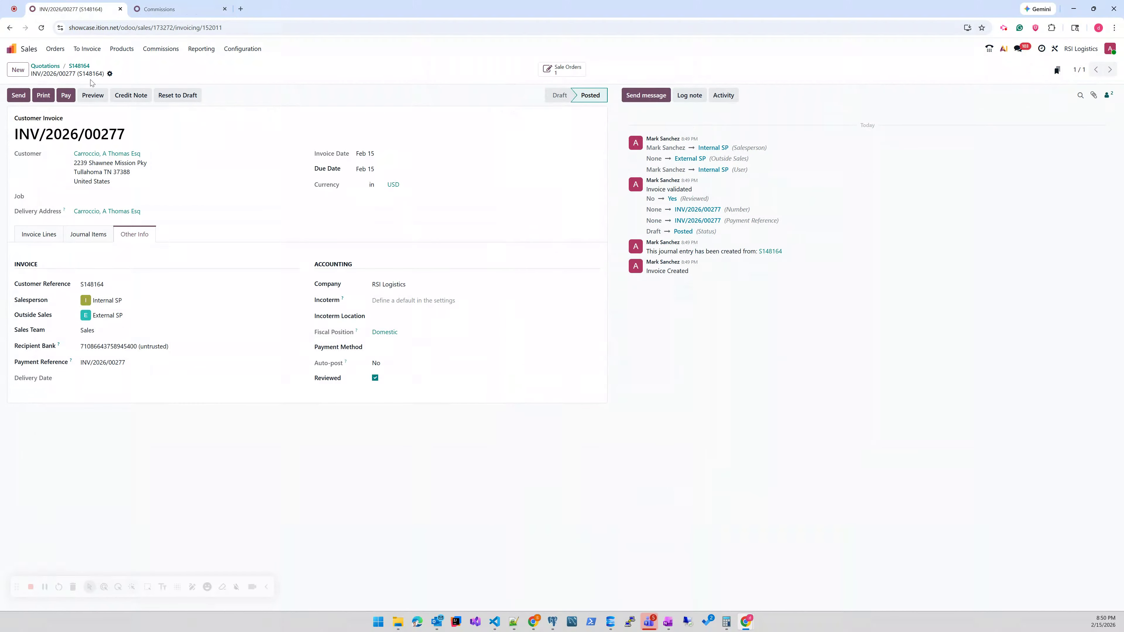
left_click(78, 65)
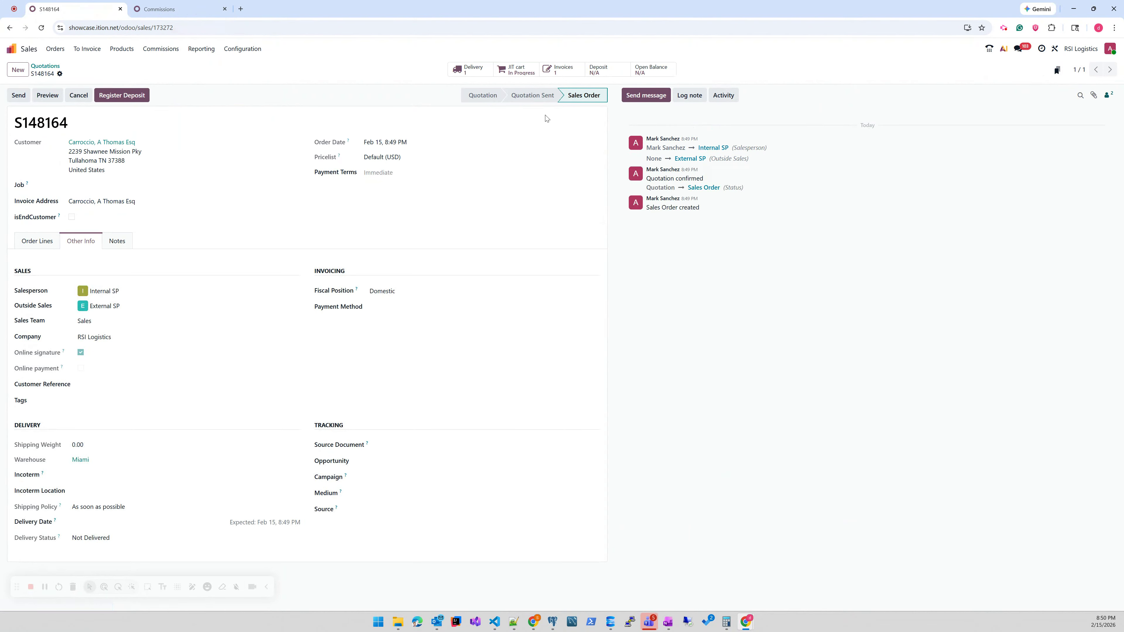
left_click(562, 68)
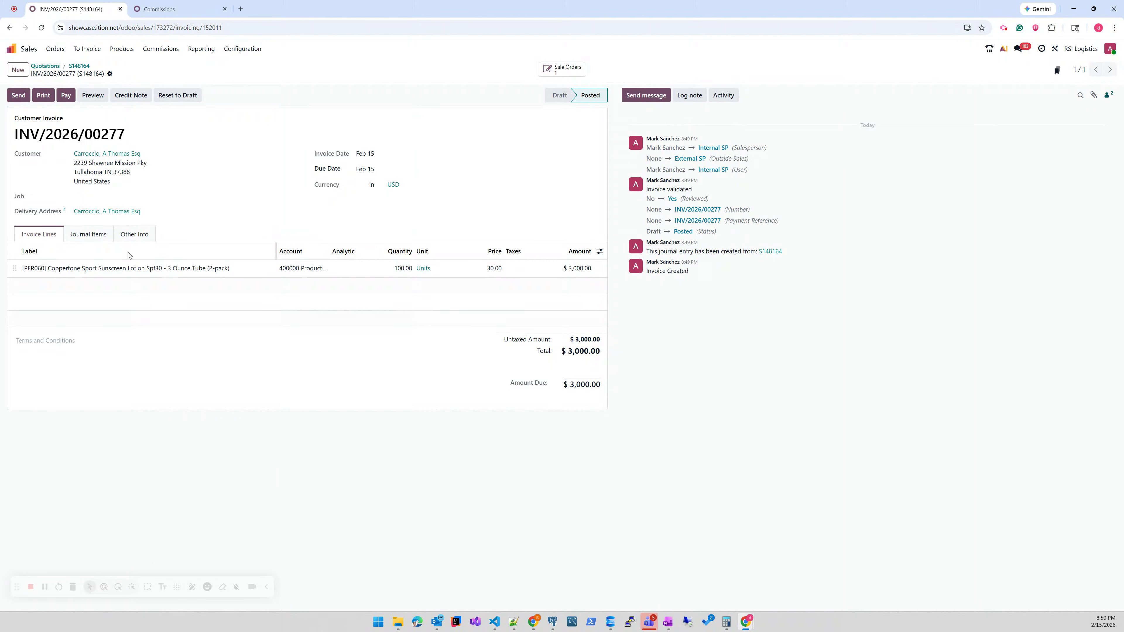
left_click(132, 236)
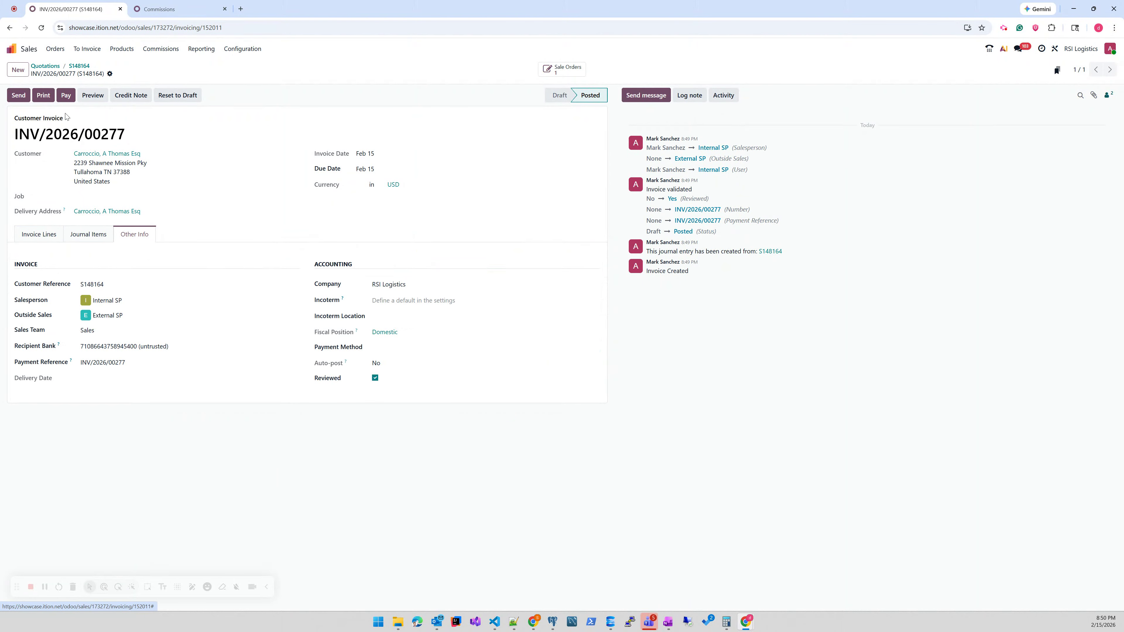
left_click(66, 95)
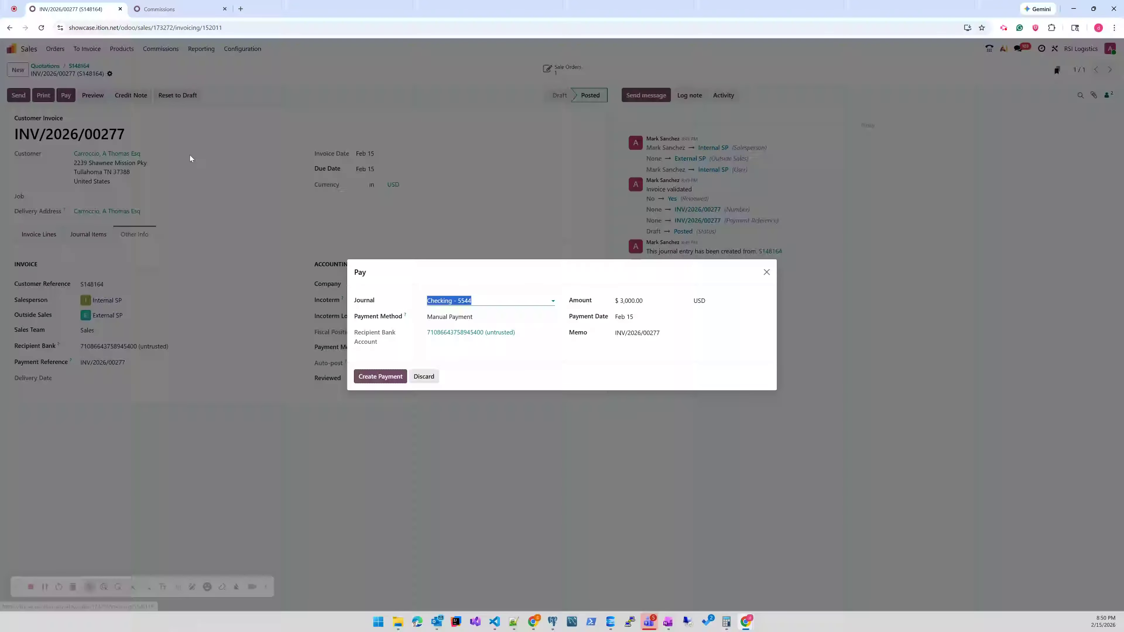
left_click(650, 300)
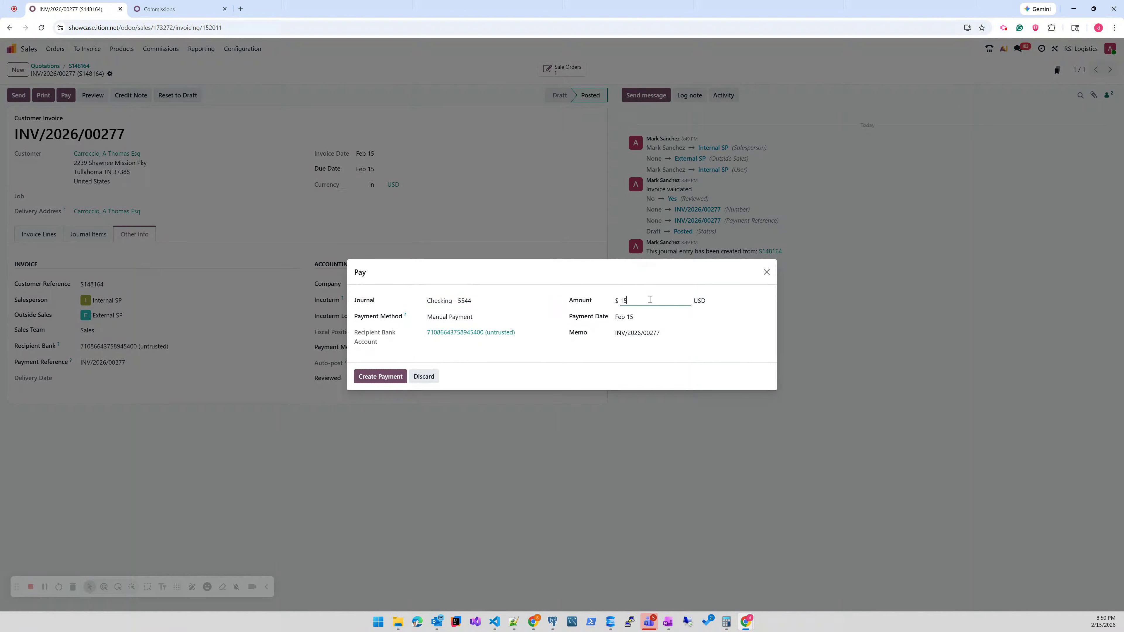
left_click(389, 377)
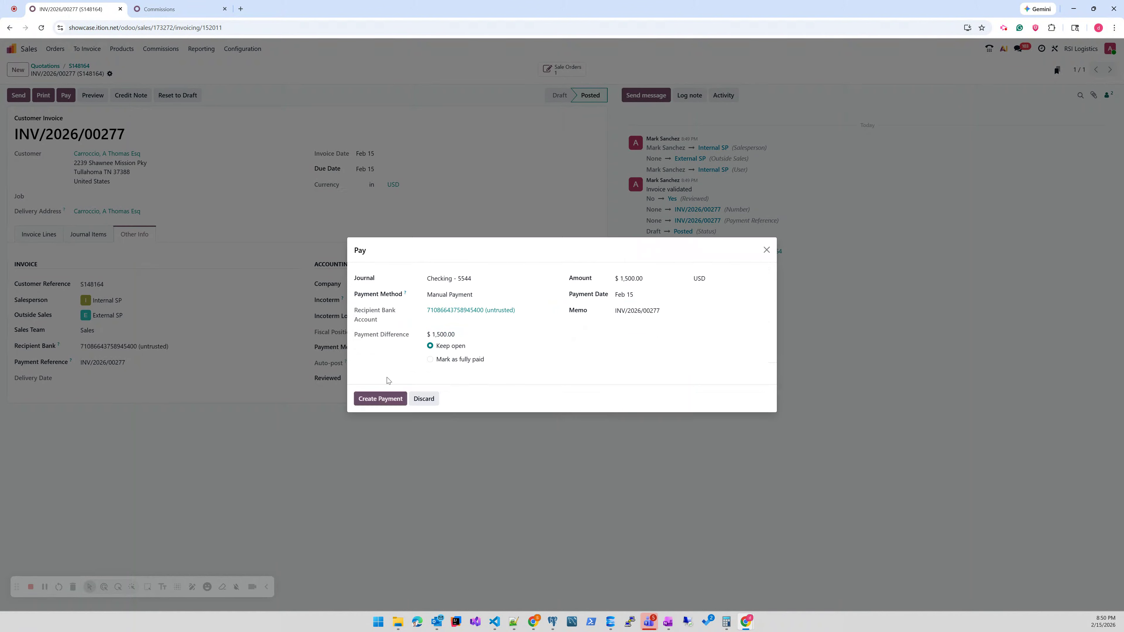
left_click(378, 399)
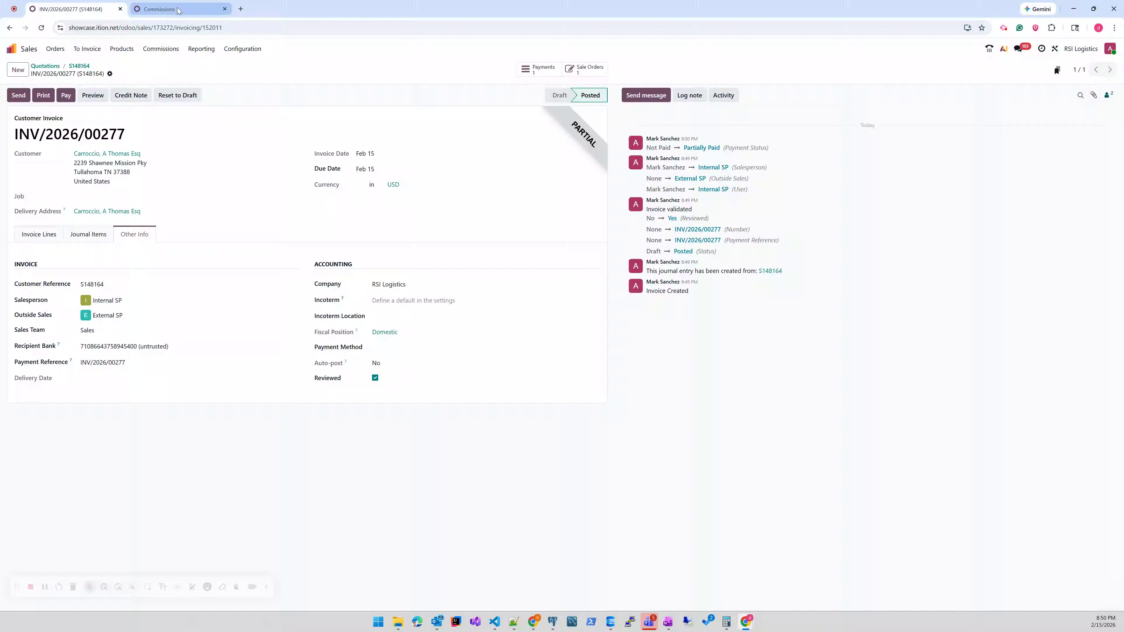
Reload the commissions report without the My Commissions filter to check commissions after the partial payment, and return to the invoice
left_click(177, 10)
left_click(42, 29)
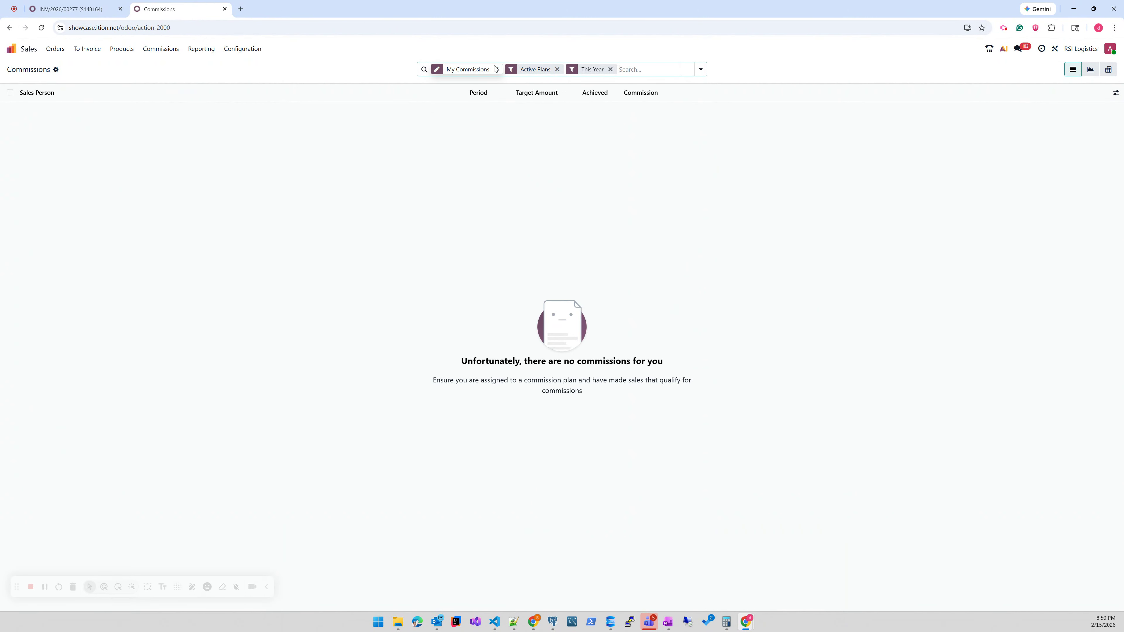
left_click(496, 70)
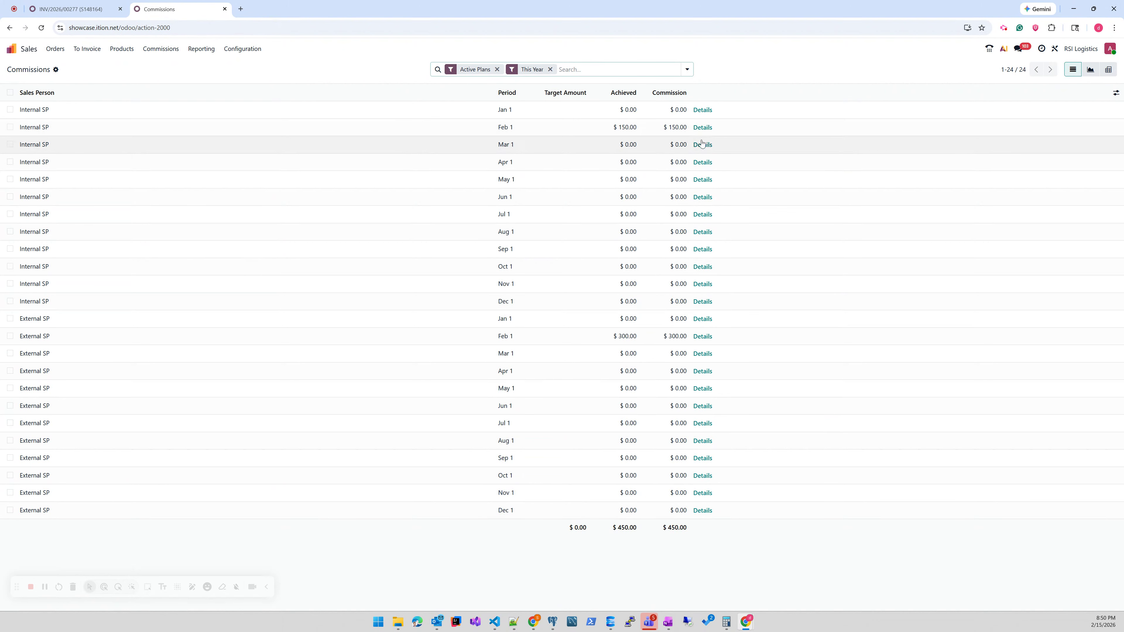
left_click(73, 9)
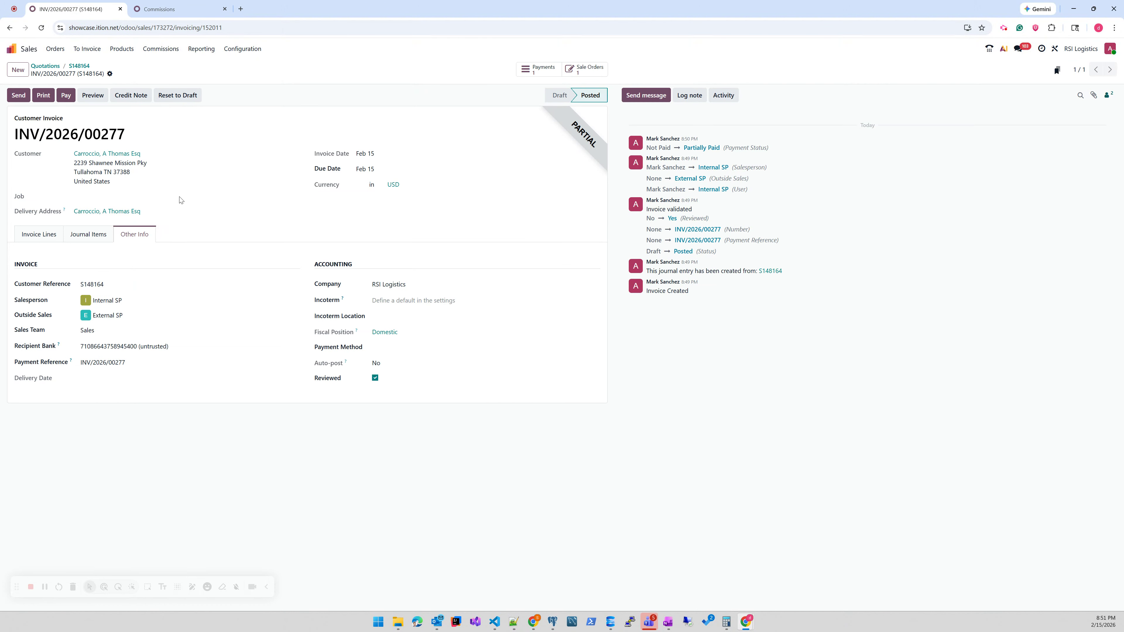
Register a payment for the invoice's remaining $1,500.00, with the payment date set to 04/20/2026
left_click(59, 243)
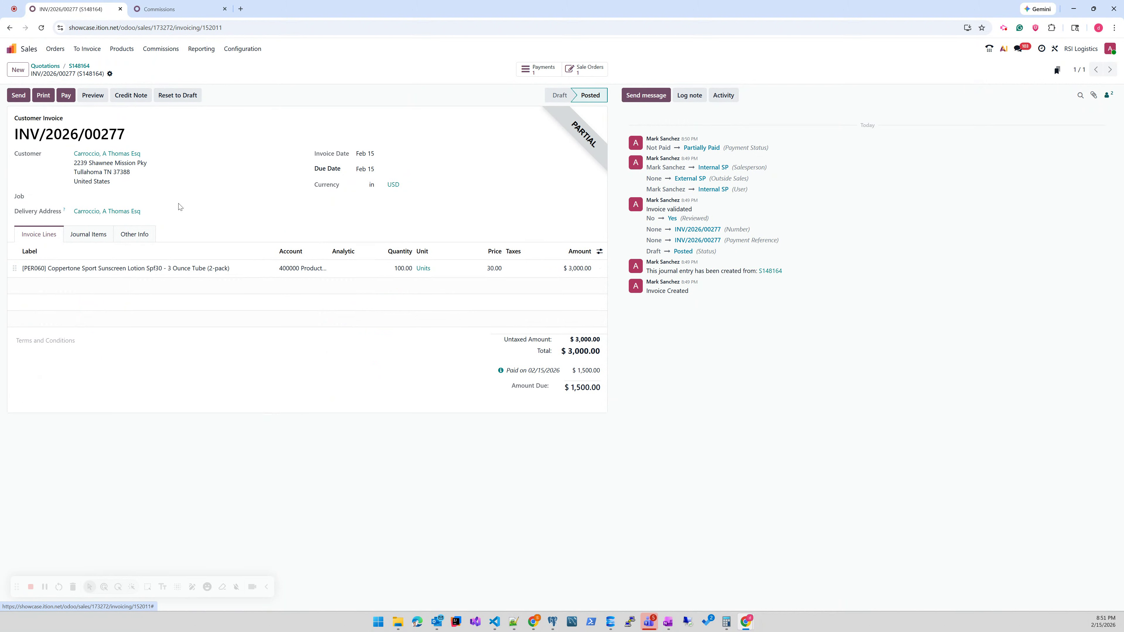
left_click(65, 97)
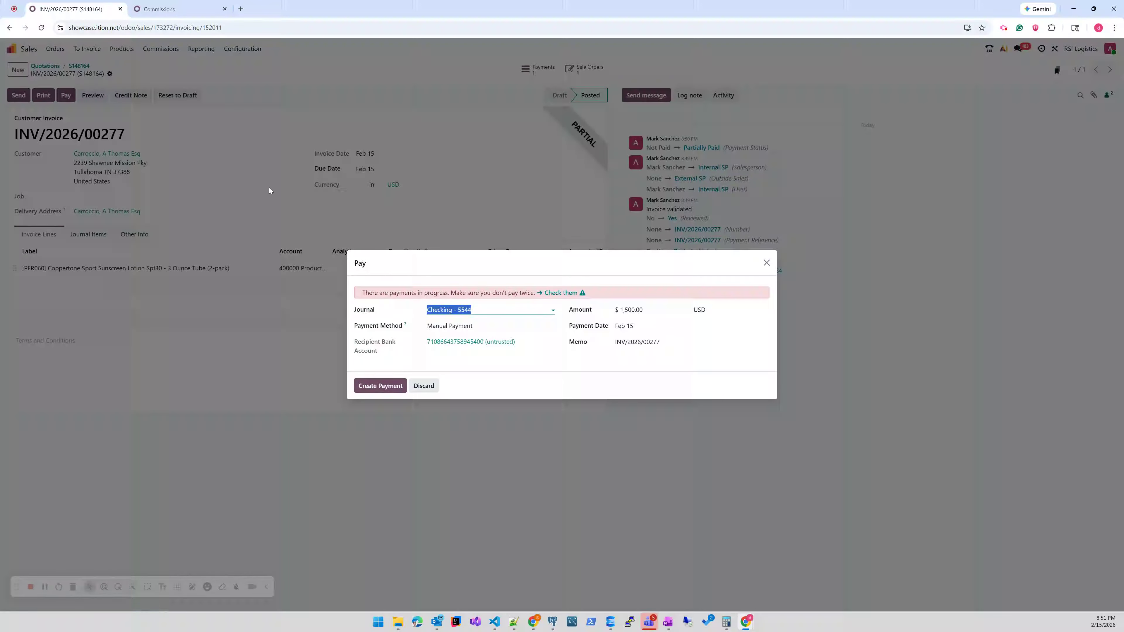
left_click(649, 314)
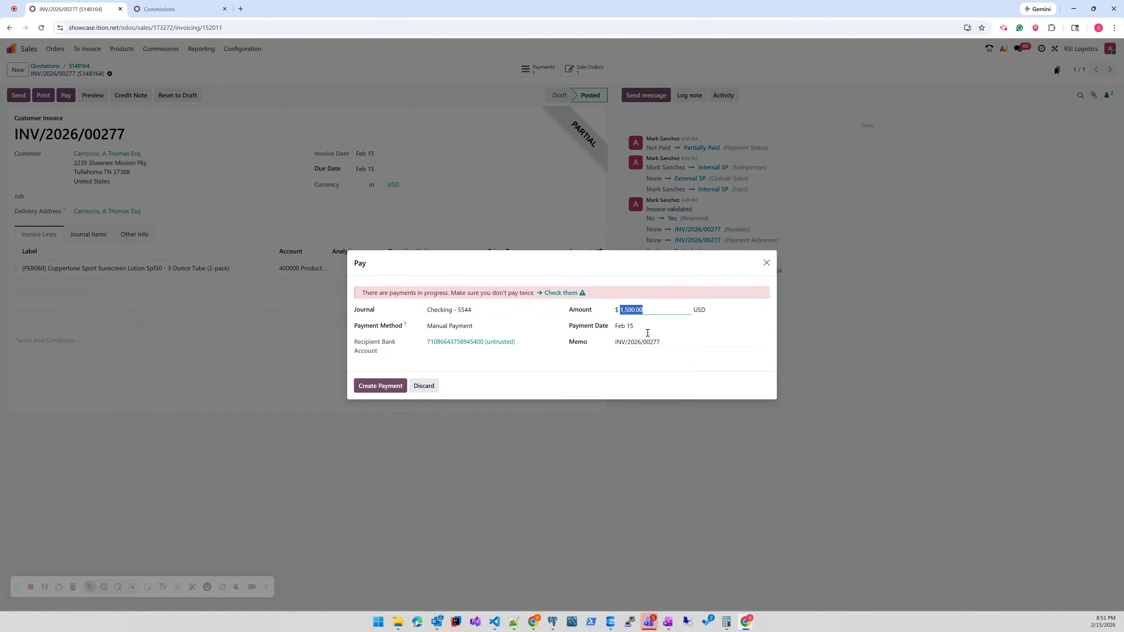
left_click(644, 327)
left_click(651, 347)
left_click(651, 347)
left_click(669, 425)
left_click(388, 389)
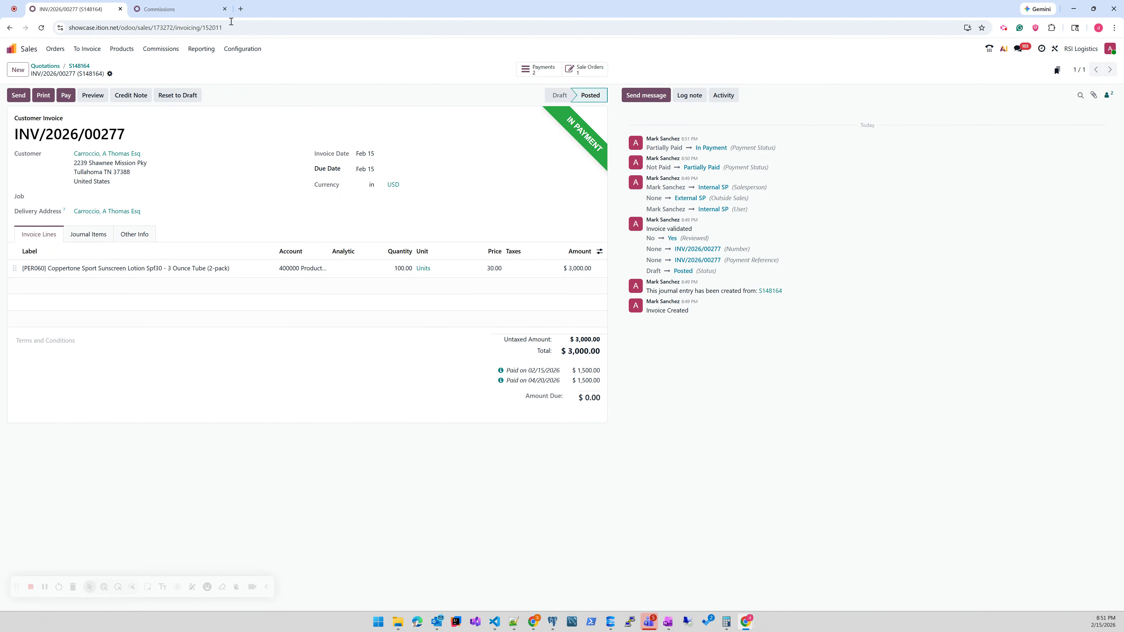
Reload the commissions report without the My Commissions filter to check both salespeople's commissions after the final payment
left_click(190, 9)
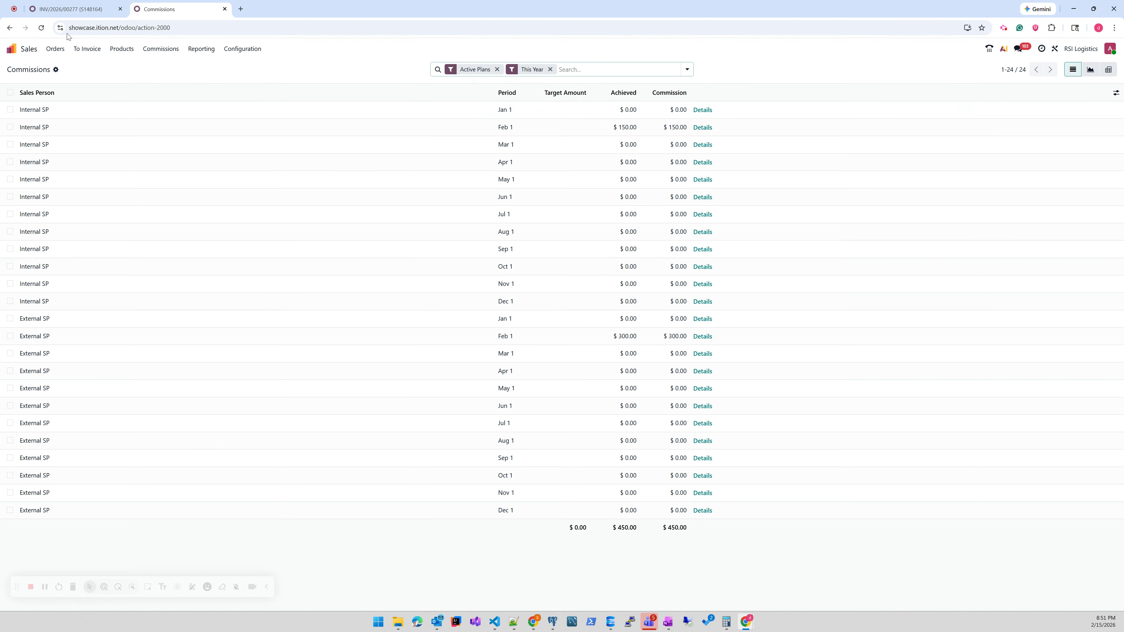
left_click(41, 28)
left_click(497, 70)
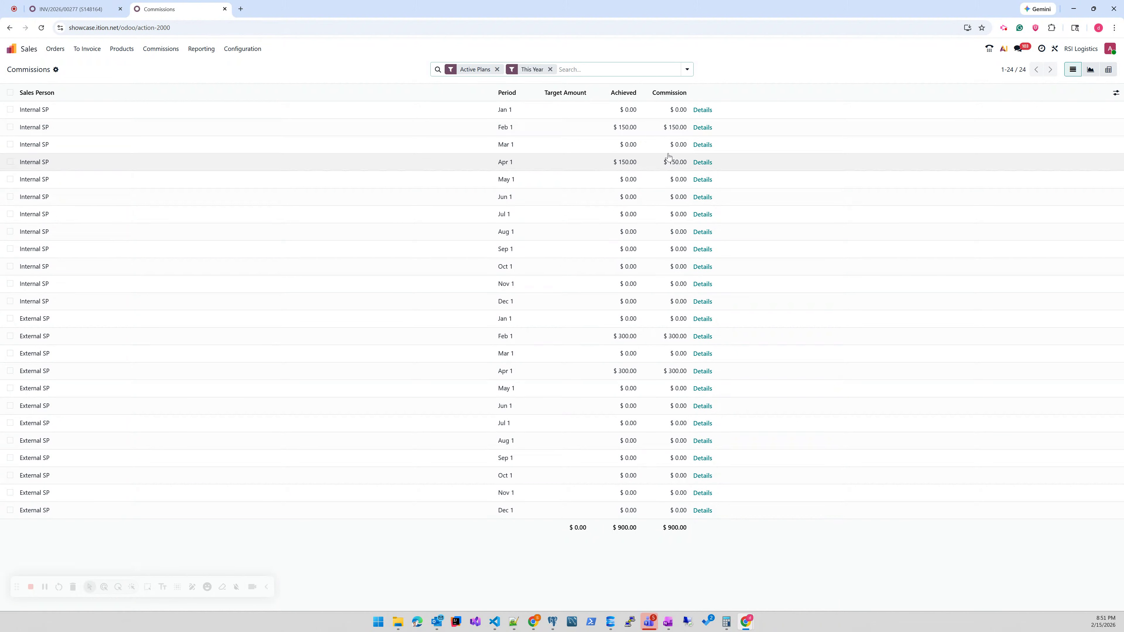
Open the Inside Salesperson plan from the list of commission plans
left_click(161, 48)
left_click(176, 90)
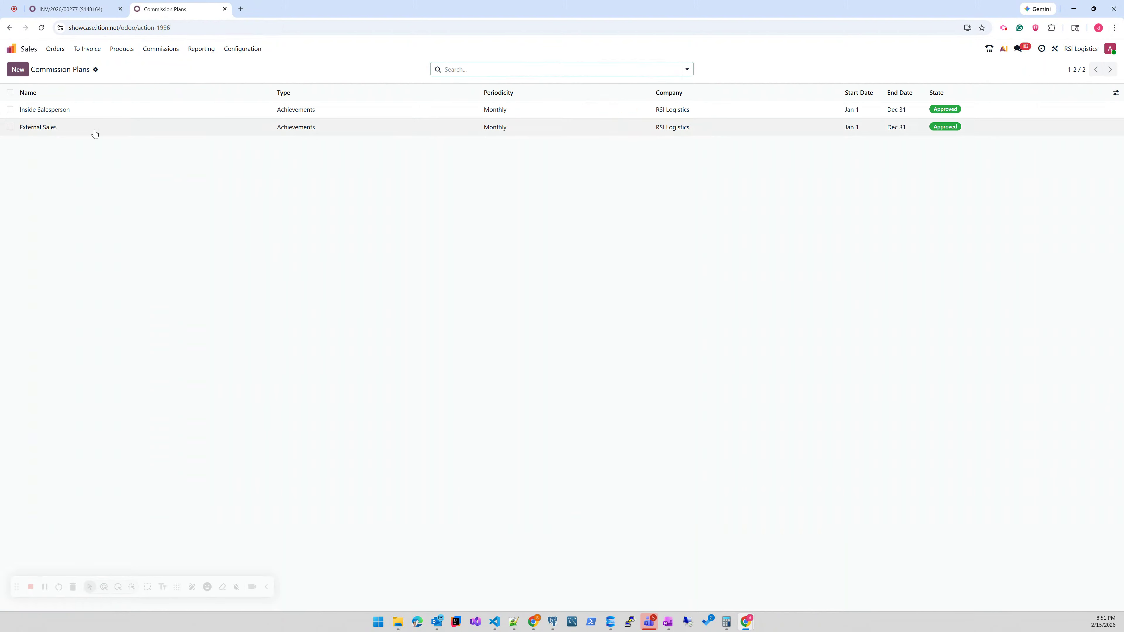
left_click(95, 110)
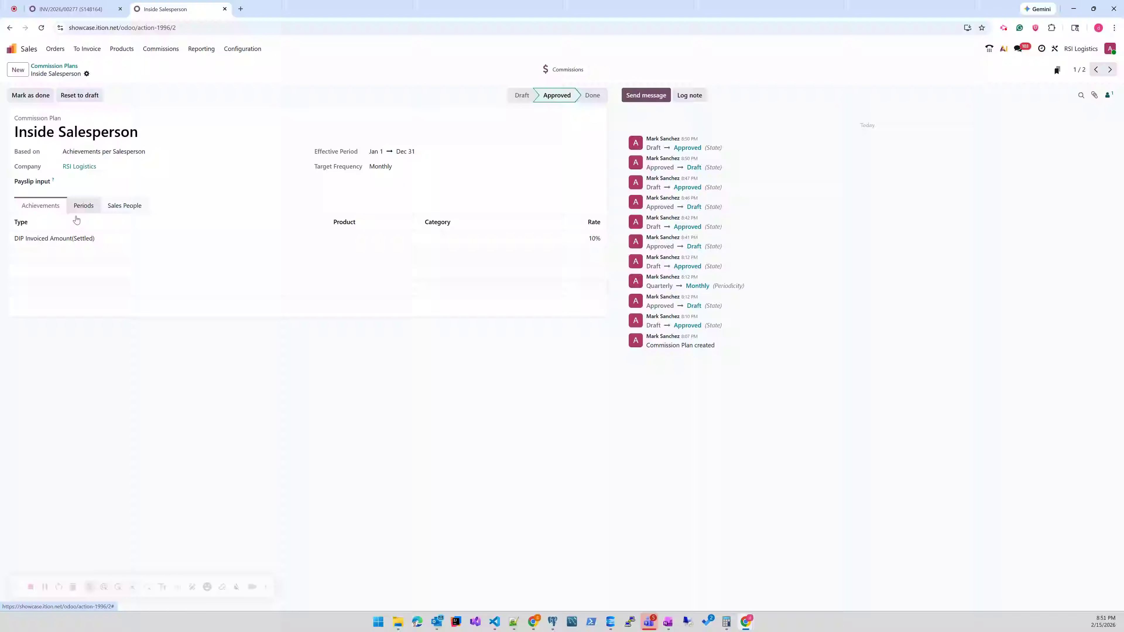